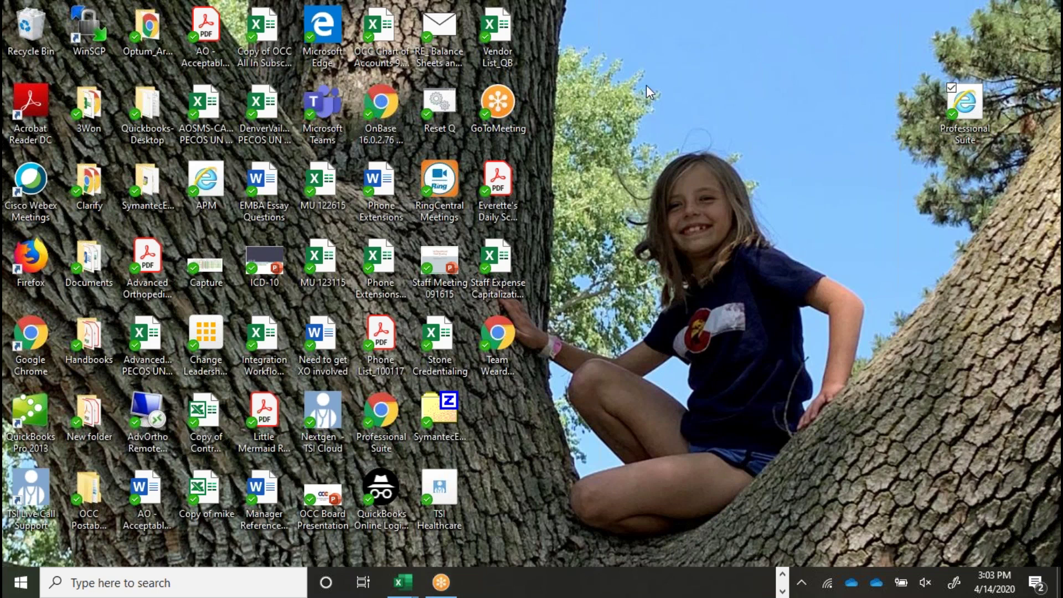
Step: Open the Professional Suite portal and sign in to the hosting dashboard
left_click(970, 107)
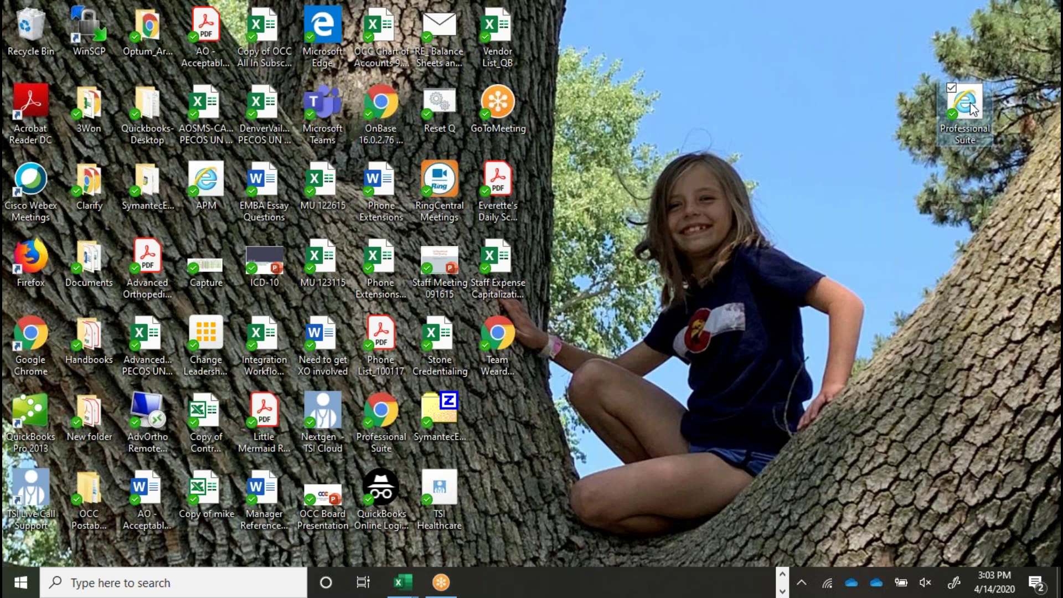
double_click(970, 107)
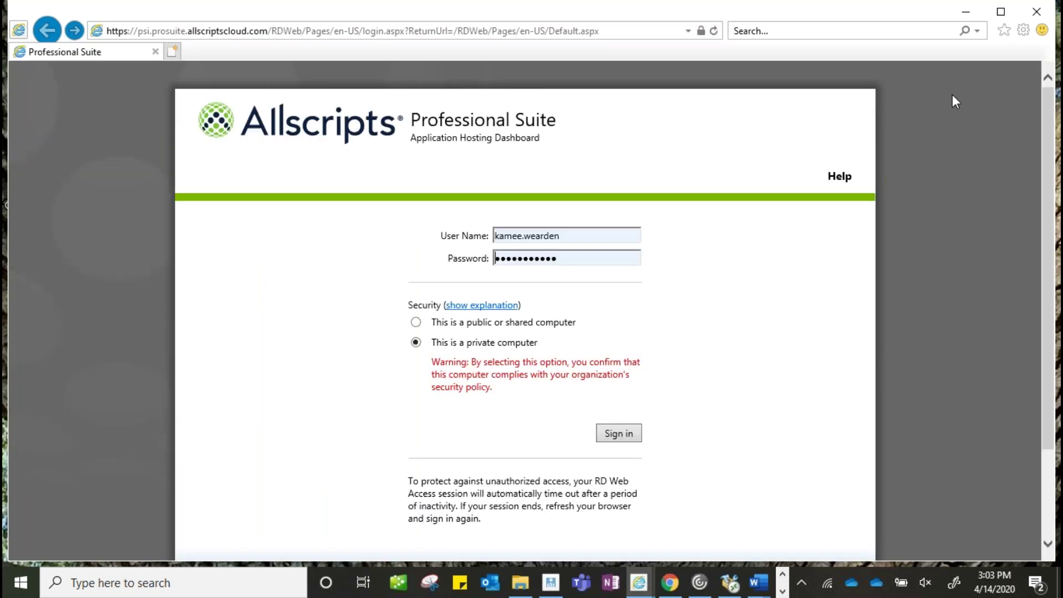
left_click(634, 433)
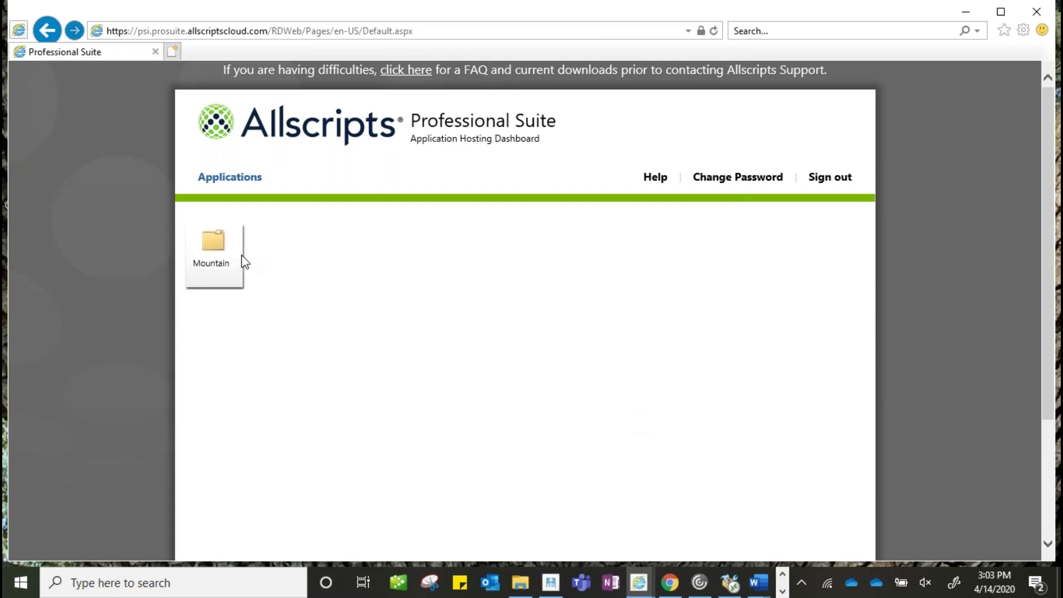
Step: Launch the Clinical Module from the Mountain application folder
left_click(218, 243)
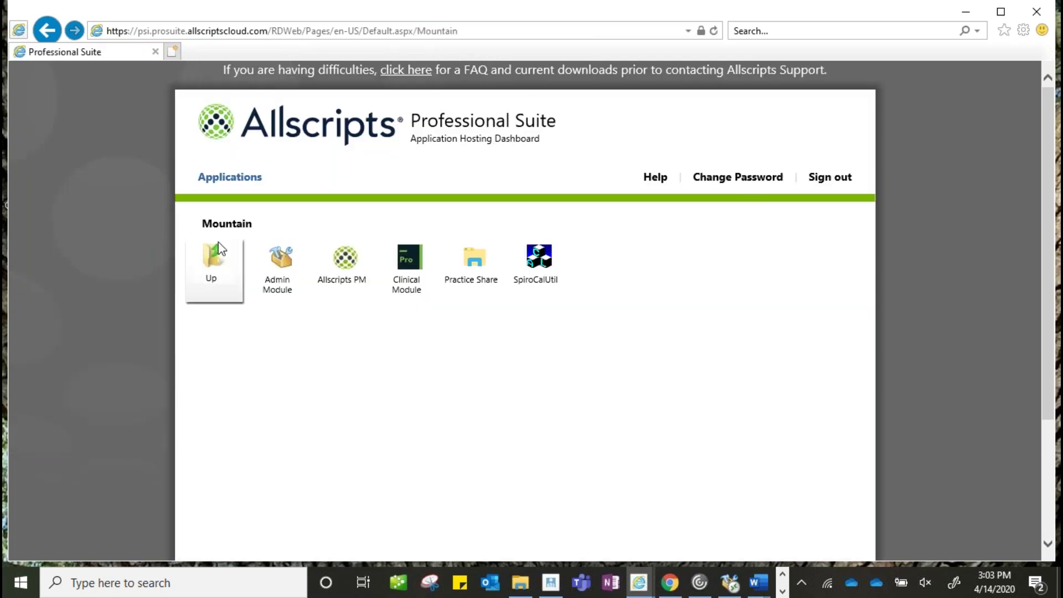
left_click(222, 246)
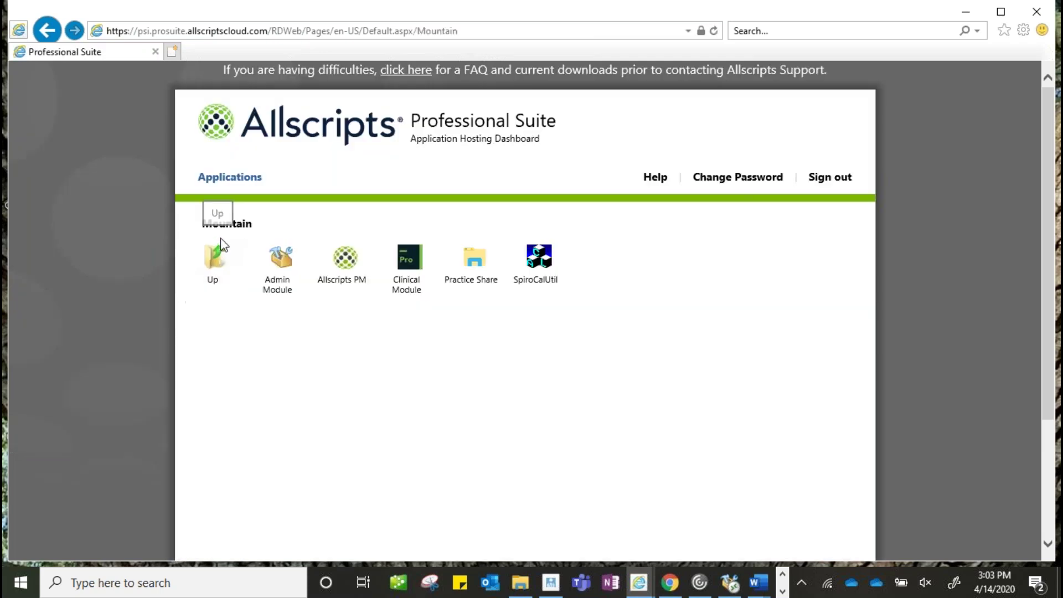
left_click(413, 263)
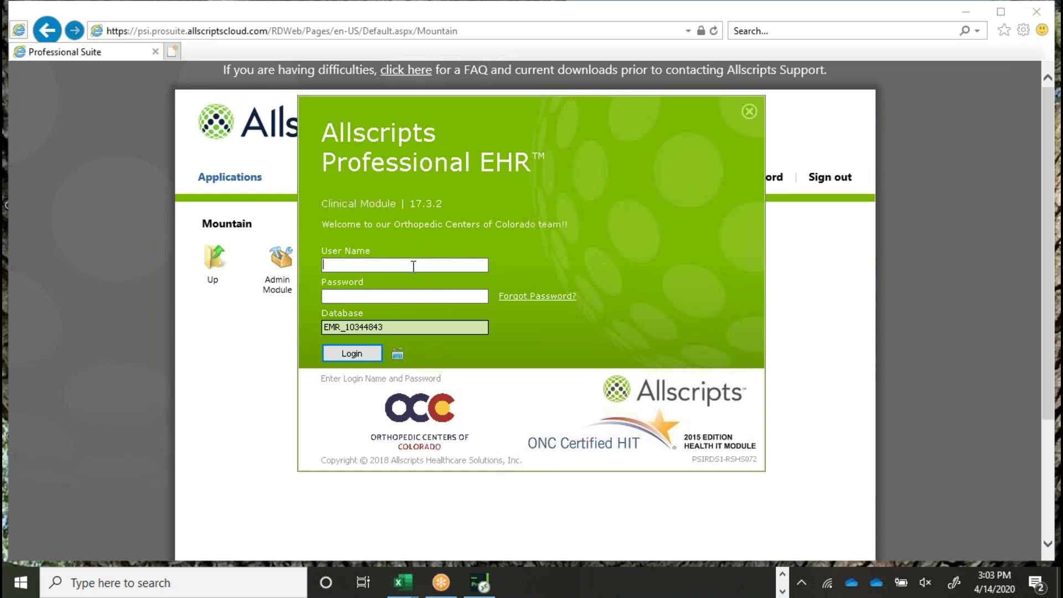
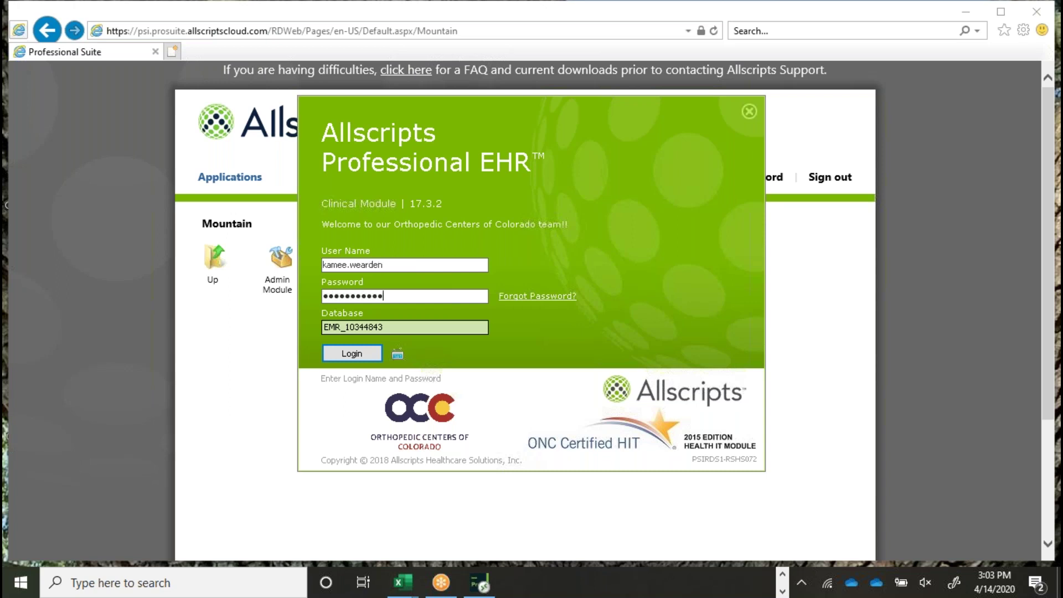
Step: Log in with the user's credentials, dismiss the configuration warning, and maximize the EHR window
key("Return")
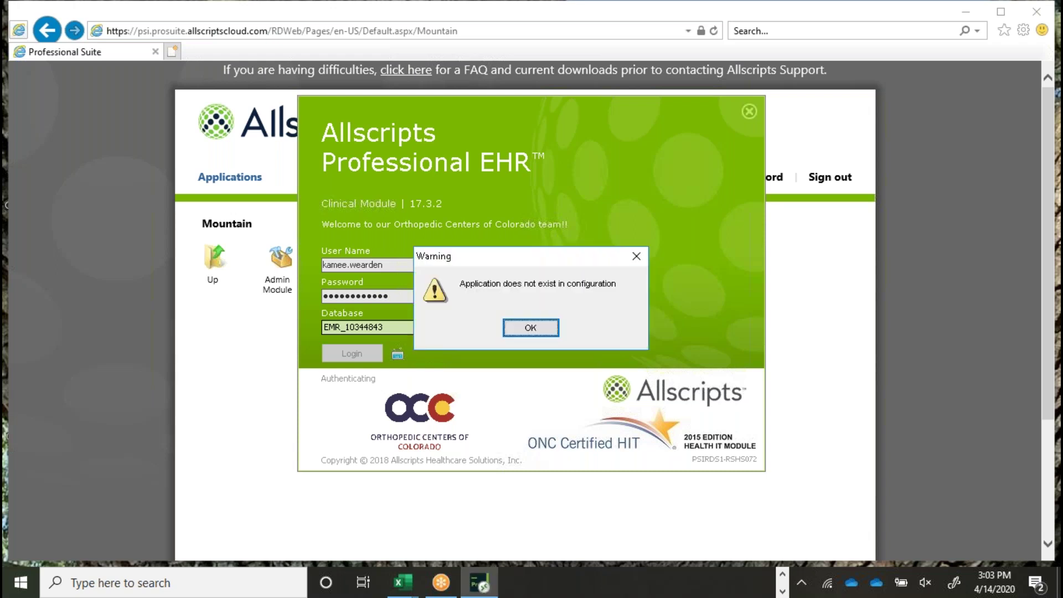
left_click(523, 331)
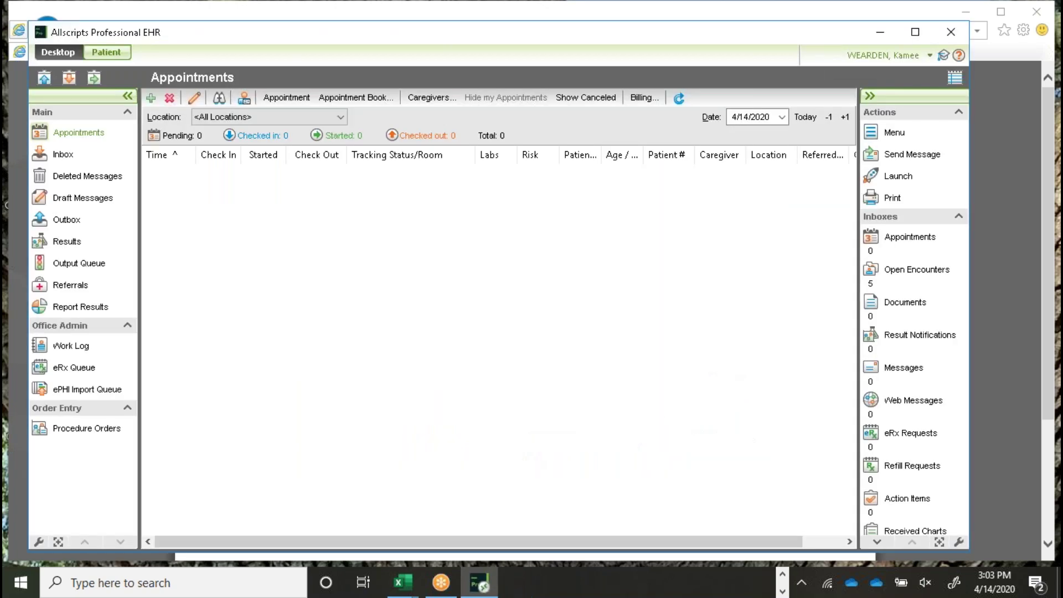
left_click(915, 32)
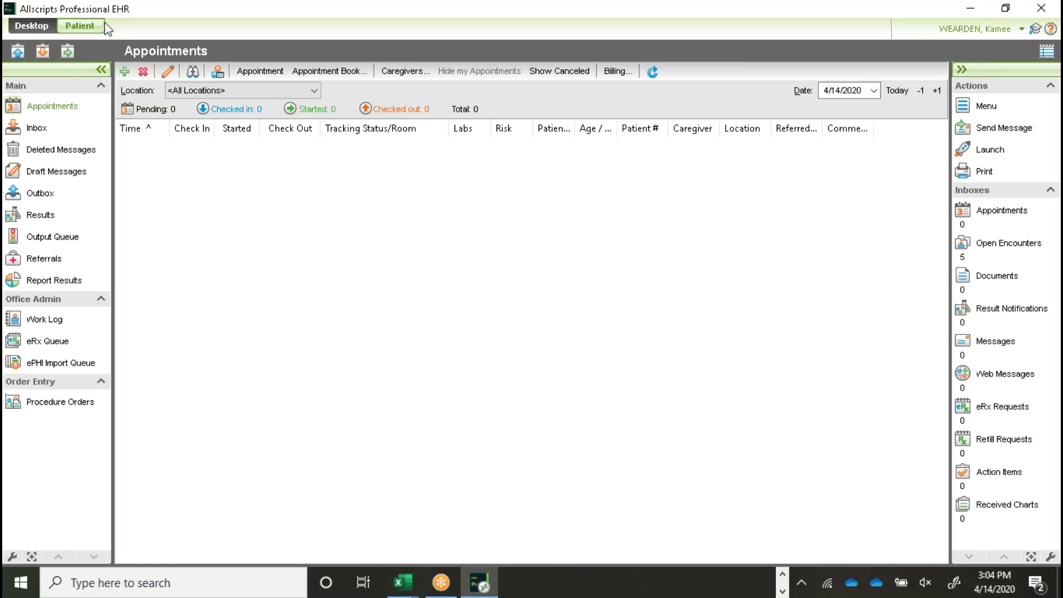
Step: Search training patients by the test patient's last and first name and open the second result
left_click(80, 26)
type("testwearden")
key("Tab")
type("Kamee")
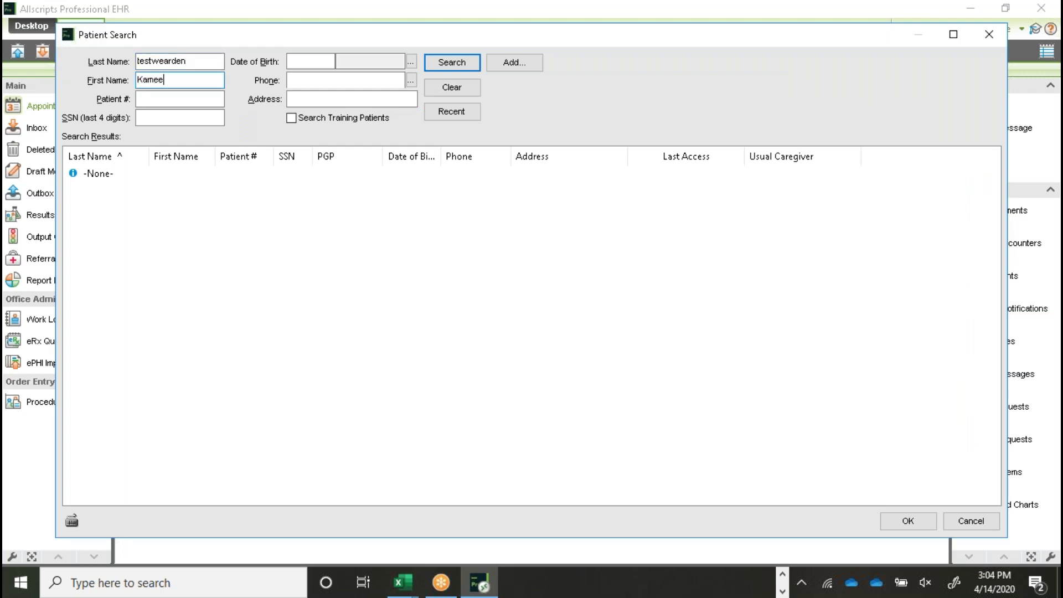
left_click(291, 119)
left_click(445, 65)
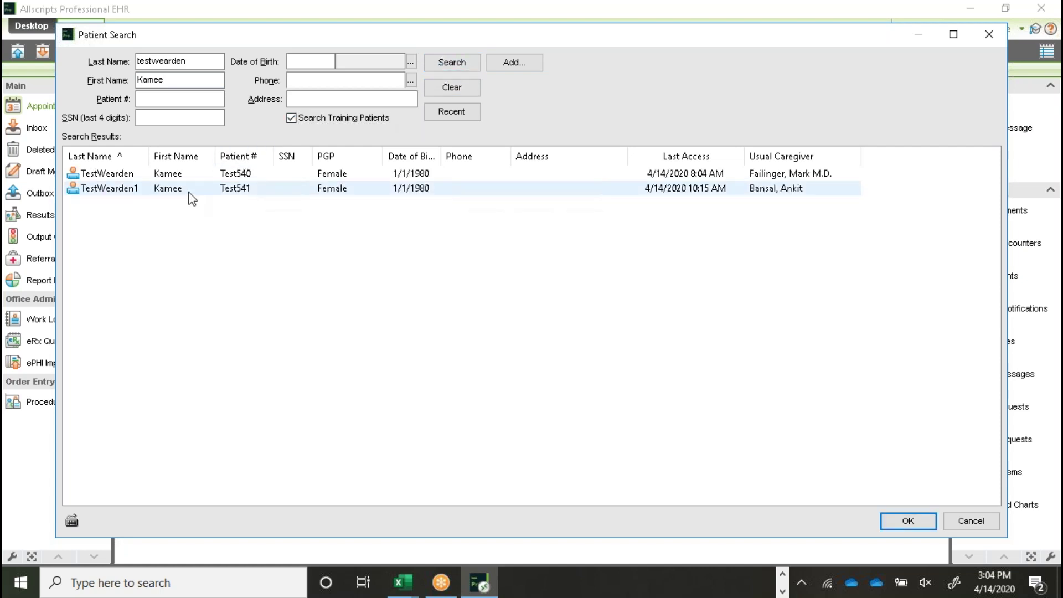
double_click(189, 190)
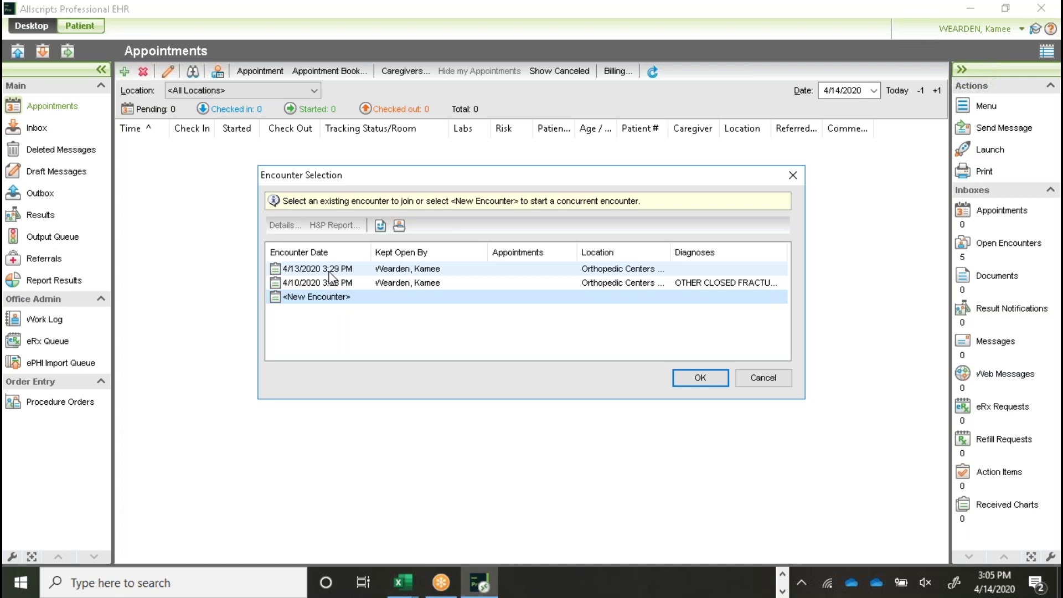
Step: Open the 4/13/2020 3:29 PM encounter, view its History & Physical, then file the chart
left_click(330, 270)
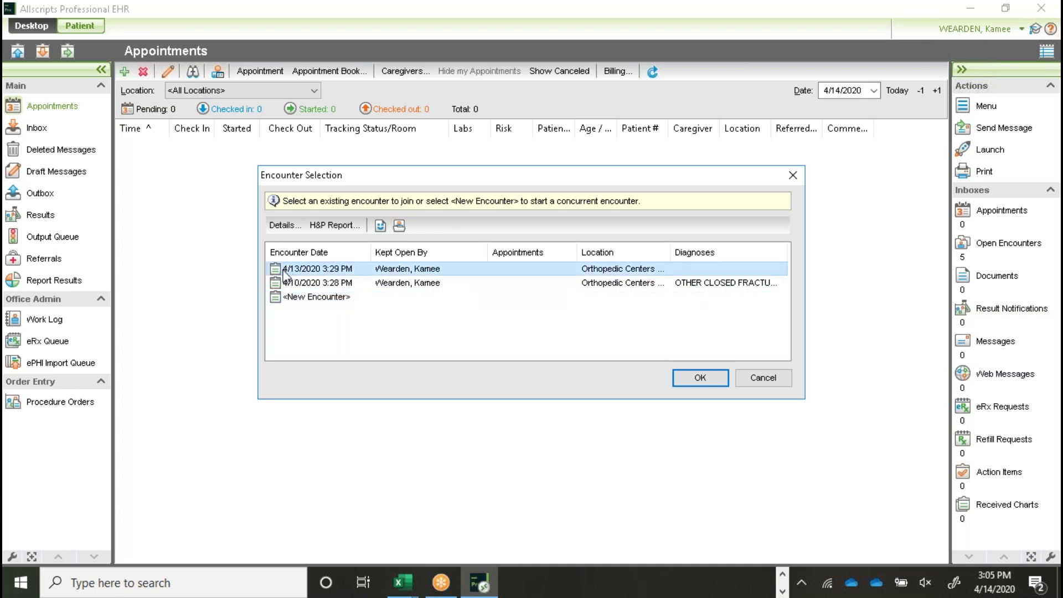
left_click(700, 379)
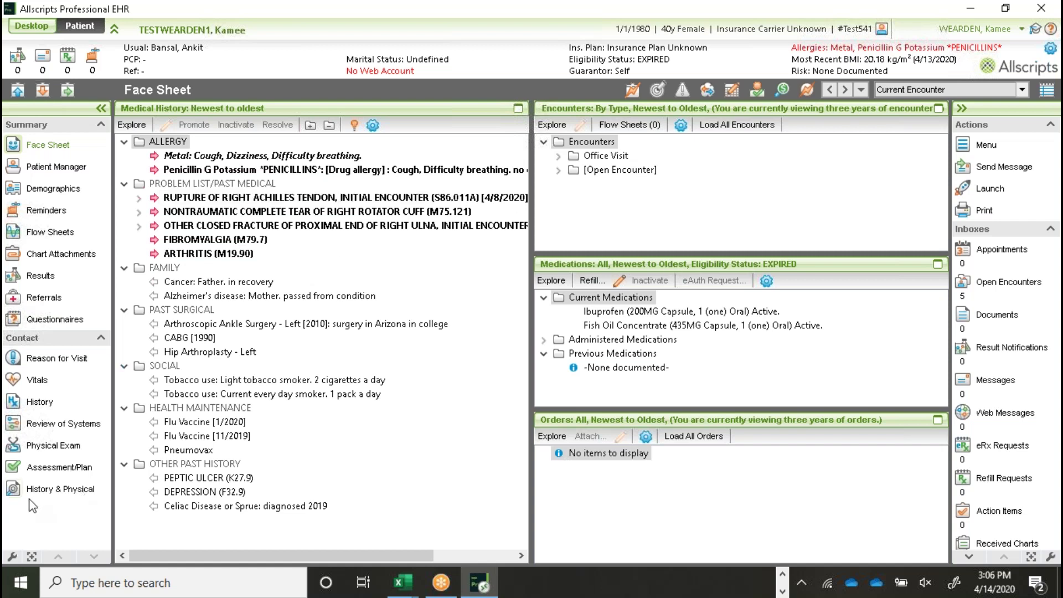
left_click(76, 495)
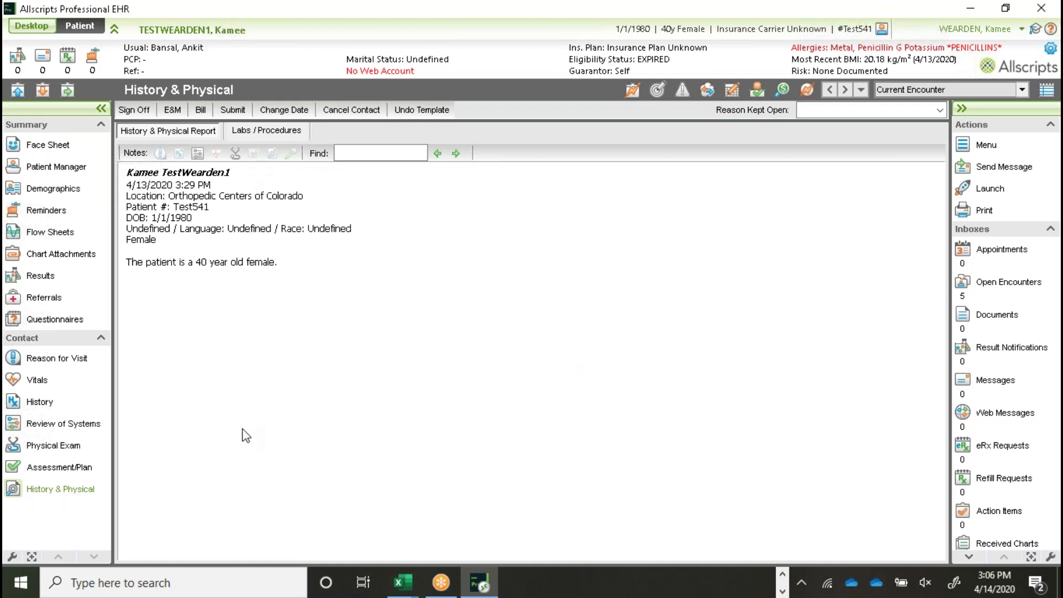
left_click(39, 92)
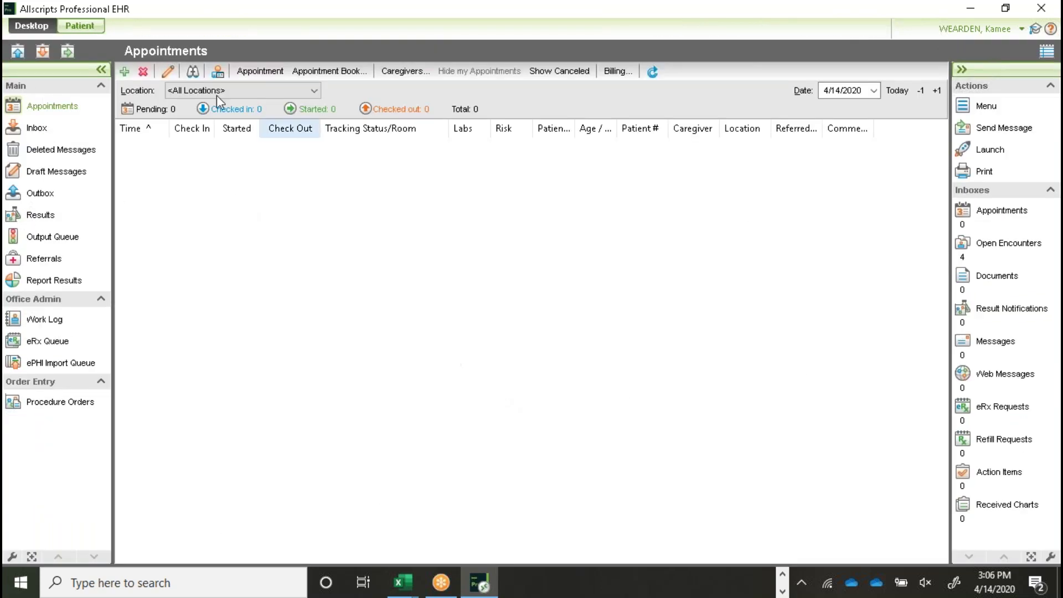
left_click(80, 26)
type("testwe")
key("BackSpace")
type("we")
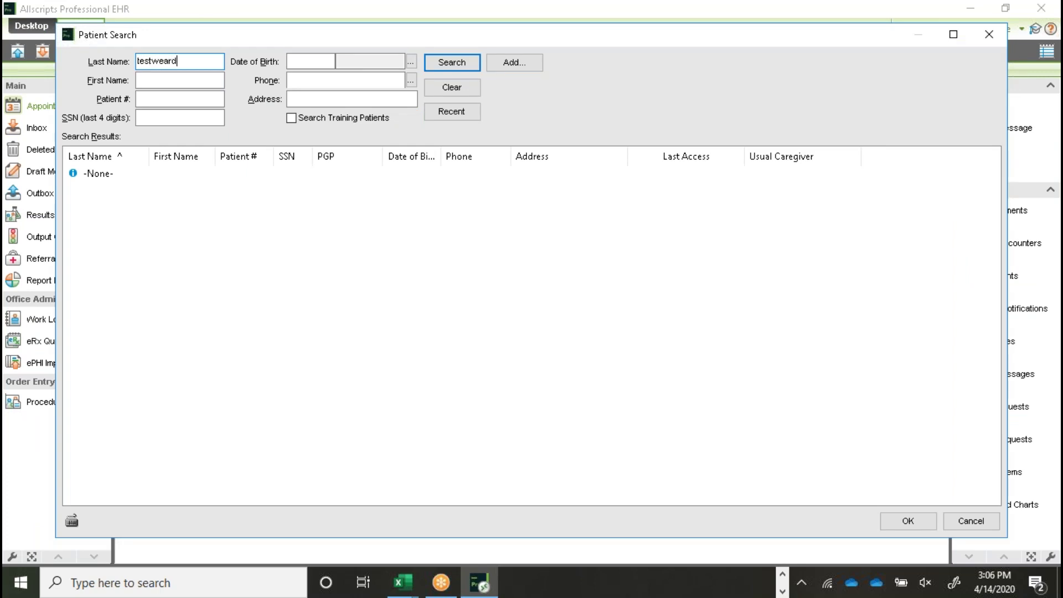
key("Tab")
type("kamee")
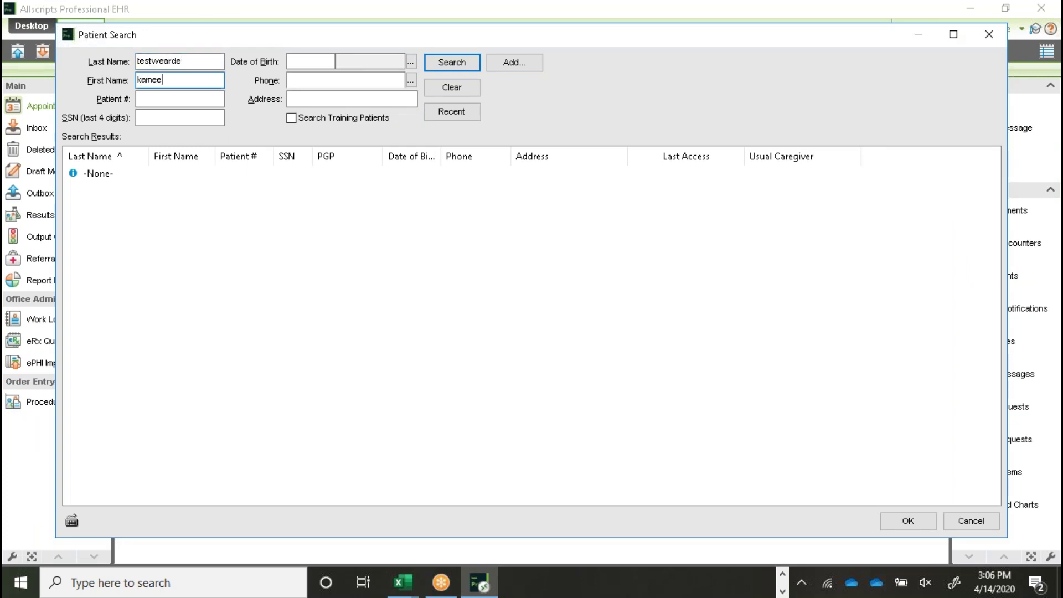
left_click(292, 118)
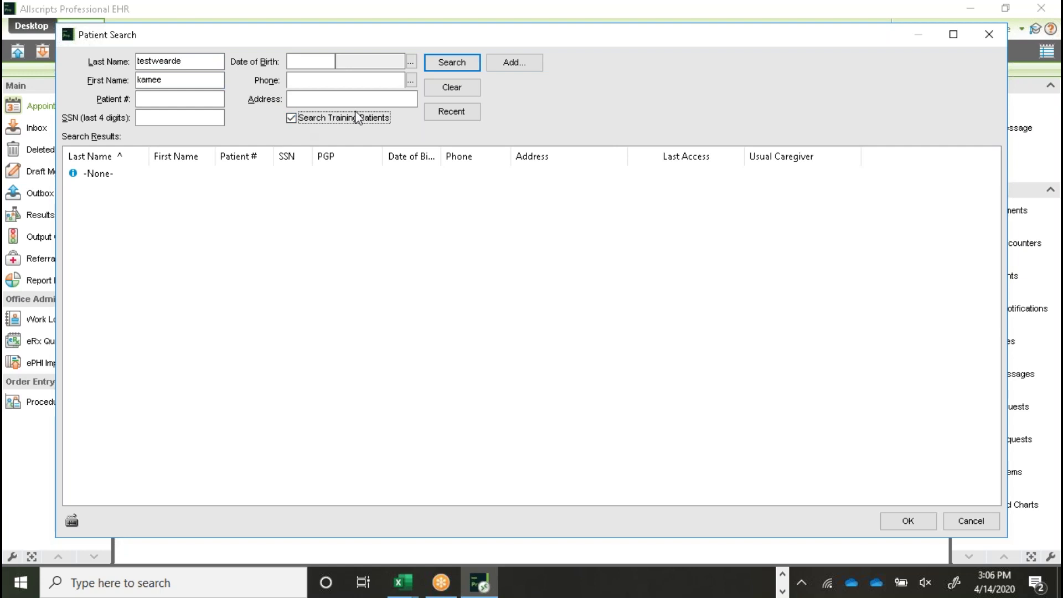
left_click(445, 64)
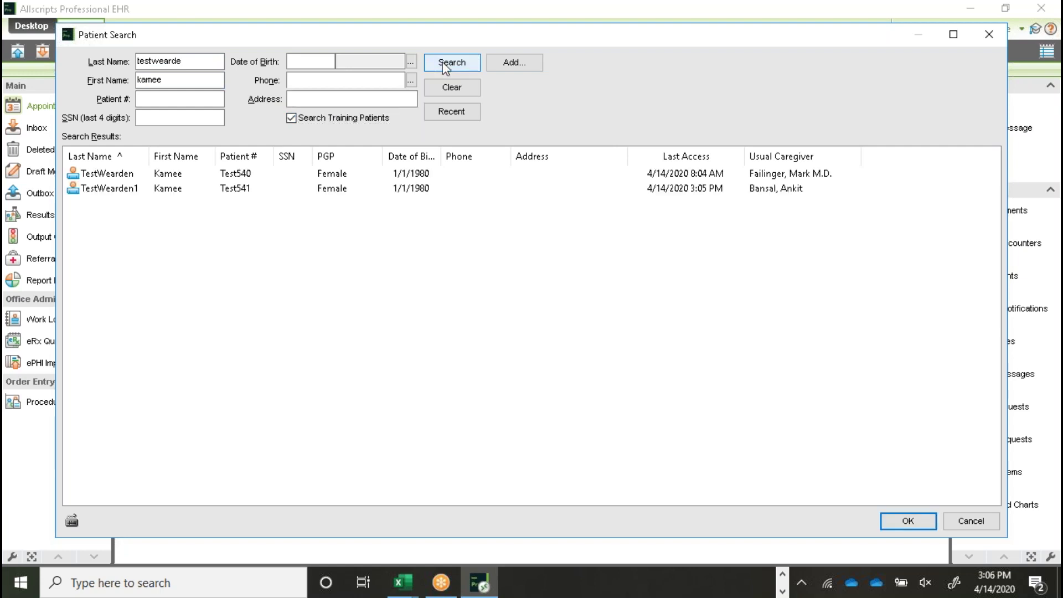
double_click(112, 191)
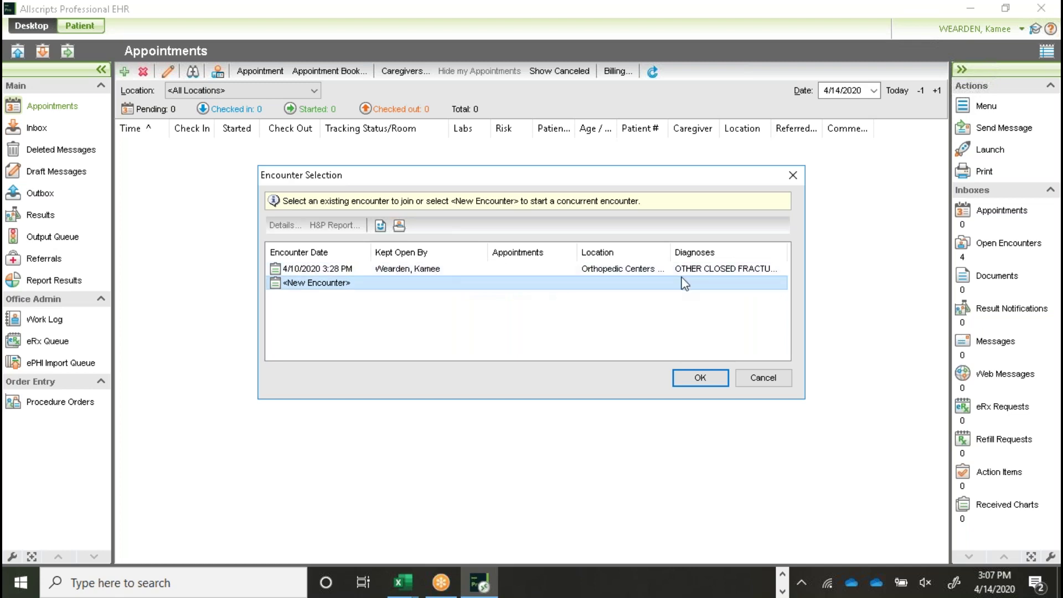
left_click(769, 381)
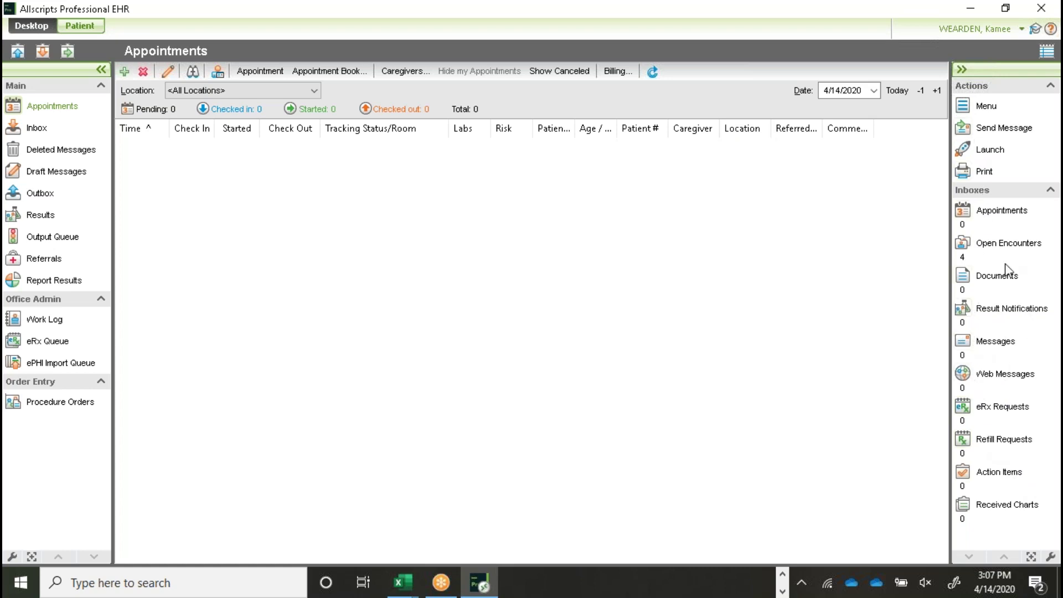
Step: Toggle the Appointments inbox, collapse it, and show the Open Encounters list instead
left_click(991, 216)
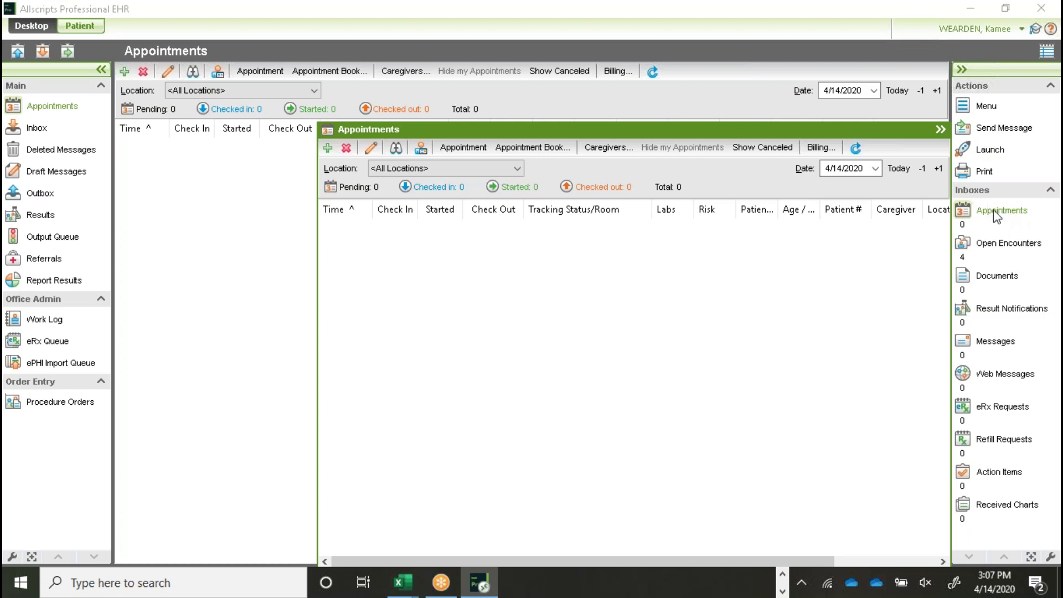
left_click(996, 216)
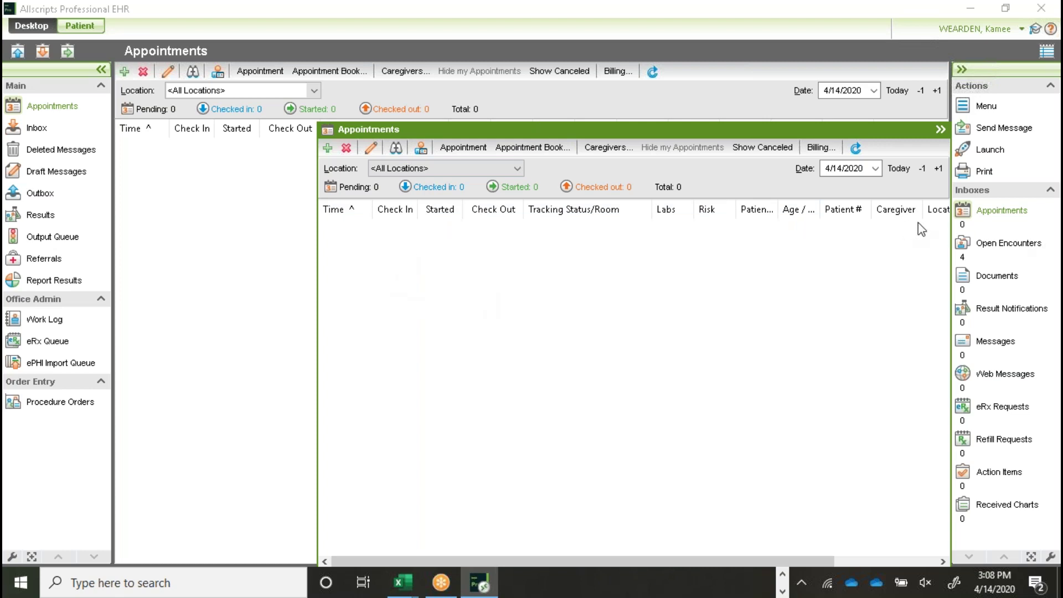
left_click(941, 130)
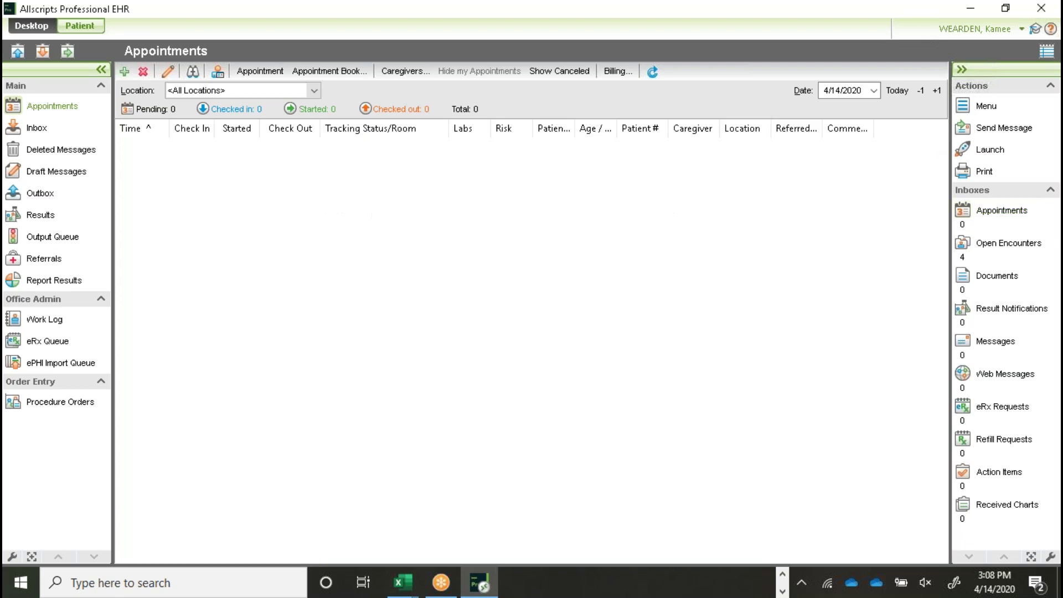
left_click(993, 252)
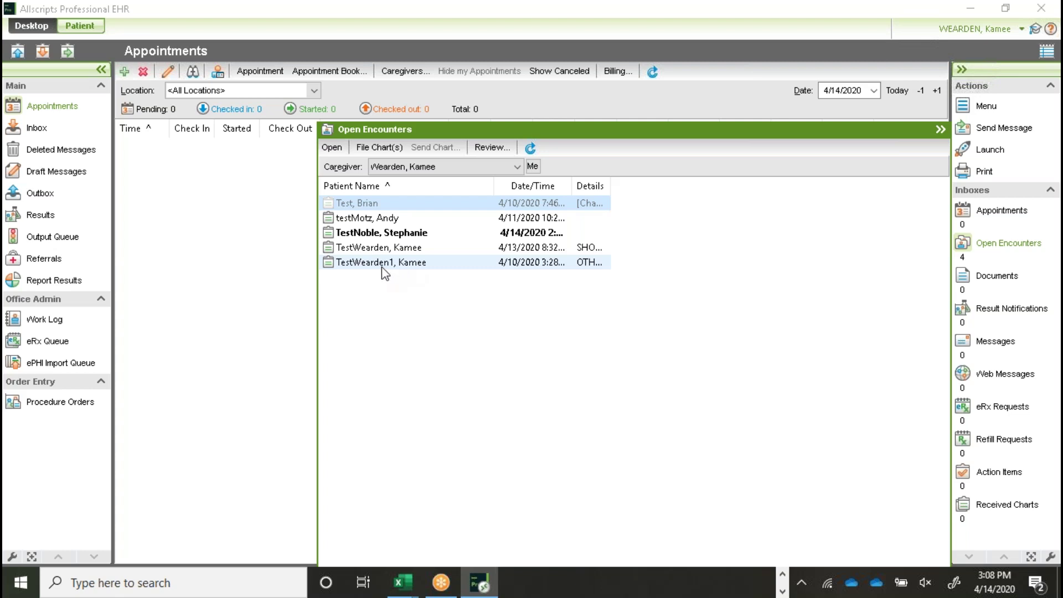
Step: Open the test patient's 4/10/2020 encounter chart and view its Face Sheet and History & Physical
left_click(375, 266)
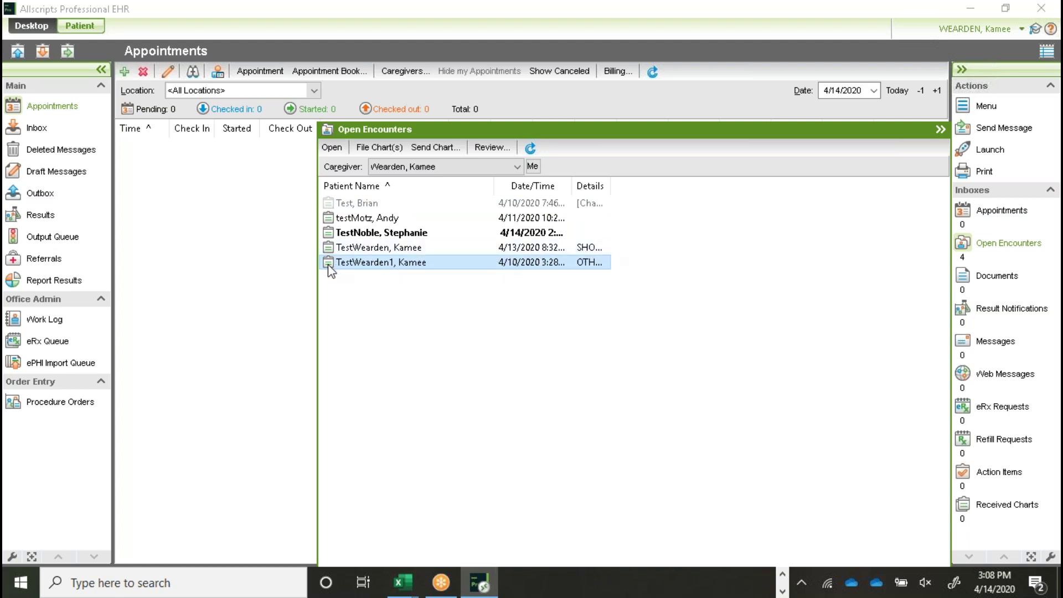
left_click(332, 148)
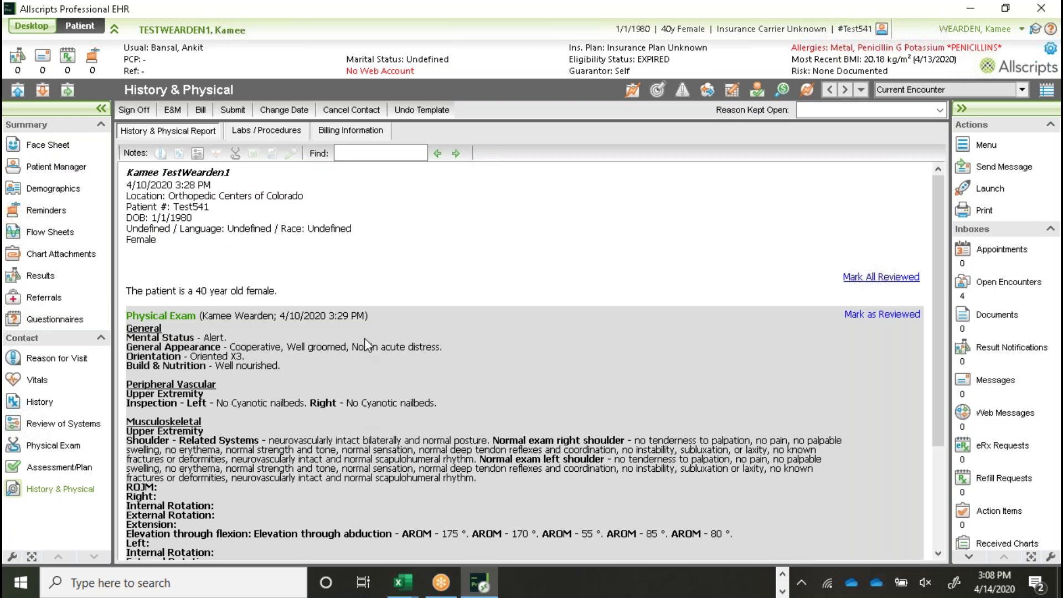
scroll(557, 243, "down", 3)
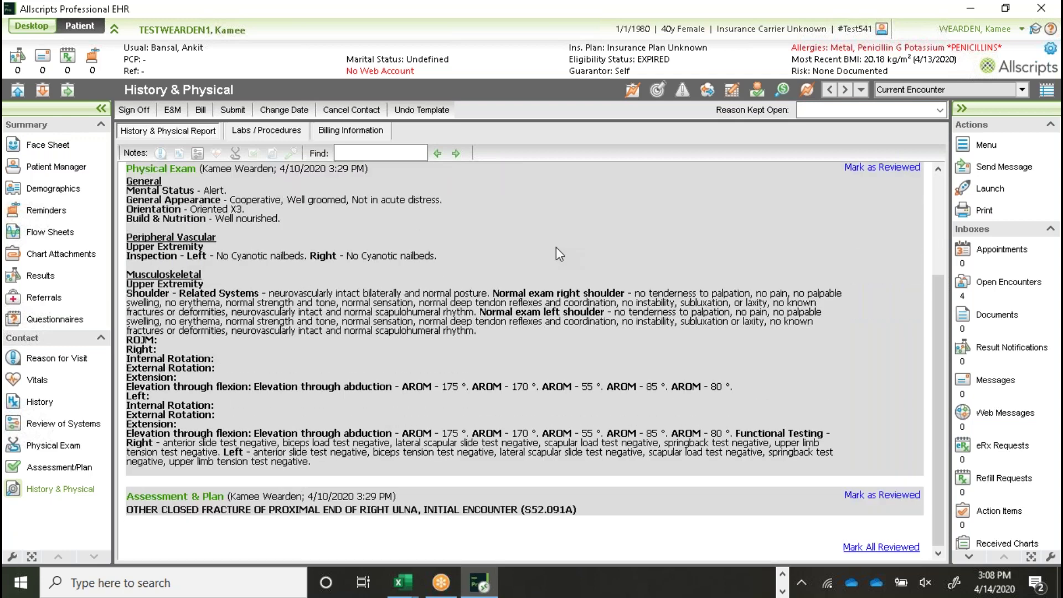
scroll(556, 247, "up", 3)
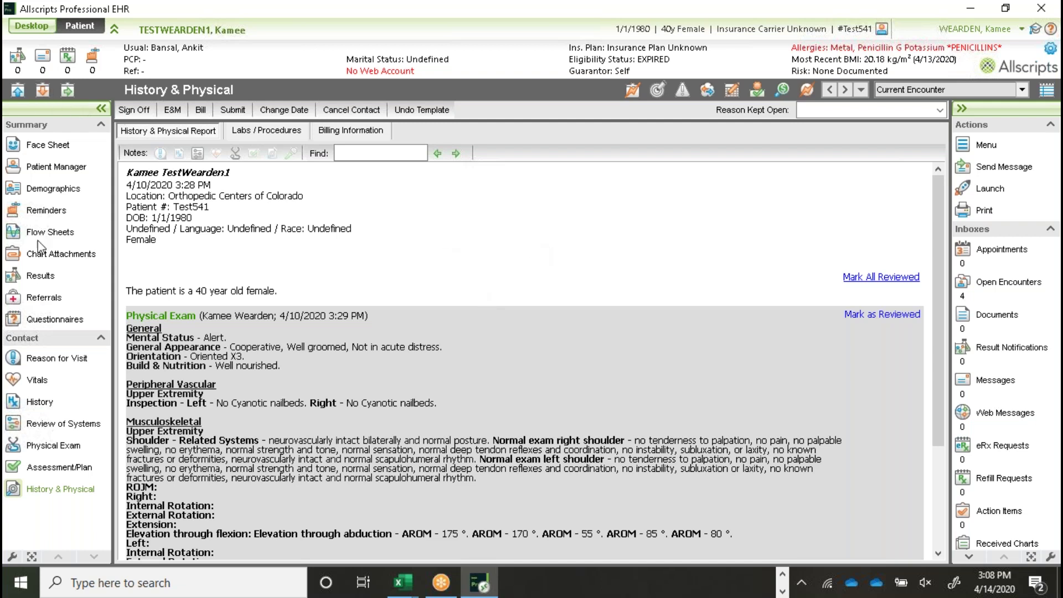
left_click(35, 147)
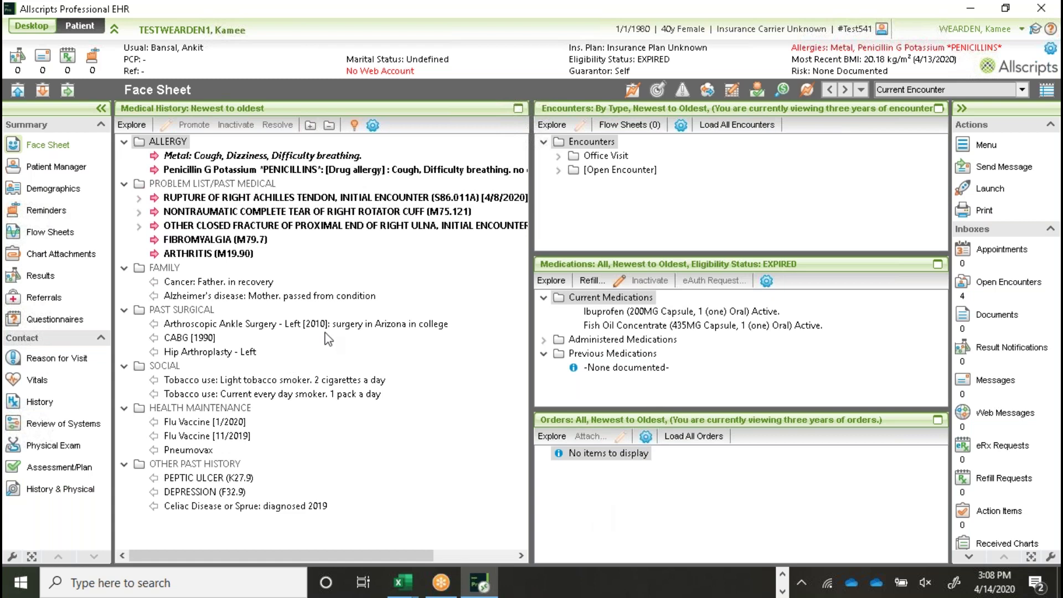
left_click(40, 92)
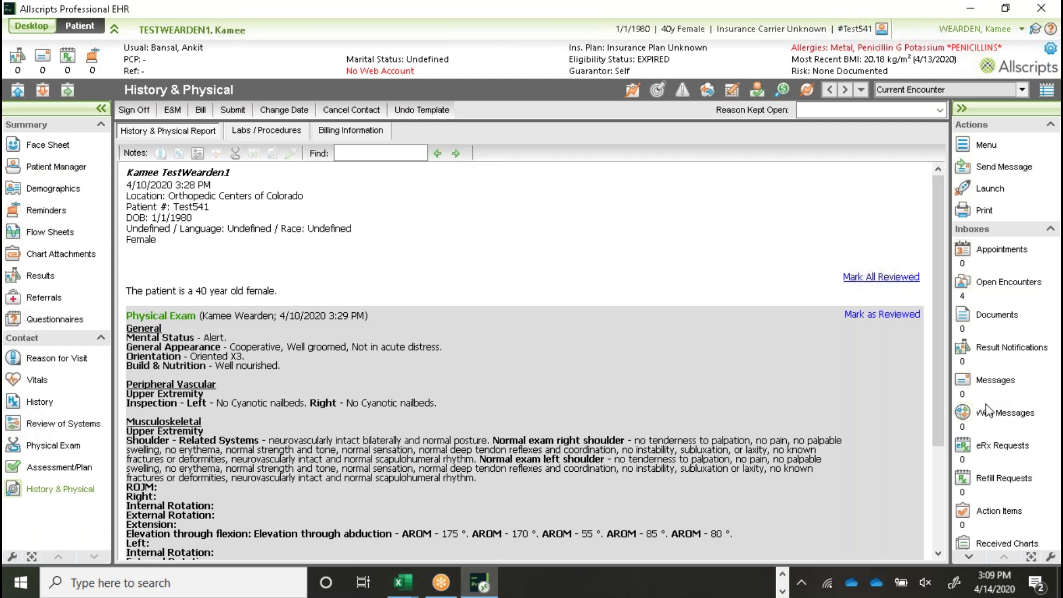
Step: Open and collapse the Appointments and Open Encounters inboxes twice each, then return to the Face Sheet
left_click(997, 254)
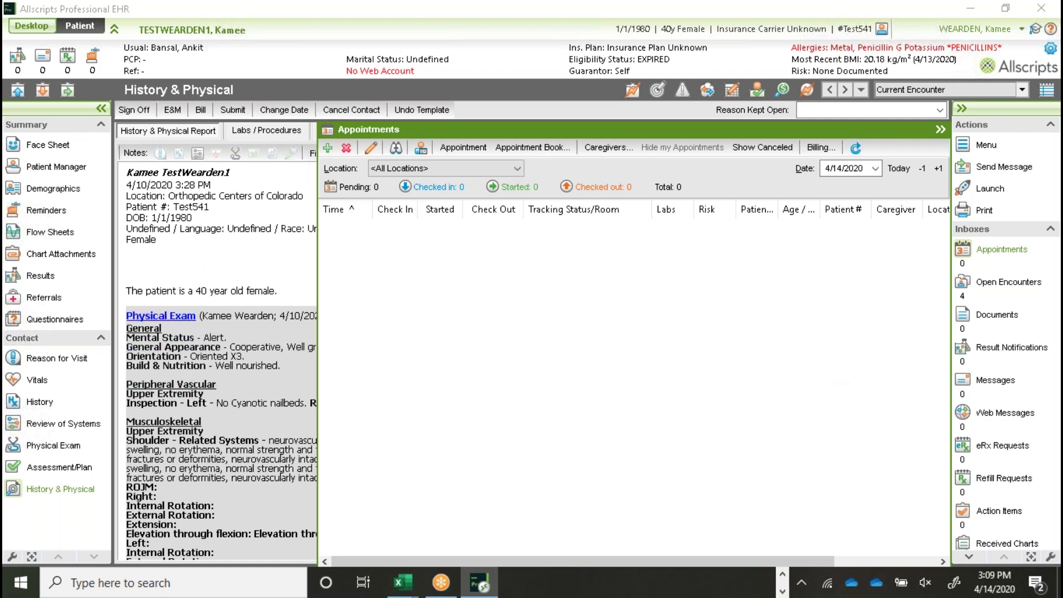
left_click(940, 131)
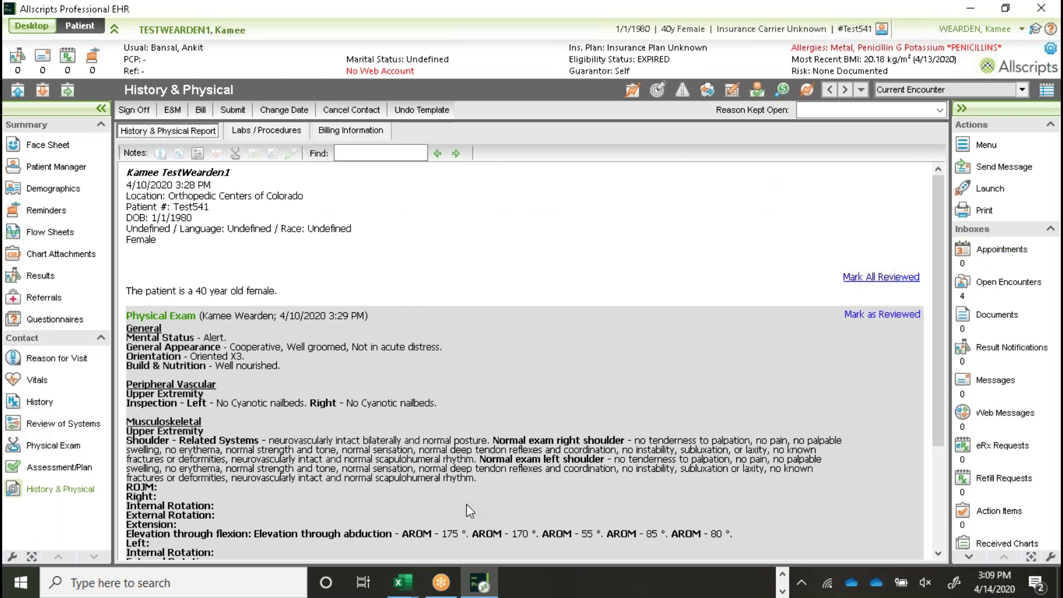
left_click(1003, 251)
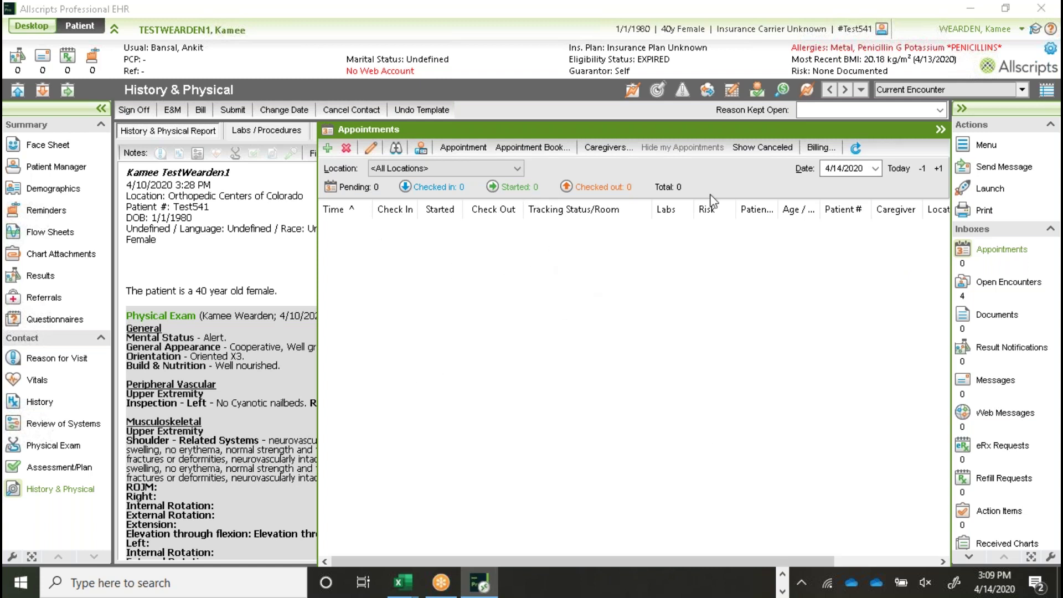
left_click(941, 132)
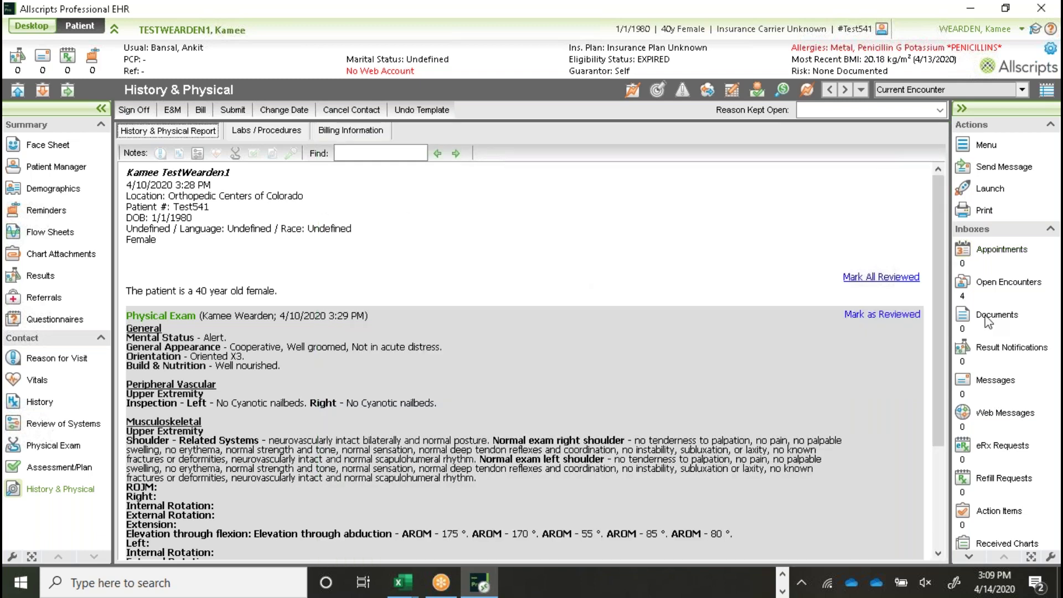
left_click(1007, 284)
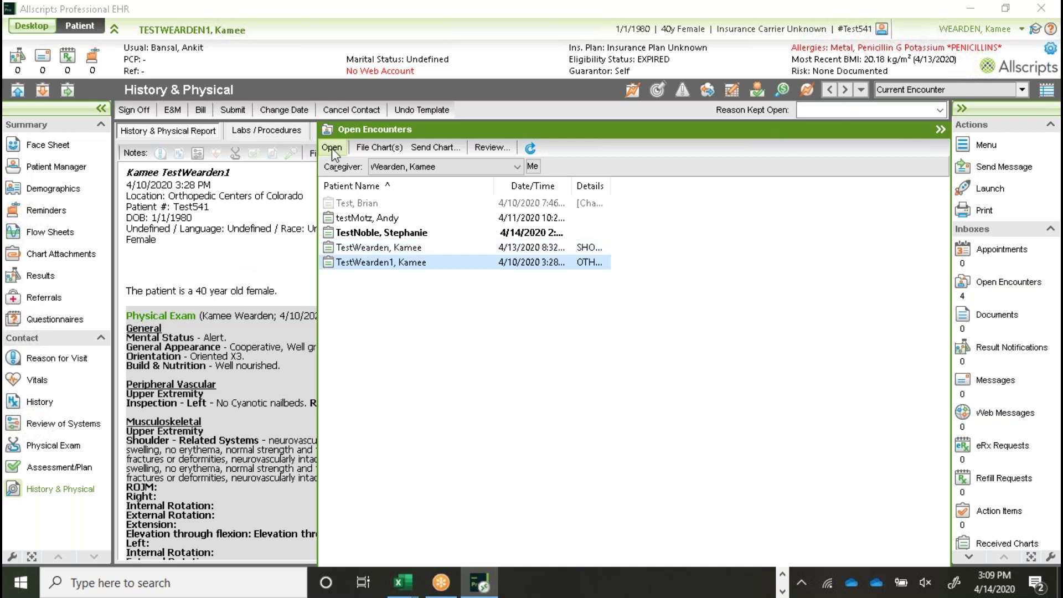
left_click(941, 133)
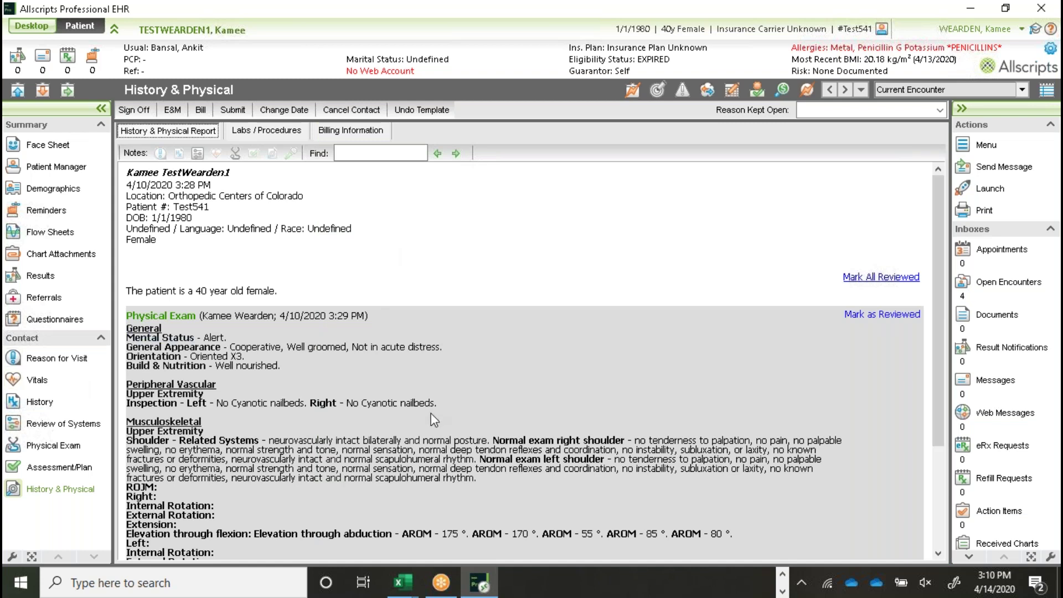
left_click(1004, 284)
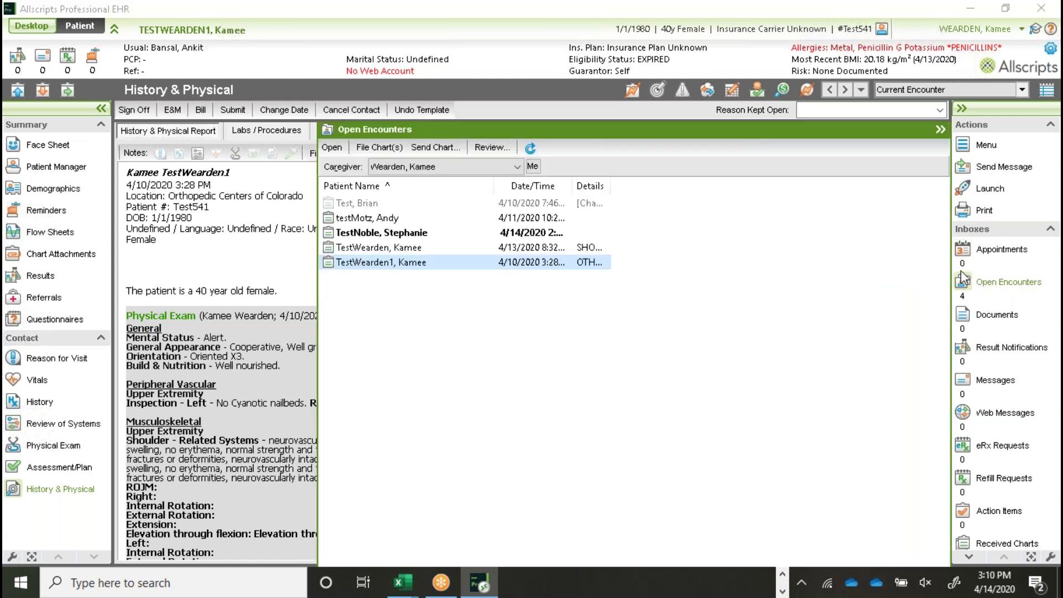
left_click(940, 130)
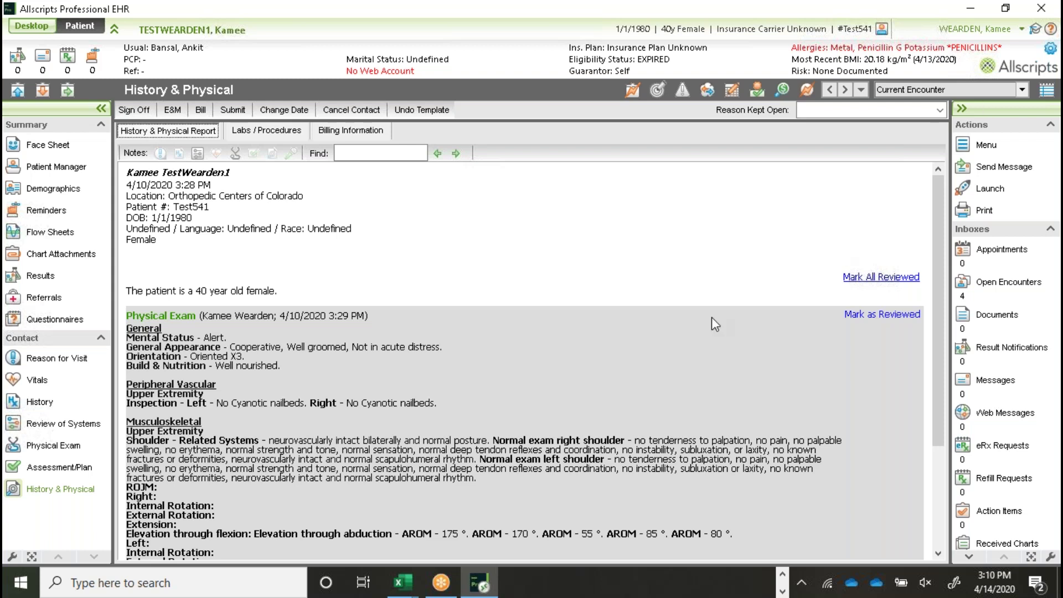
left_click(44, 147)
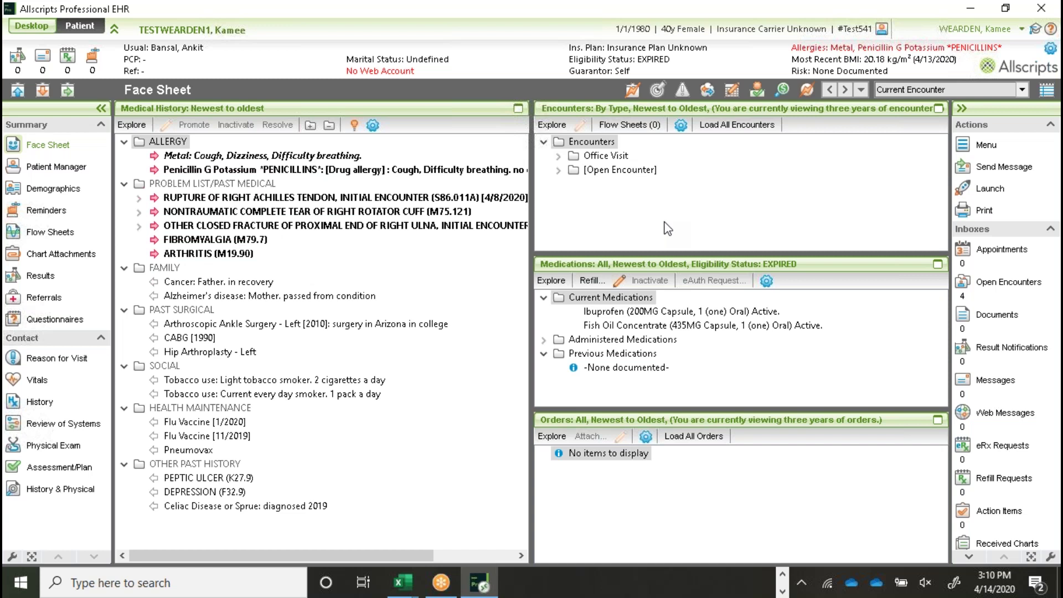
Step: Go to the Physical Exam page and bring up the Visit Template dialog
left_click(54, 446)
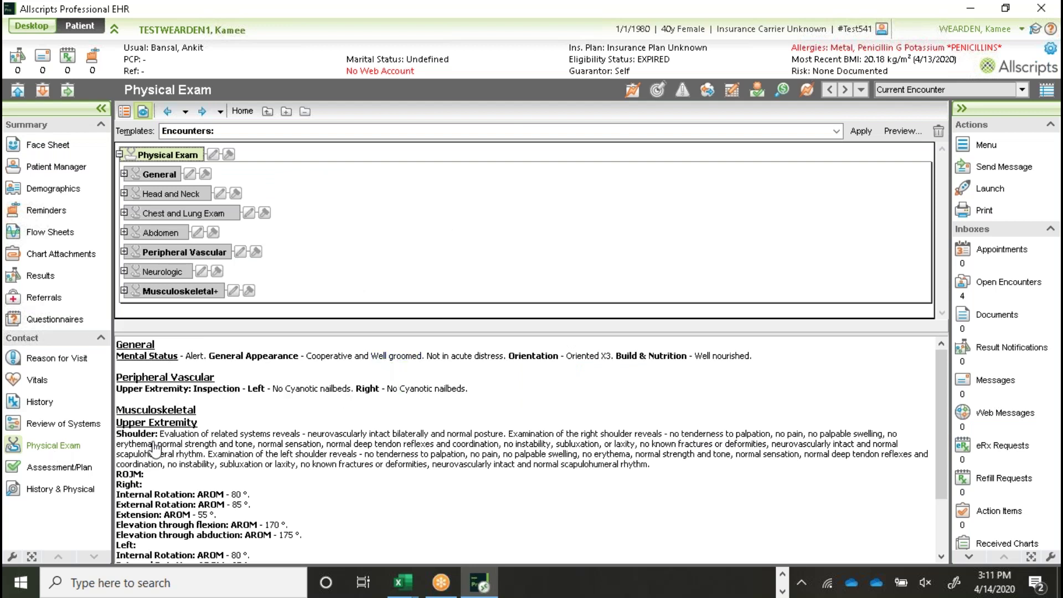
left_click(635, 92)
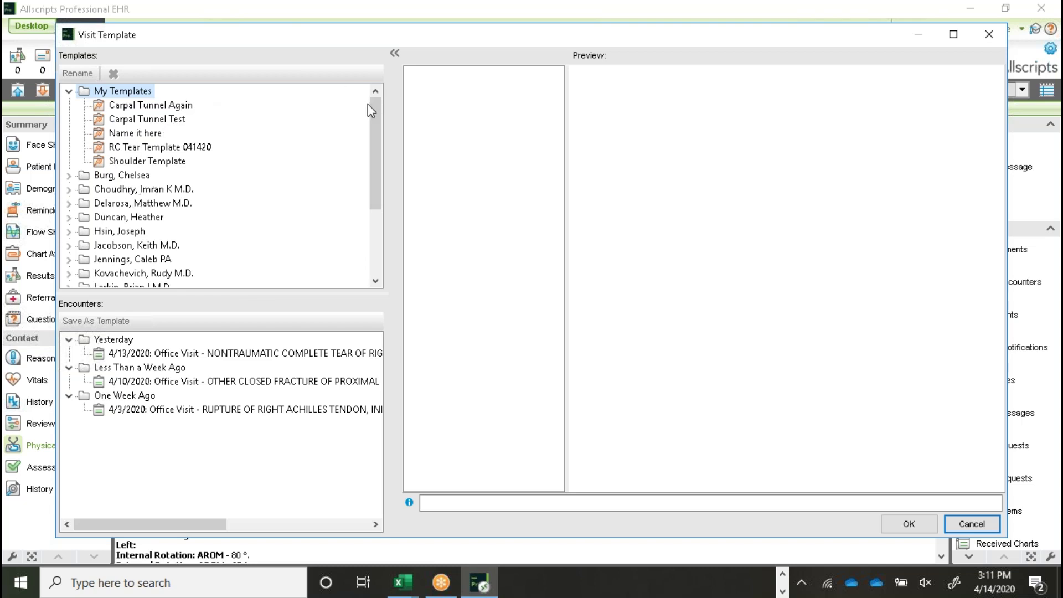
left_click_drag(377, 116, 381, 191)
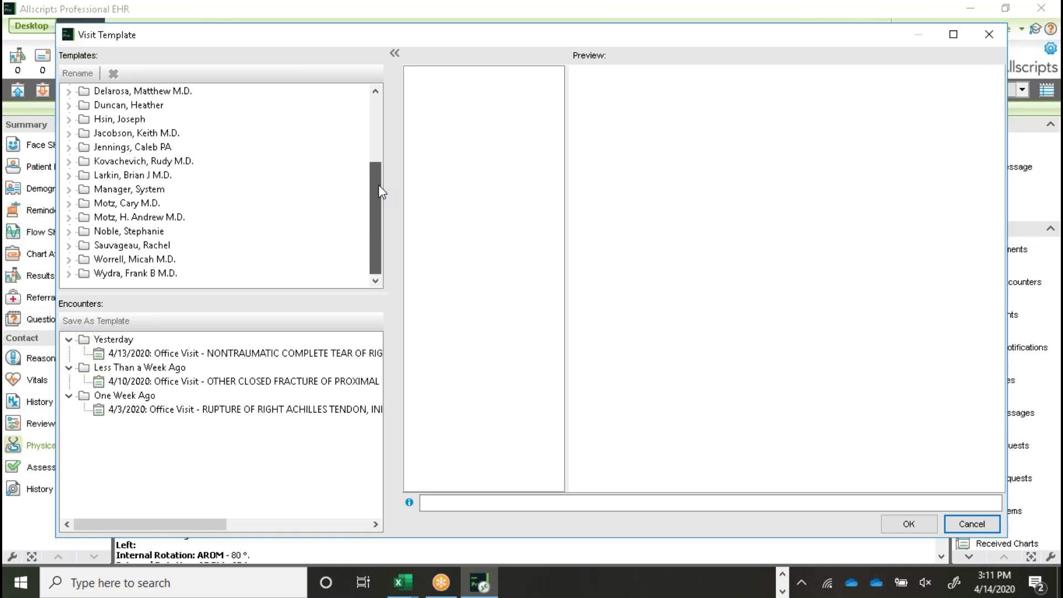
left_click_drag(378, 176, 382, 97)
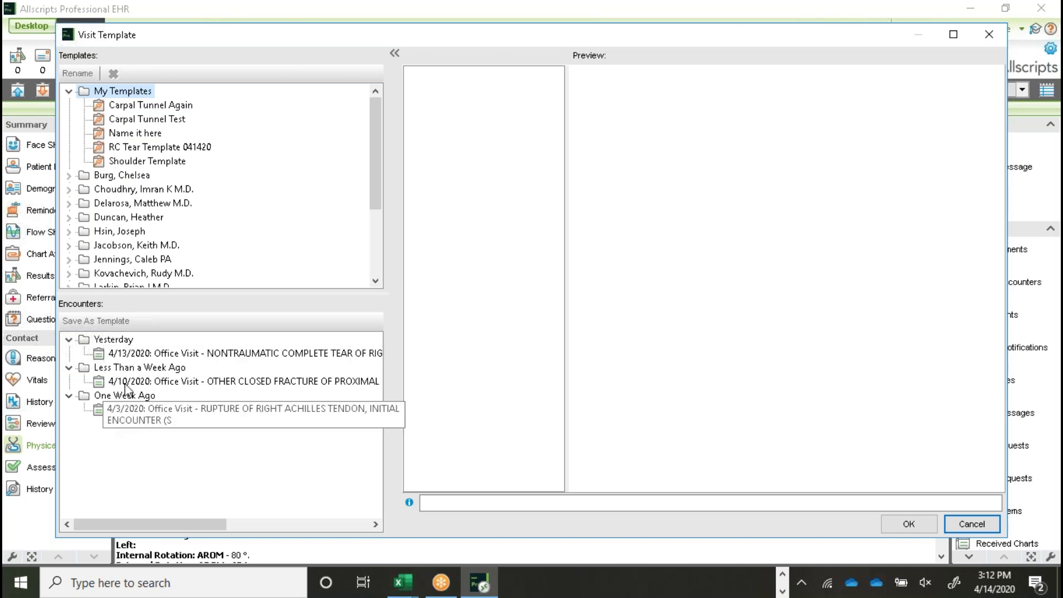
Step: Select the 4/13/2020 rotator cuff tear visit, try section checkboxes, and start Save As Template
left_click(143, 358)
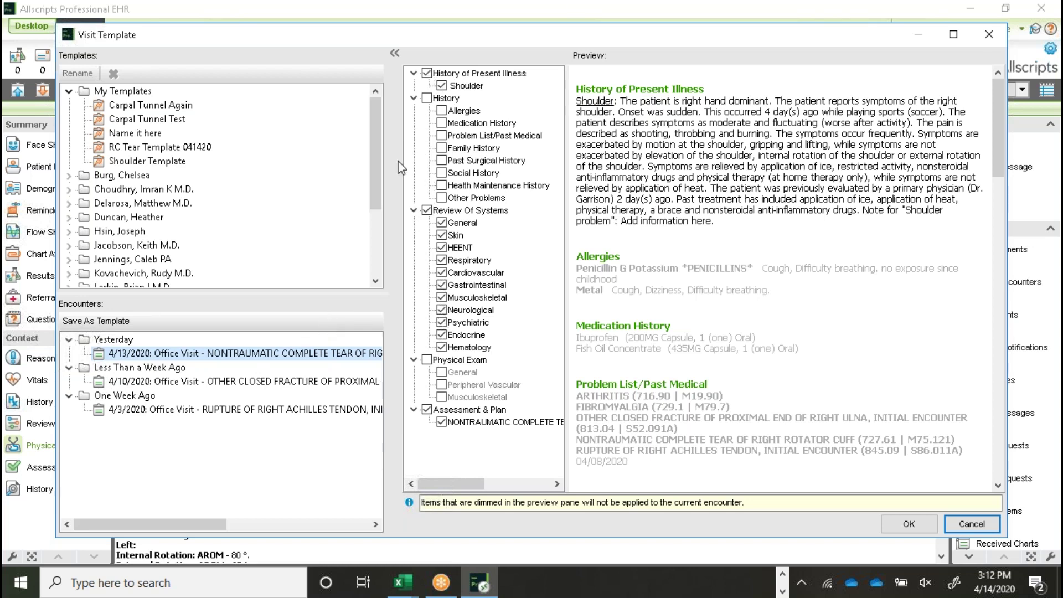
left_click(427, 74)
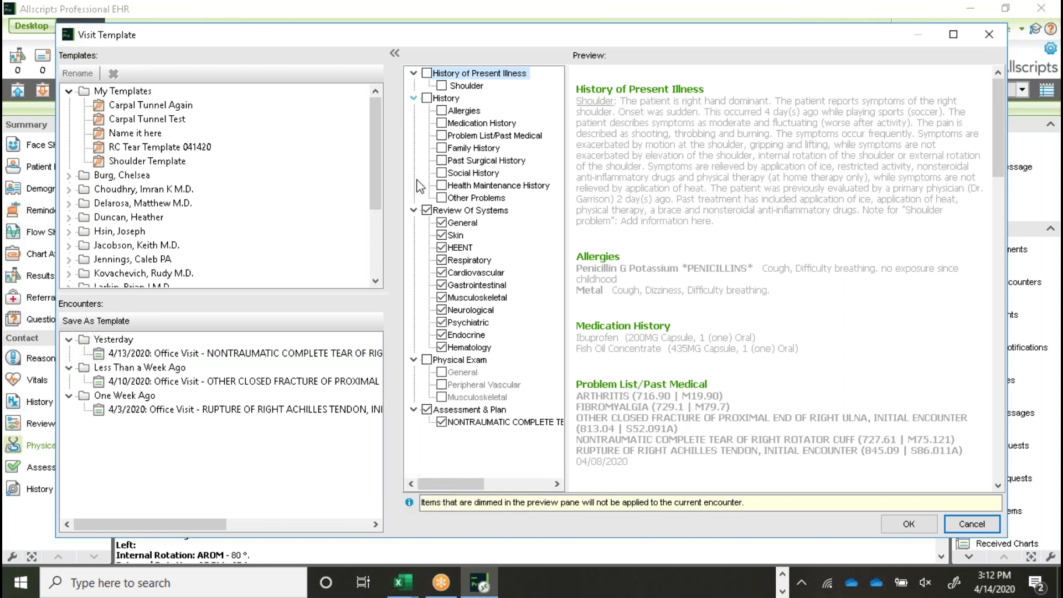
left_click(427, 211)
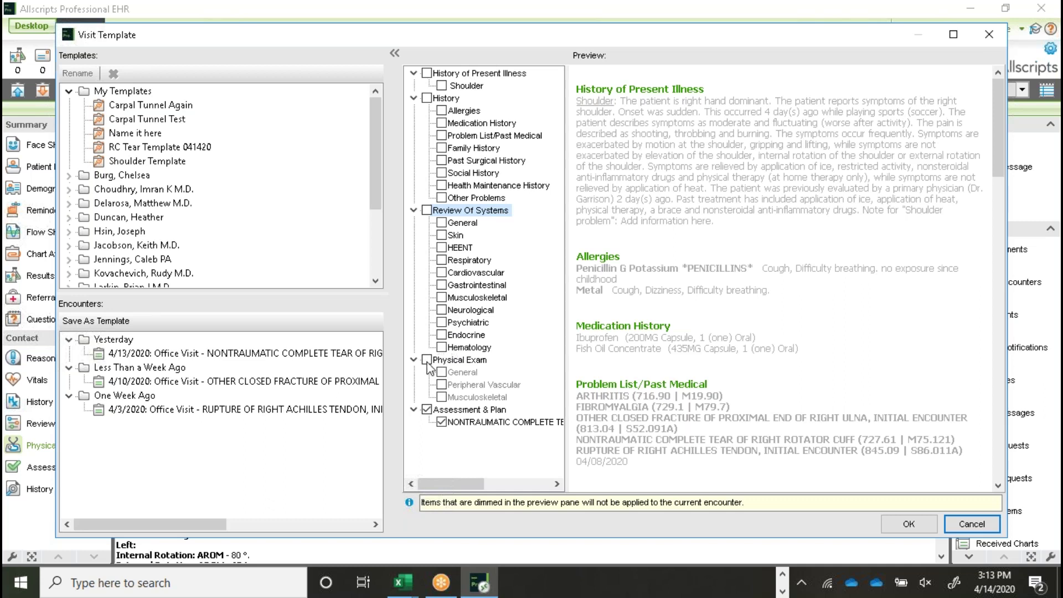
left_click(427, 360)
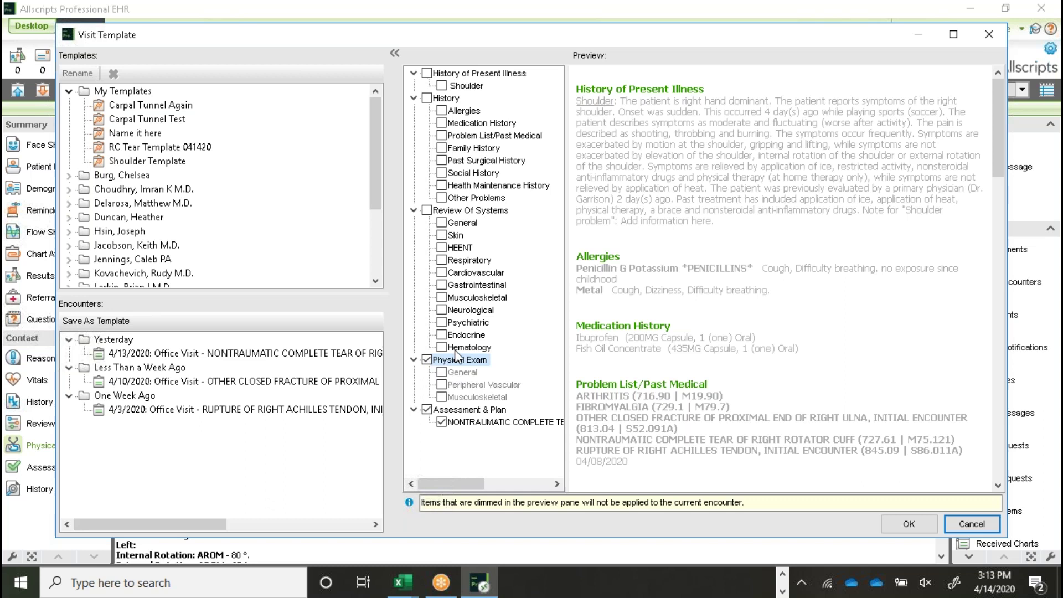
left_click(427, 360)
left_click(427, 360)
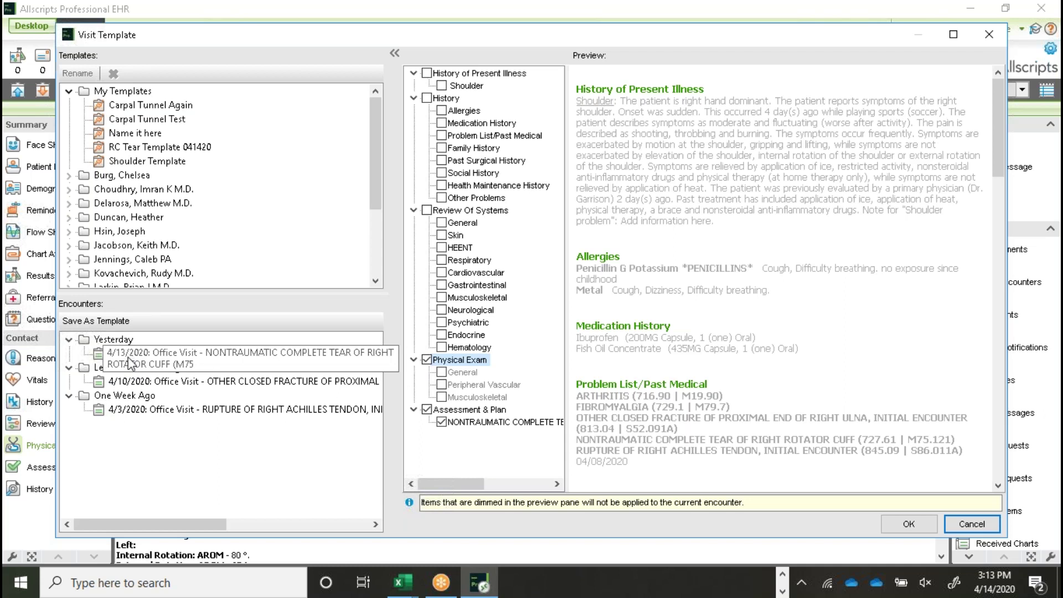
left_click(116, 355)
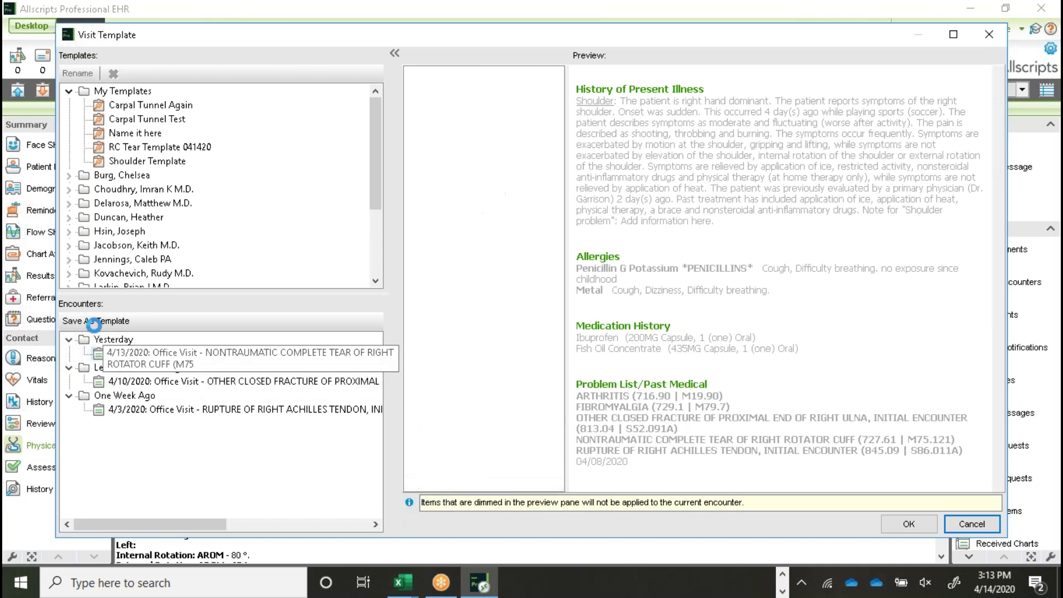
left_click(88, 321)
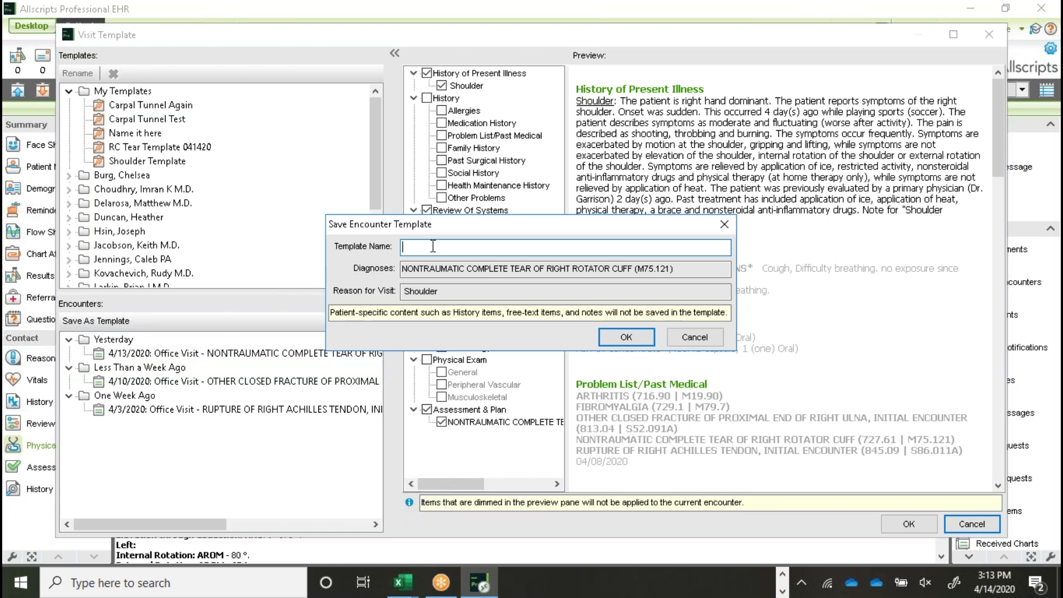
Step: Save the visit as template 'Complete Tear RC', then delete it from My Templates
type("Complete Tear RC")
left_click(626, 337)
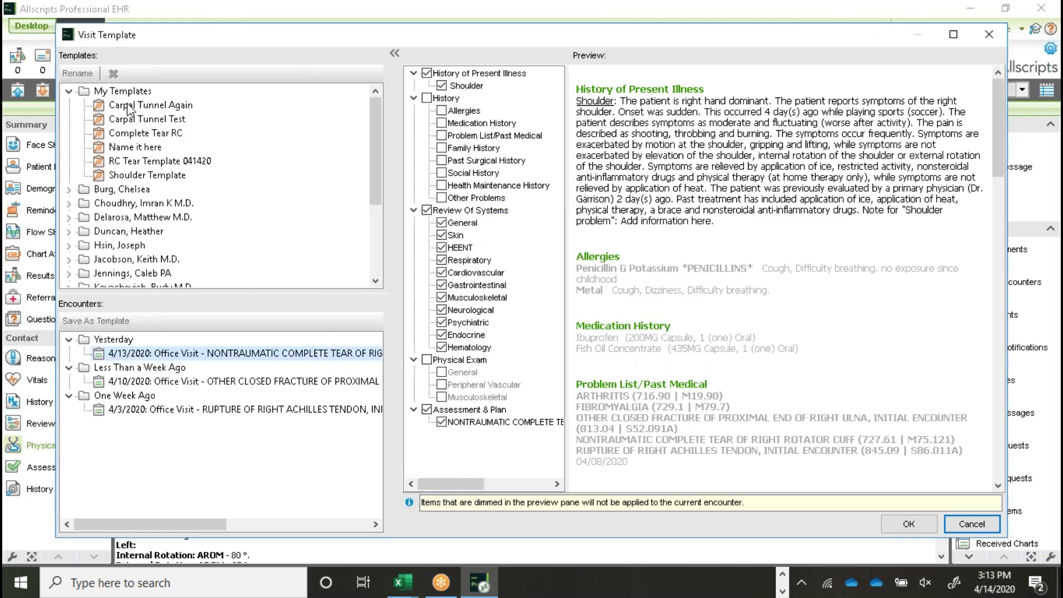
left_click(131, 134)
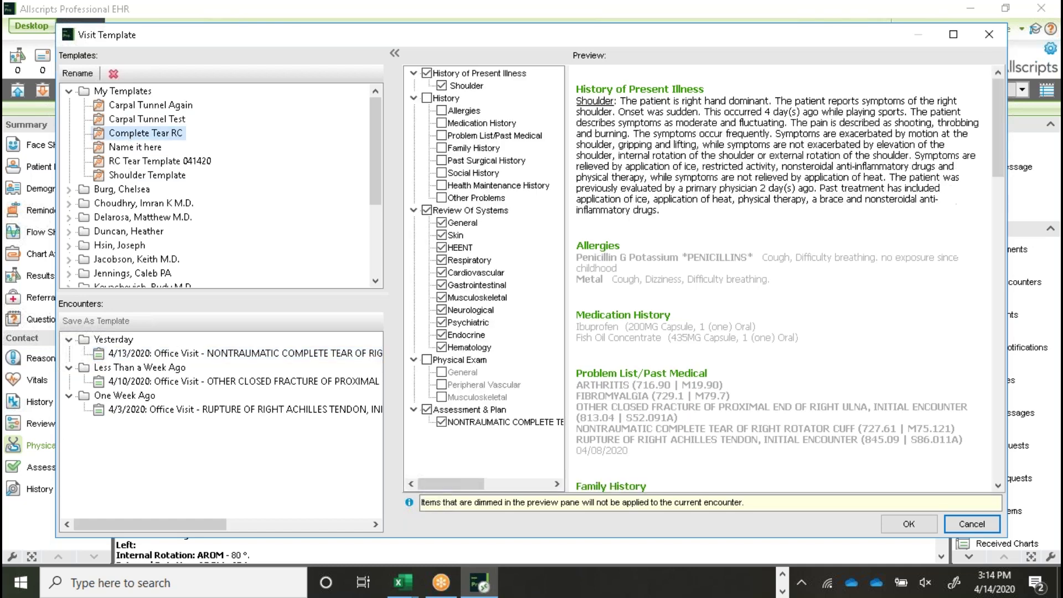
left_click(114, 74)
Step: Rename the 'Name it here' template to 'Rename It here' and preview the 4/10/2020 ulna fracture visit
left_click(136, 135)
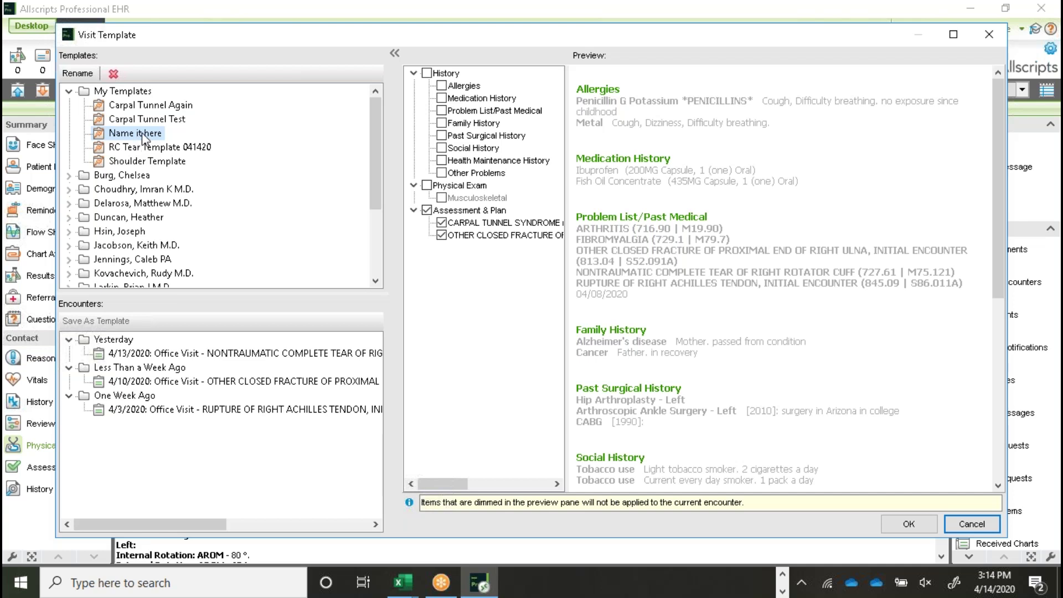
left_click(77, 74)
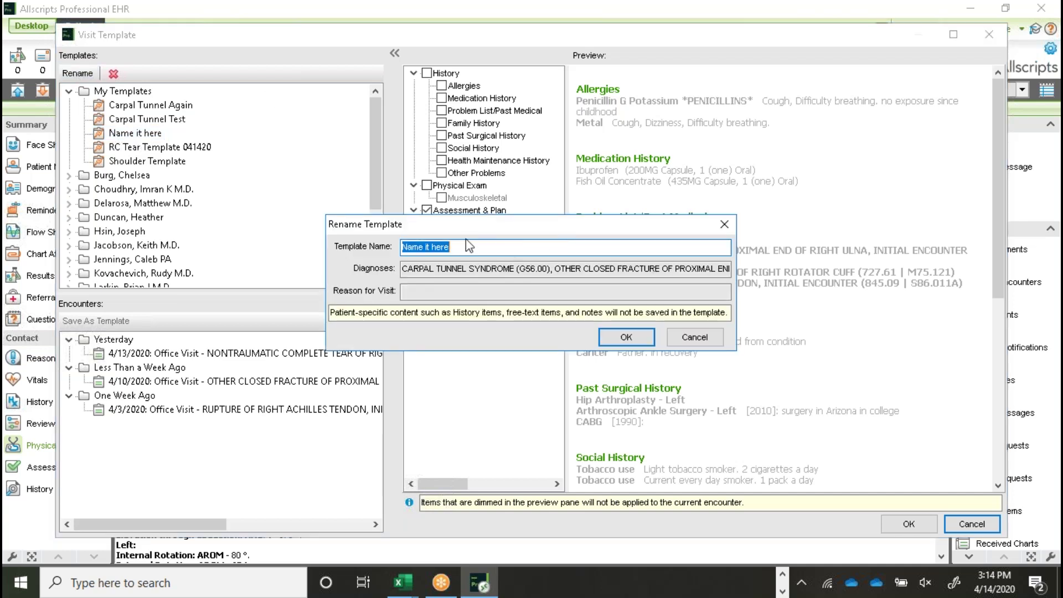
left_click(624, 244)
key("BackSpace")
key("BackSpace")
key("BackSpace")
key("BackSpace")
key("BackSpace")
key("BackSpace")
key("BackSpace")
key("BackSpace")
key("BackSpace")
key("BackSpace")
key("BackSpace")
key("BackSpace")
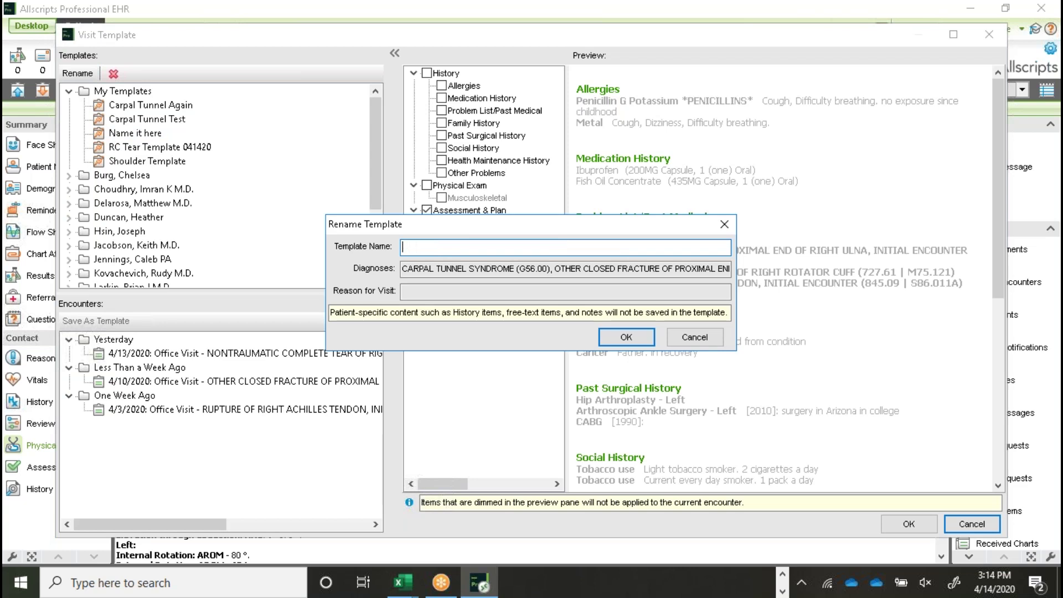
type("Renam")
type("e It here")
left_click(624, 339)
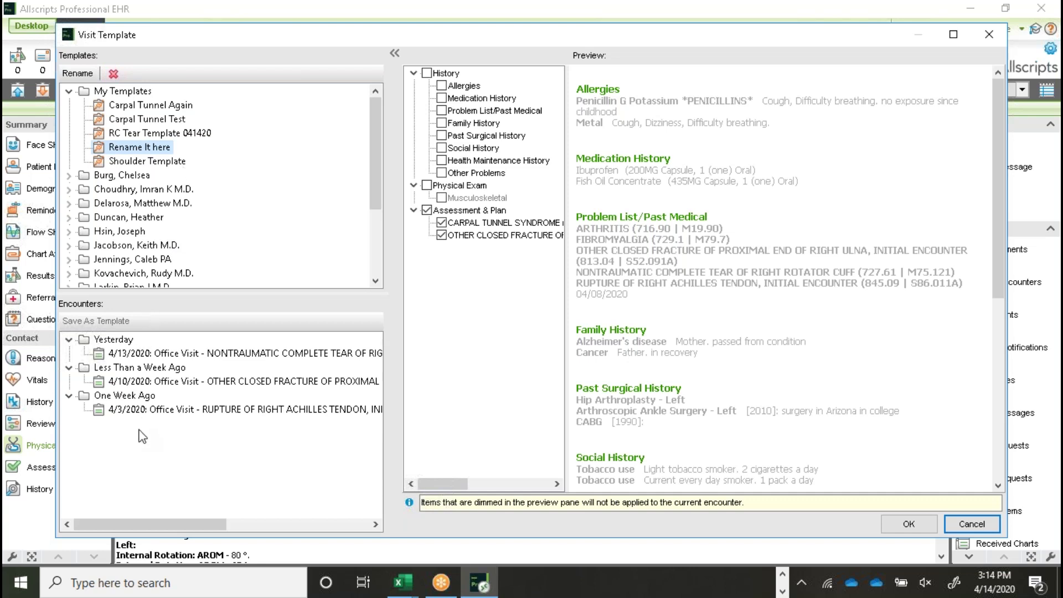
left_click(130, 386)
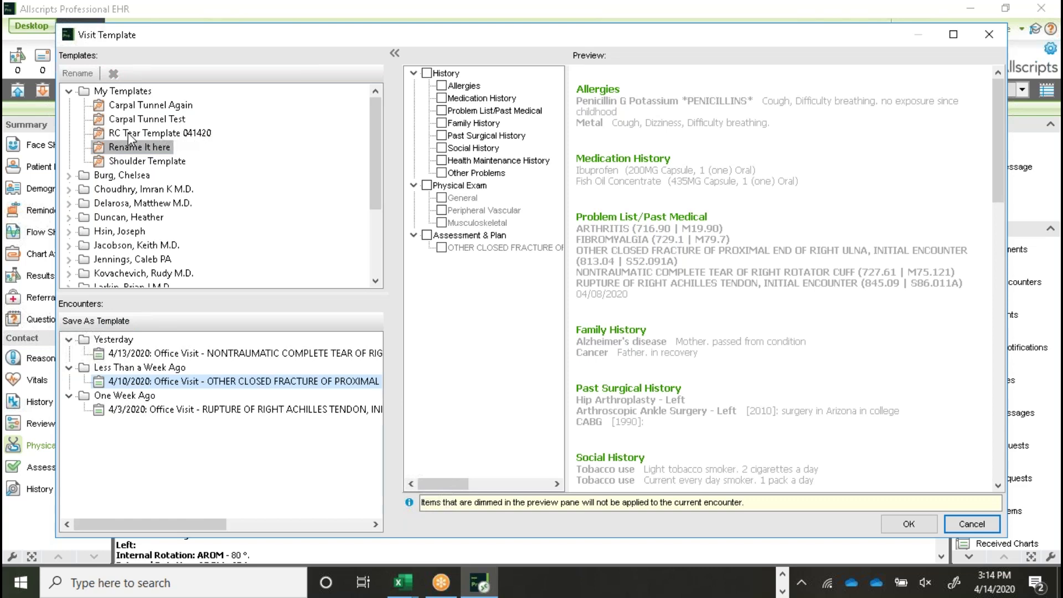
Step: Delete the 'Rename It here' visit template, leaving four in My Templates, and close the window
left_click(147, 135)
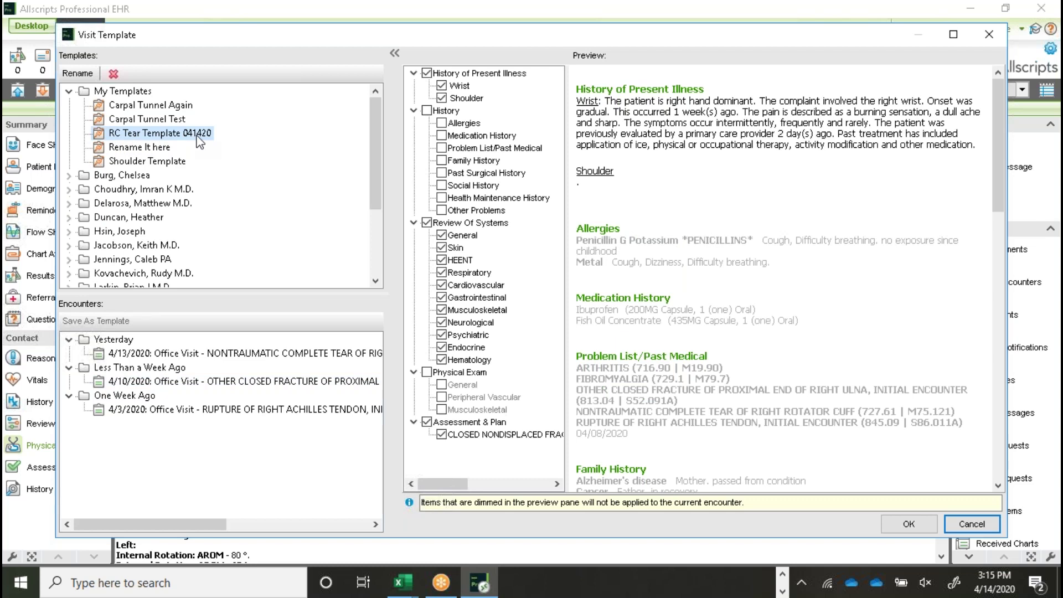
left_click(128, 147)
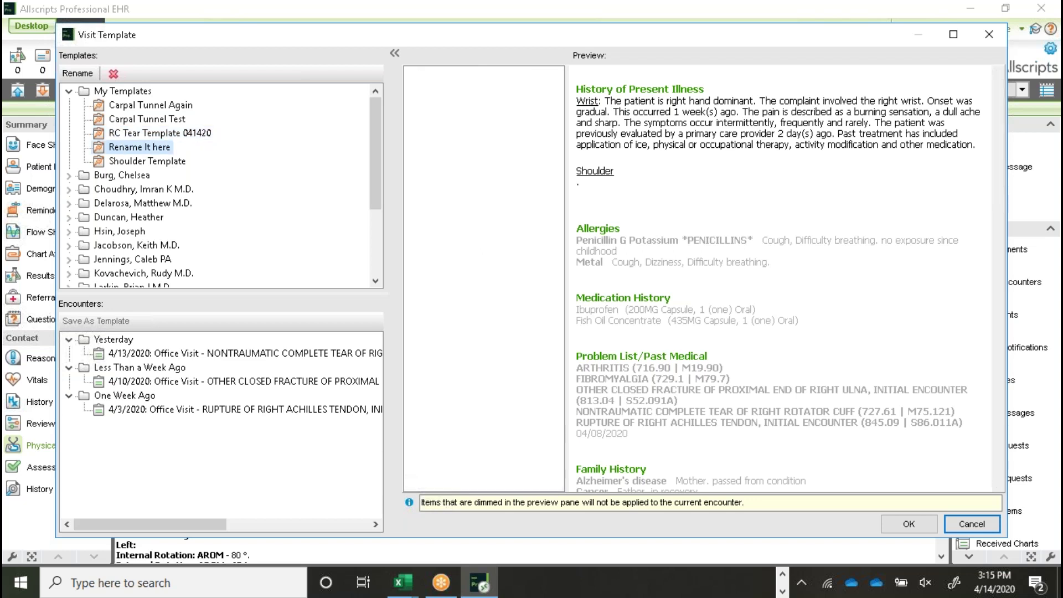
left_click(114, 73)
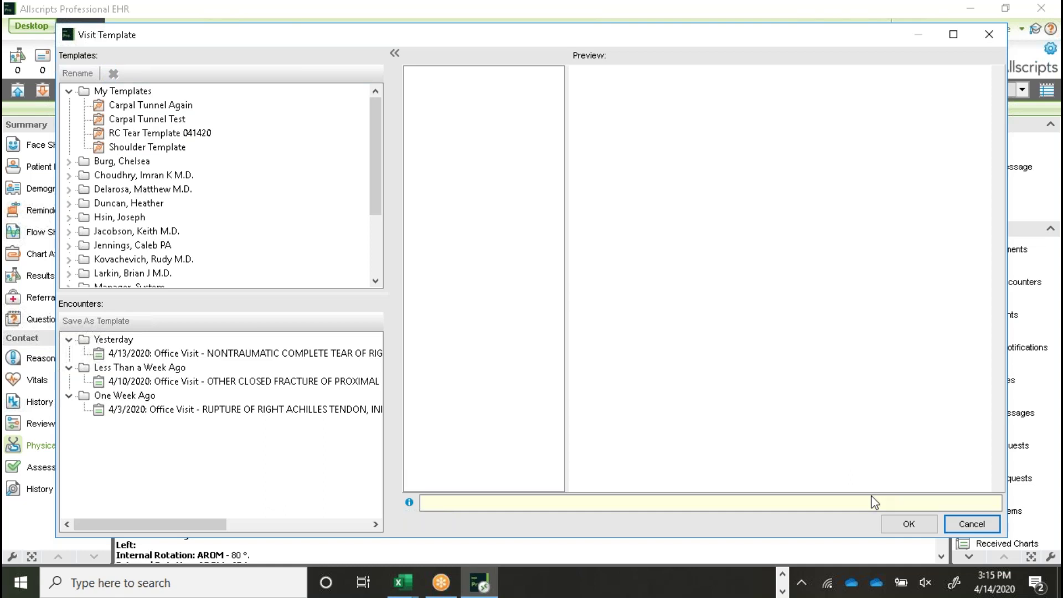
left_click(909, 525)
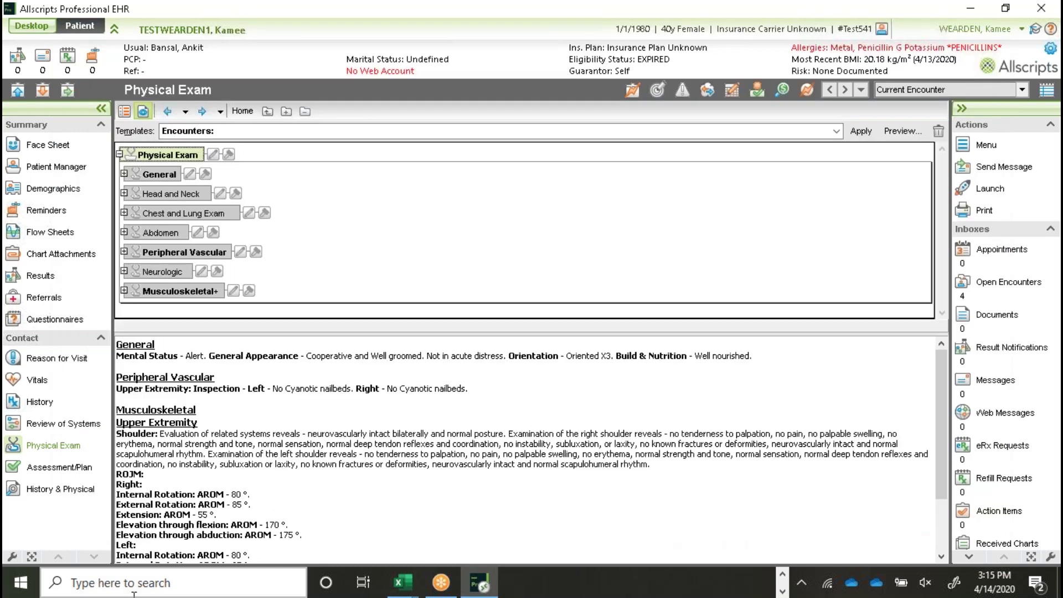
Step: Switch to the Assessment/Plan page, where the ulna fracture S52.091A is listed under Current Plans
left_click(65, 468)
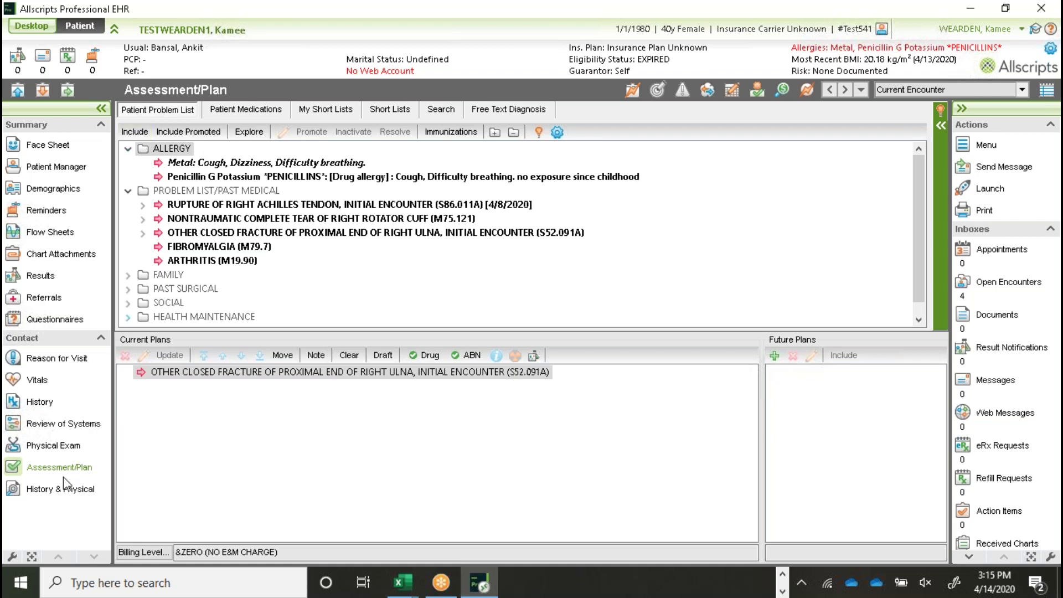
Step: Open the diagnosis Search tab and delete the ulna fracture (S52.091A) from Current Plans
left_click(441, 110)
left_click(210, 178)
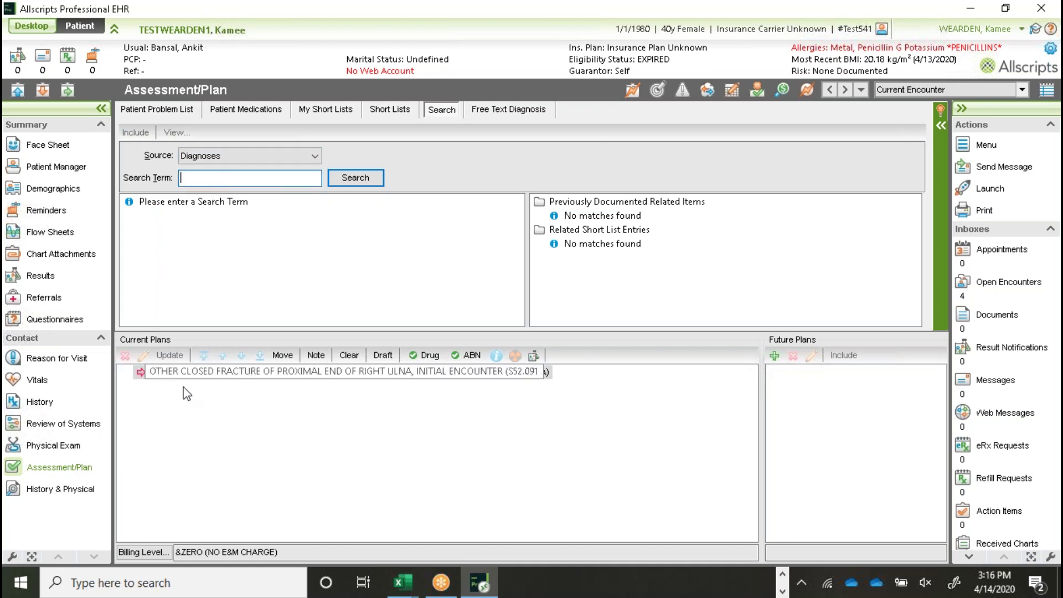
left_click(157, 380)
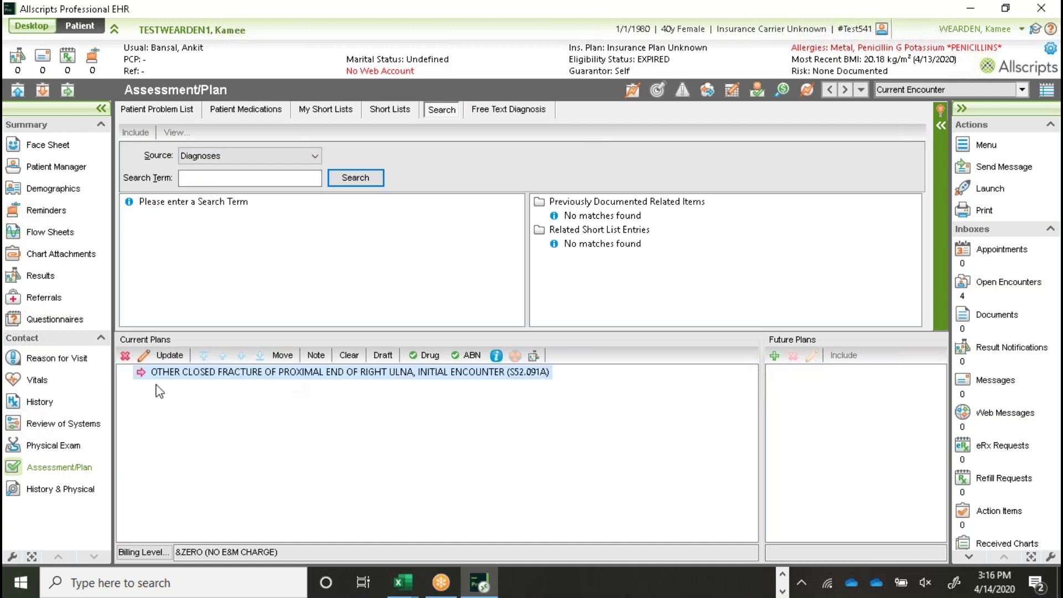
left_click(125, 356)
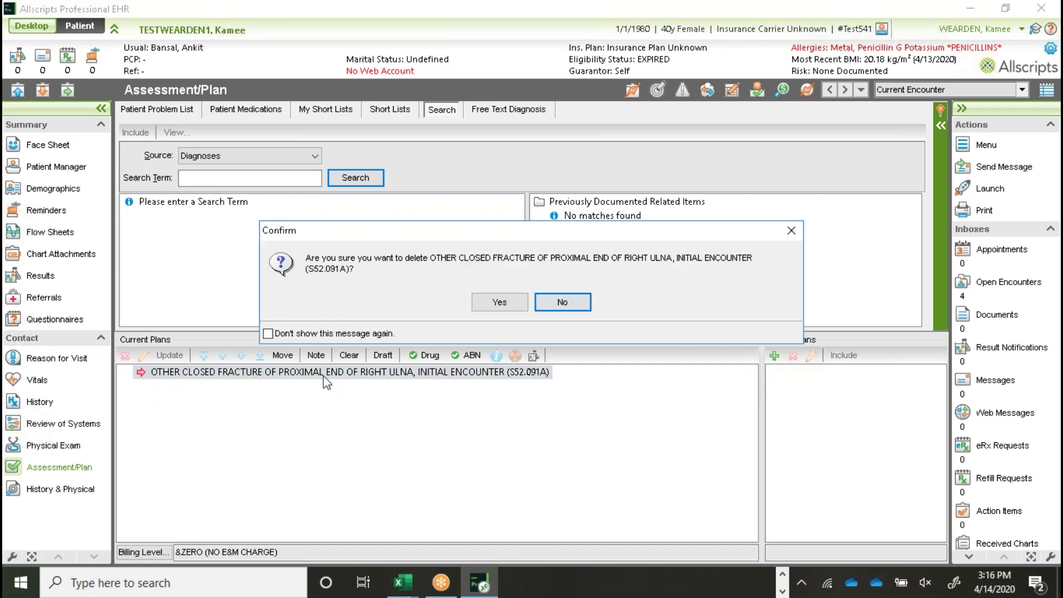
left_click(501, 302)
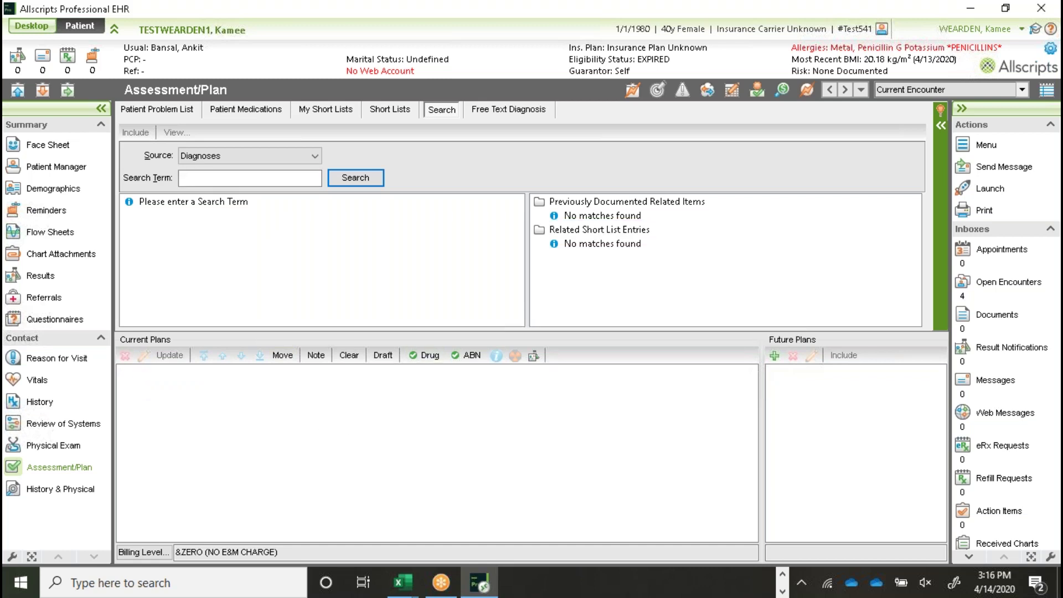
Step: Search 'ROTATOR CUFF TEAR', add M75.100 to Current Plans, and open its problem details
left_click(234, 180)
type("ROTATOR CUFF TEAR")
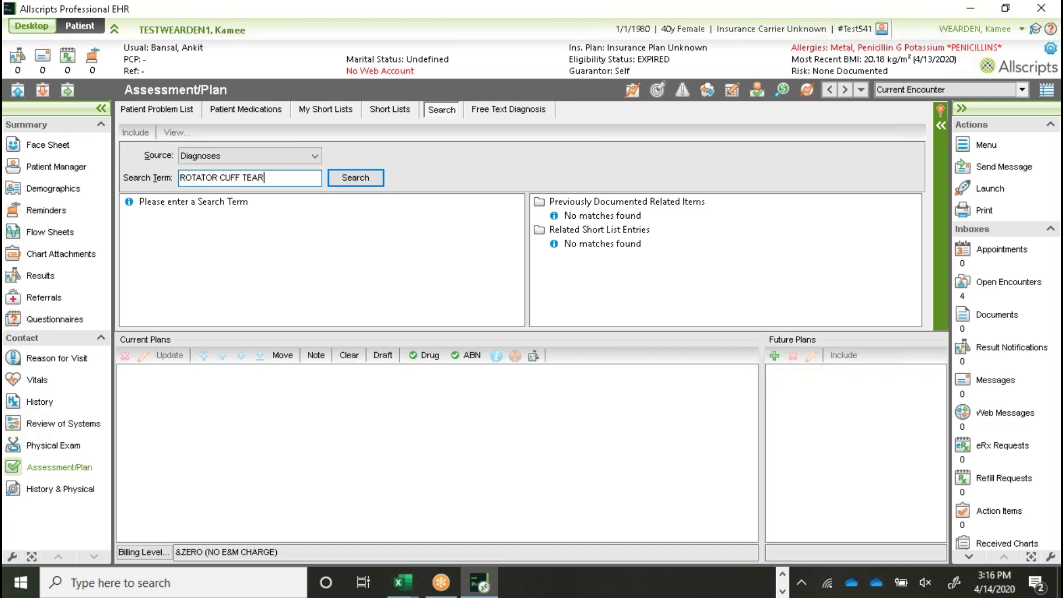
left_click(374, 177)
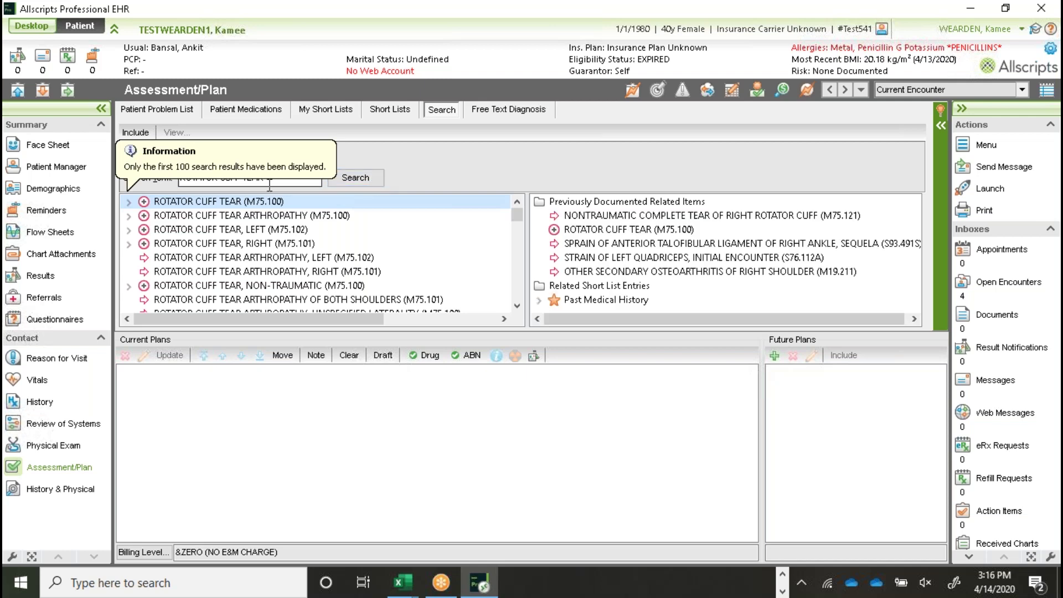
double_click(184, 203)
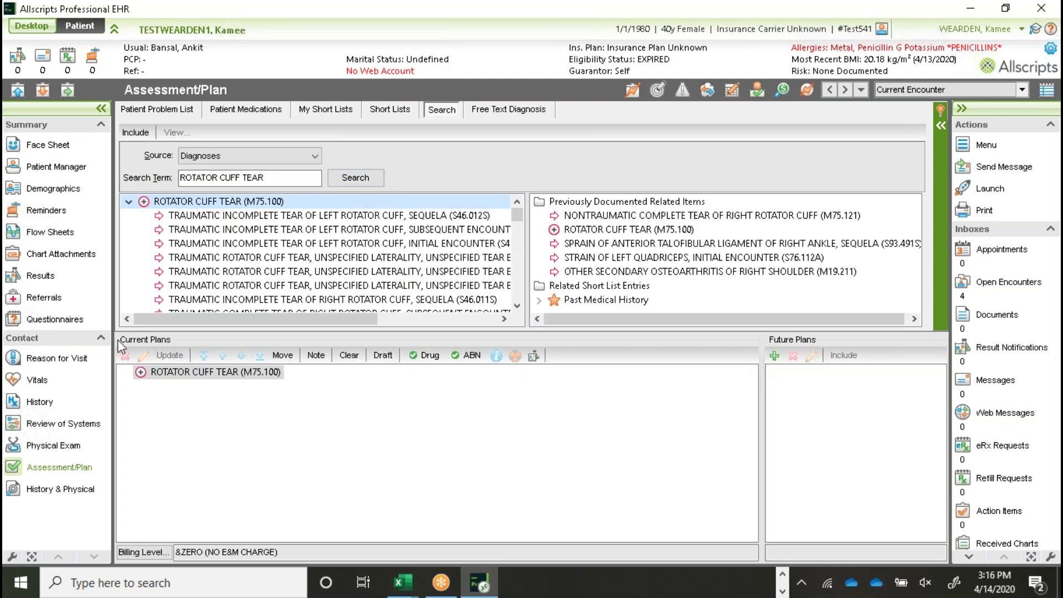
double_click(218, 372)
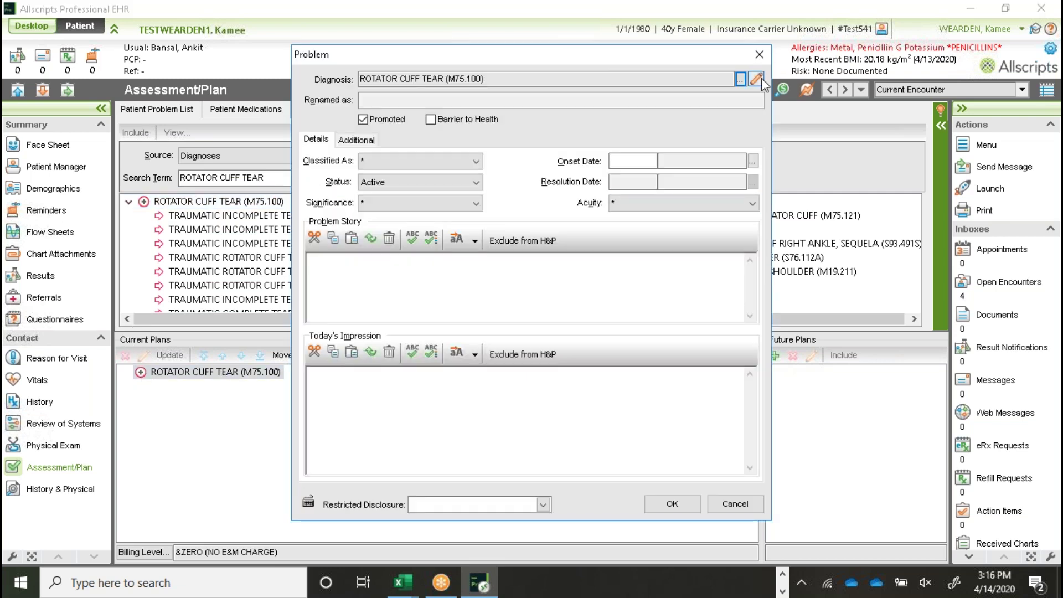
Step: Specify the diagnosis as complete, nontraumatic, right rotator cuff tear (M75.121) and save it
left_click(762, 79)
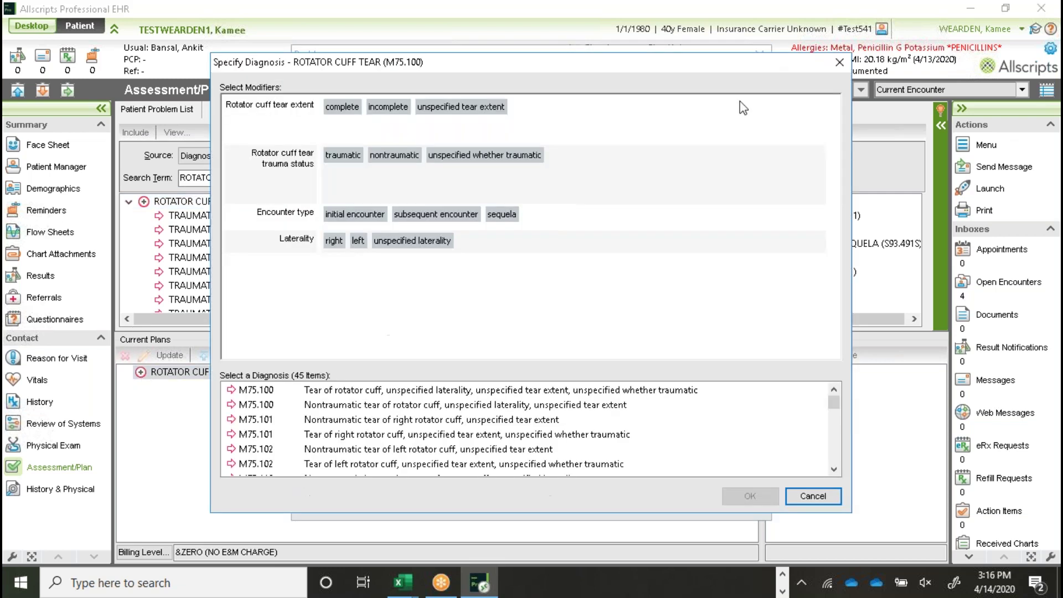
left_click(341, 107)
left_click(397, 159)
left_click(334, 242)
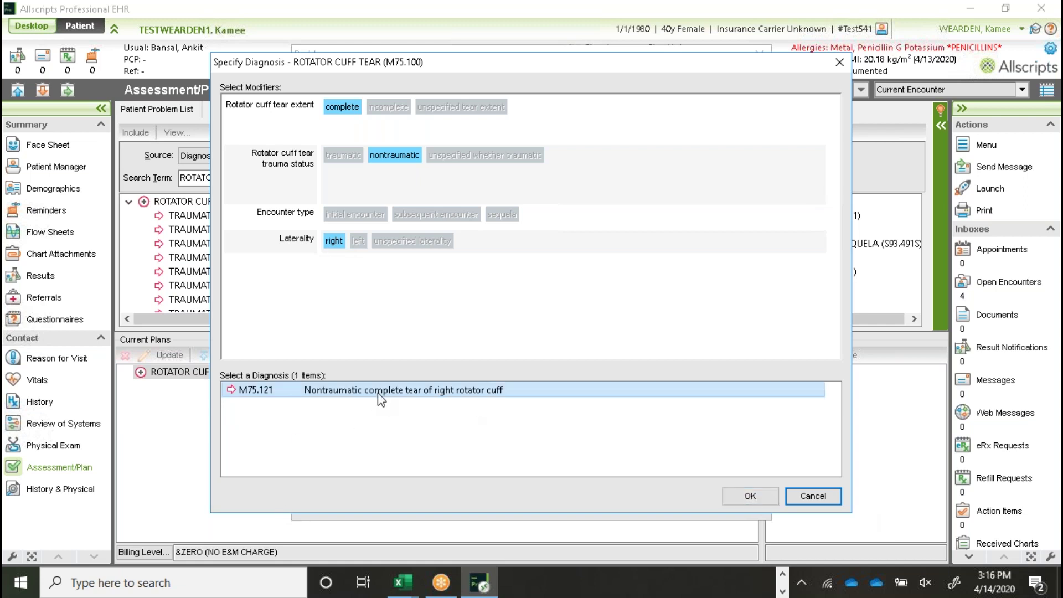
left_click(742, 501)
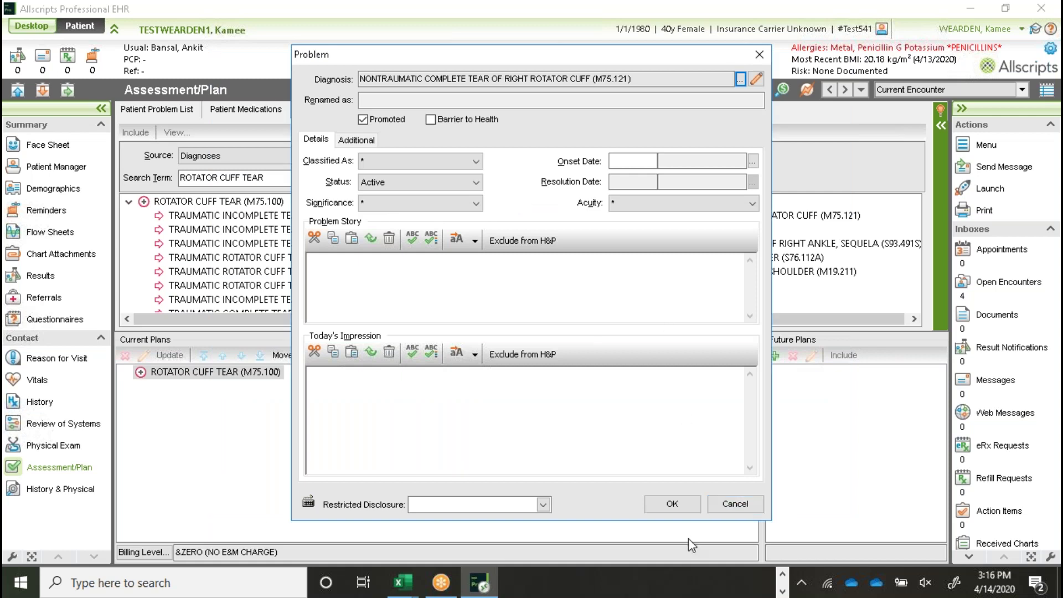
left_click(672, 503)
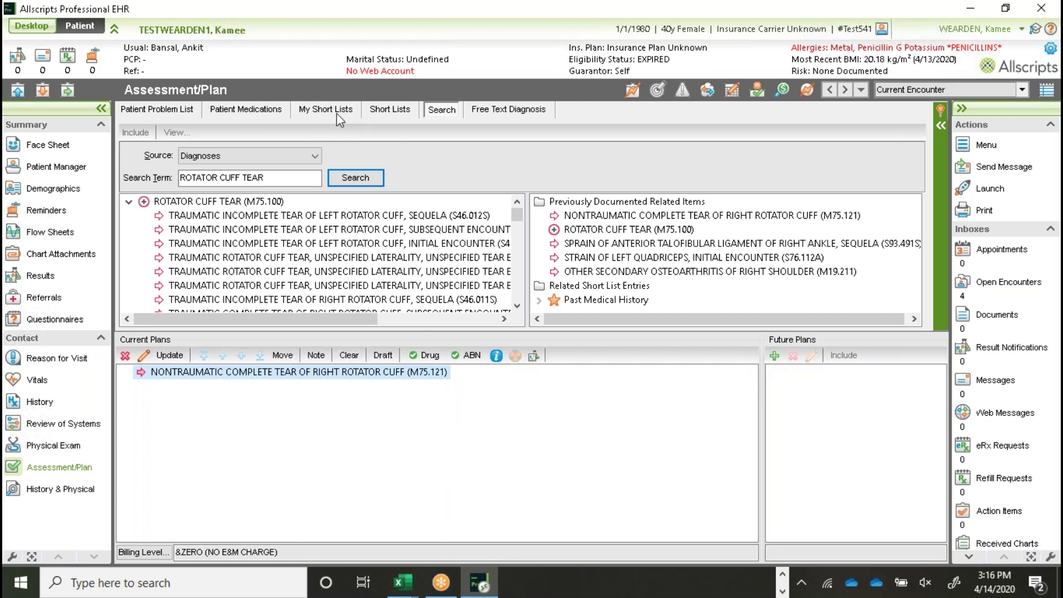
Step: Add the shared Upper Extremity short list to My Short Lists and view it there
left_click(399, 110)
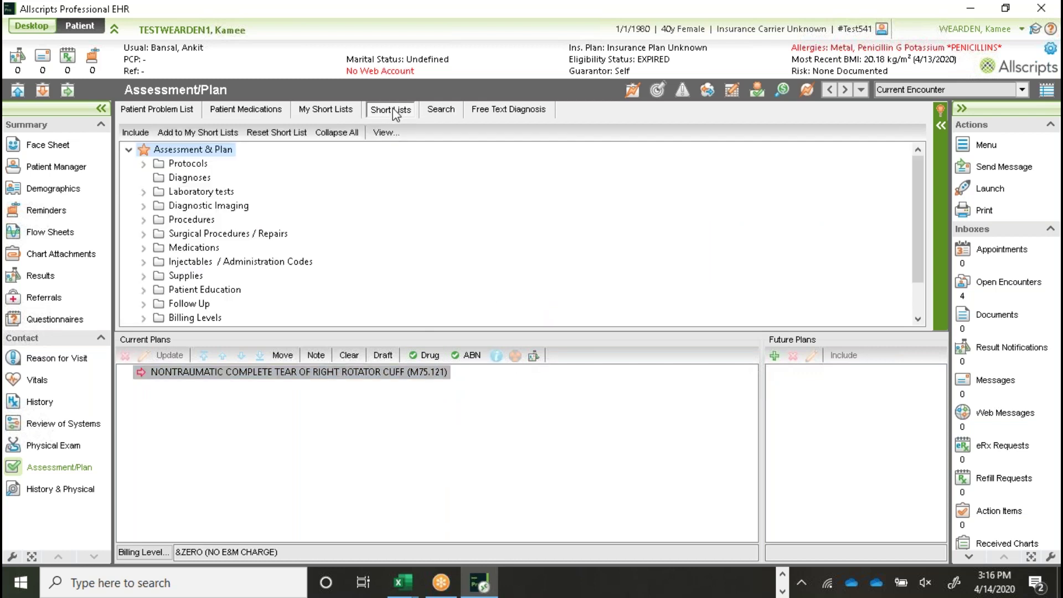
left_click(128, 150)
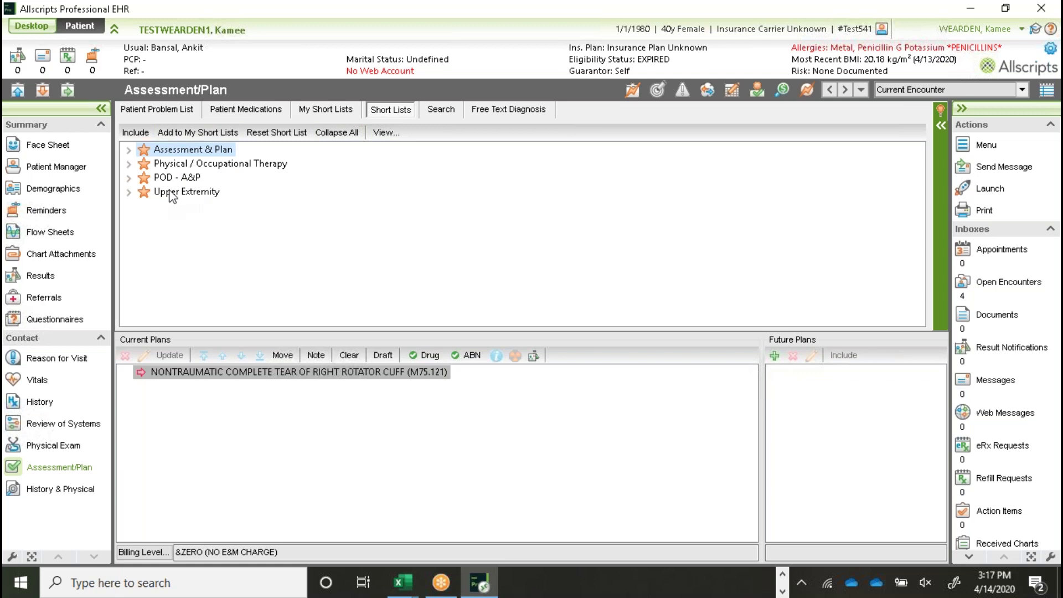
left_click(172, 194)
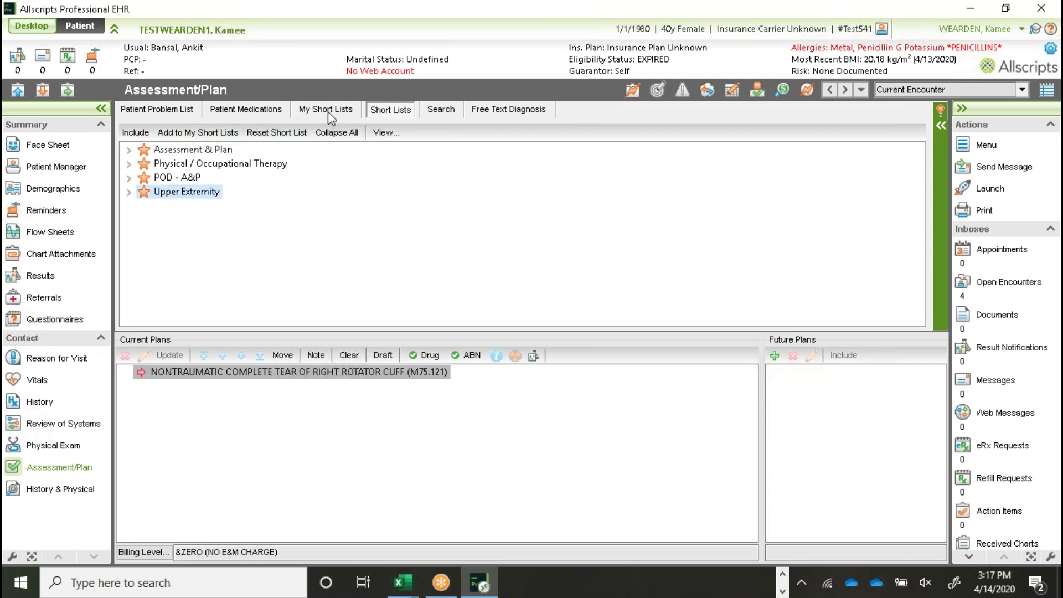
left_click(211, 137)
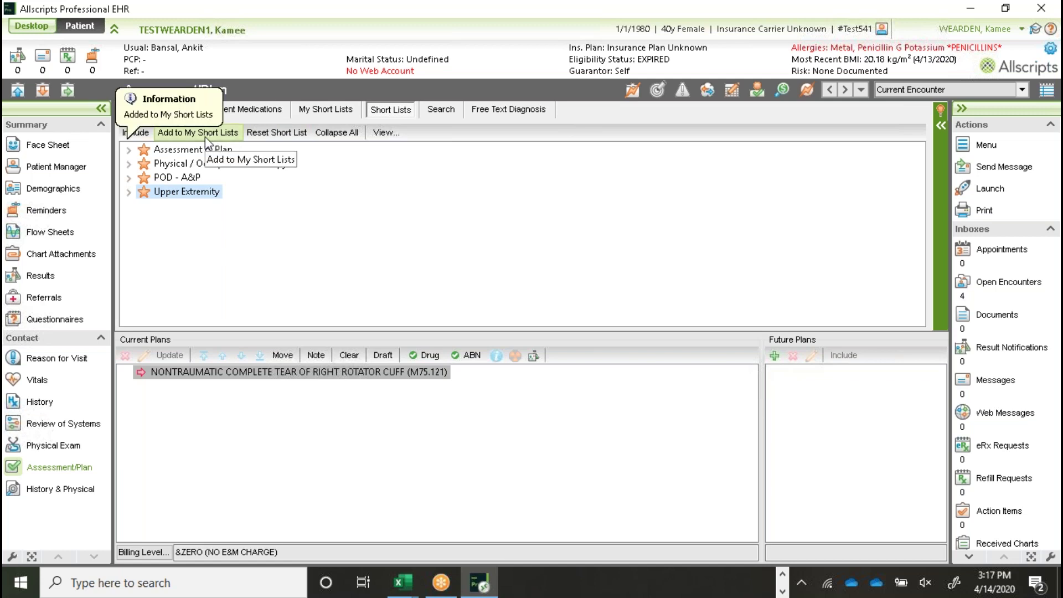
left_click(317, 113)
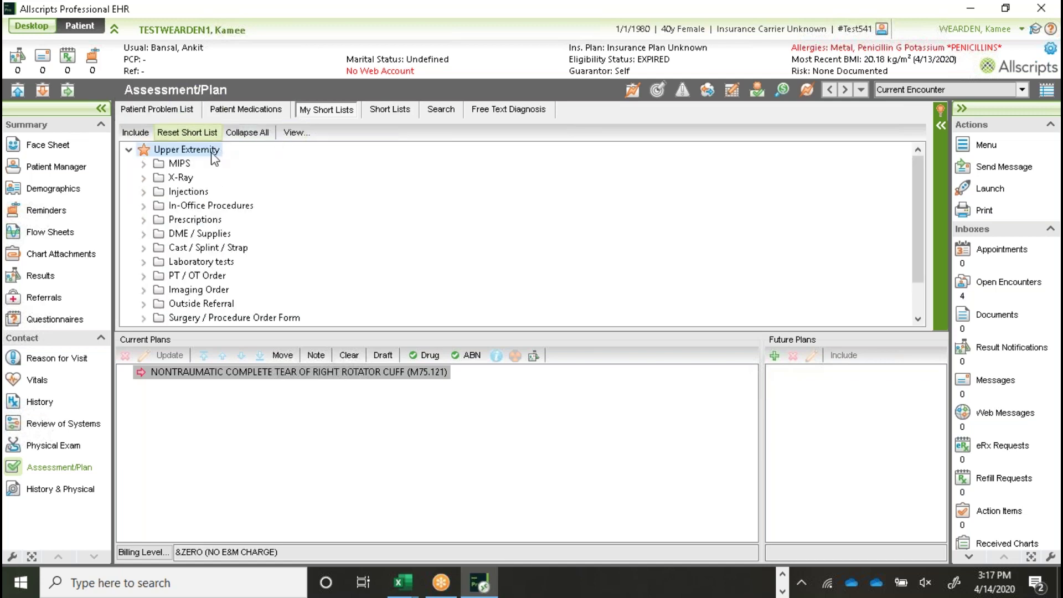
Step: Expand X-Ray > Shoulder in My Short Lists and add XR HUMERUS LEFT to the plan
left_click(380, 112)
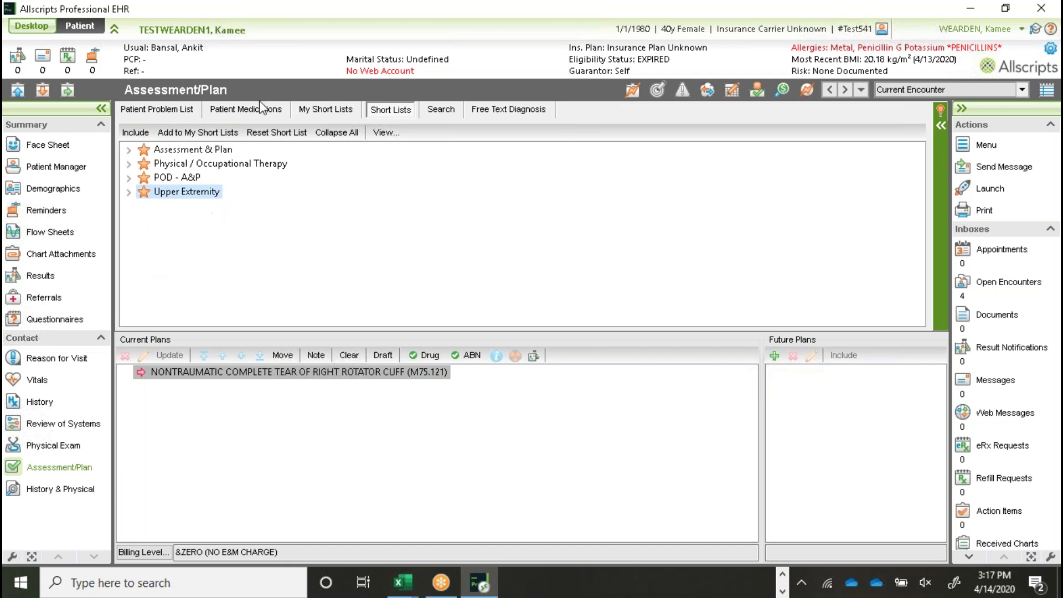
left_click(338, 109)
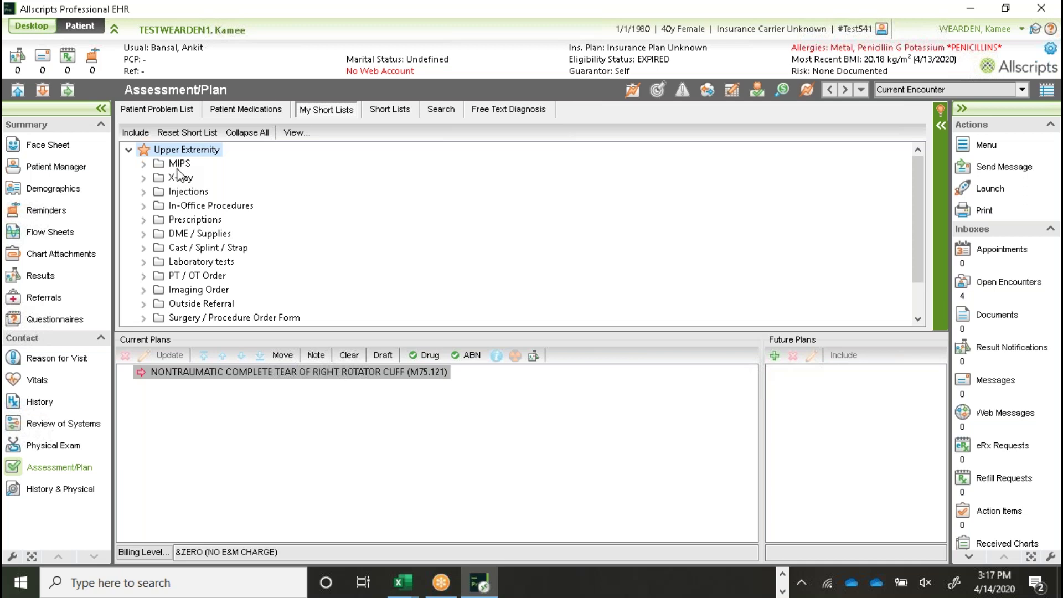
left_click(144, 178)
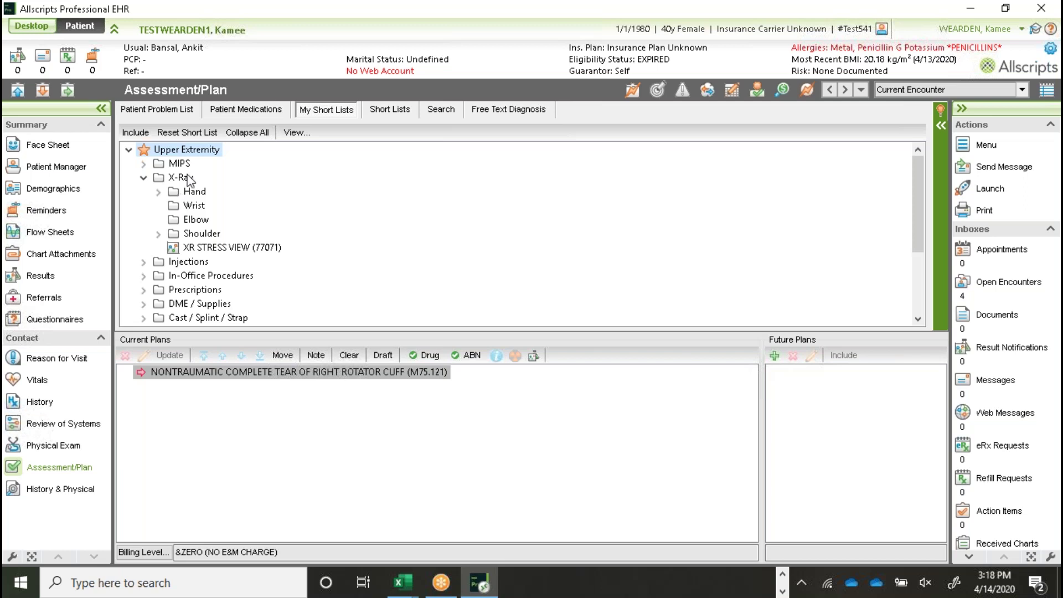
left_click(159, 233)
left_click(265, 248)
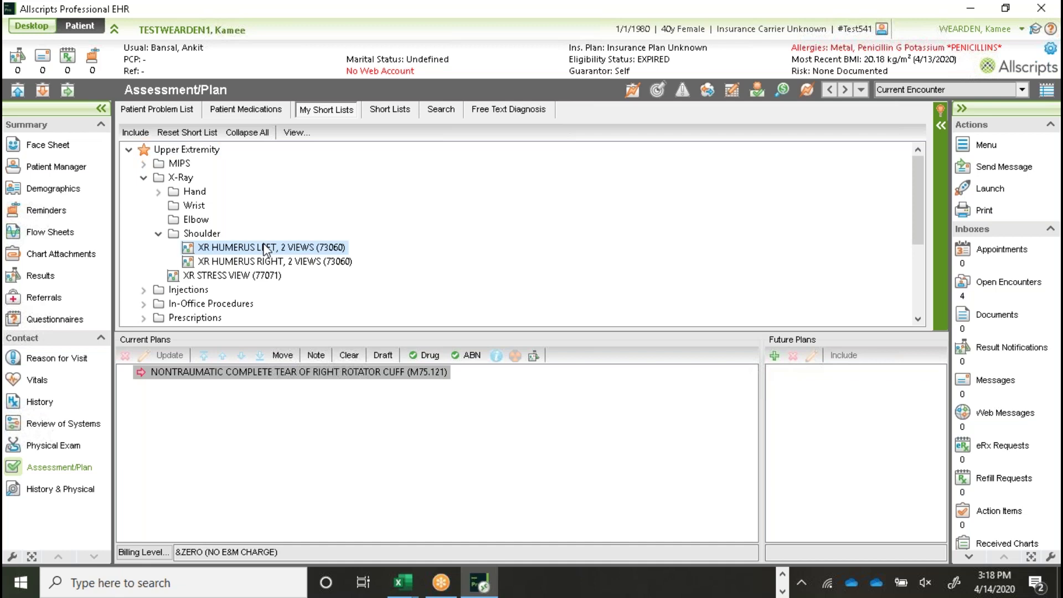
double_click(265, 249)
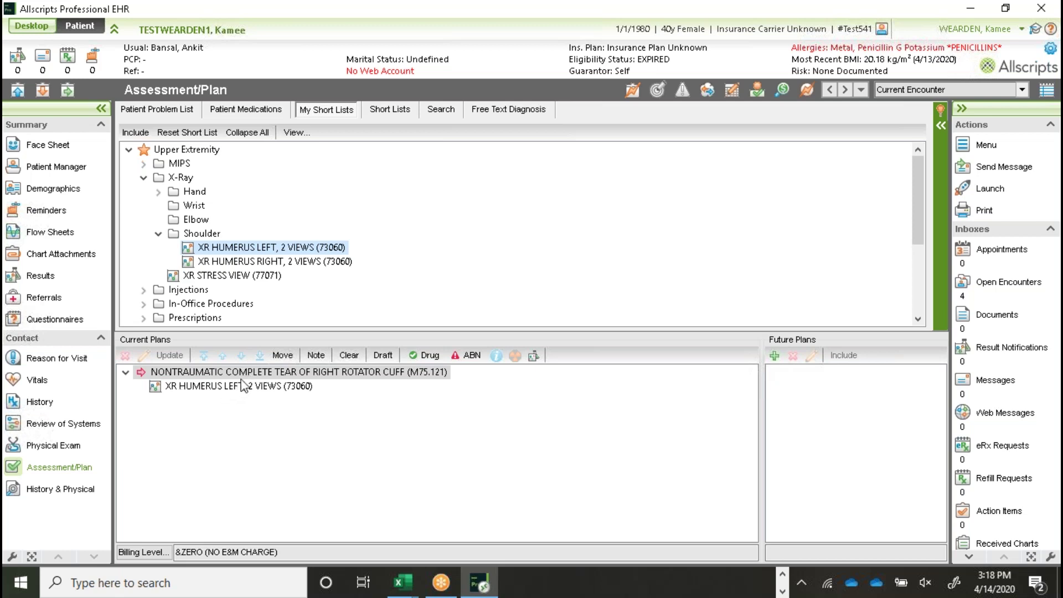
Step: Delete the left humerus X-ray and order XR HUMERUS RIGHT, 2 VIEWS (73060) instead
left_click(236, 388)
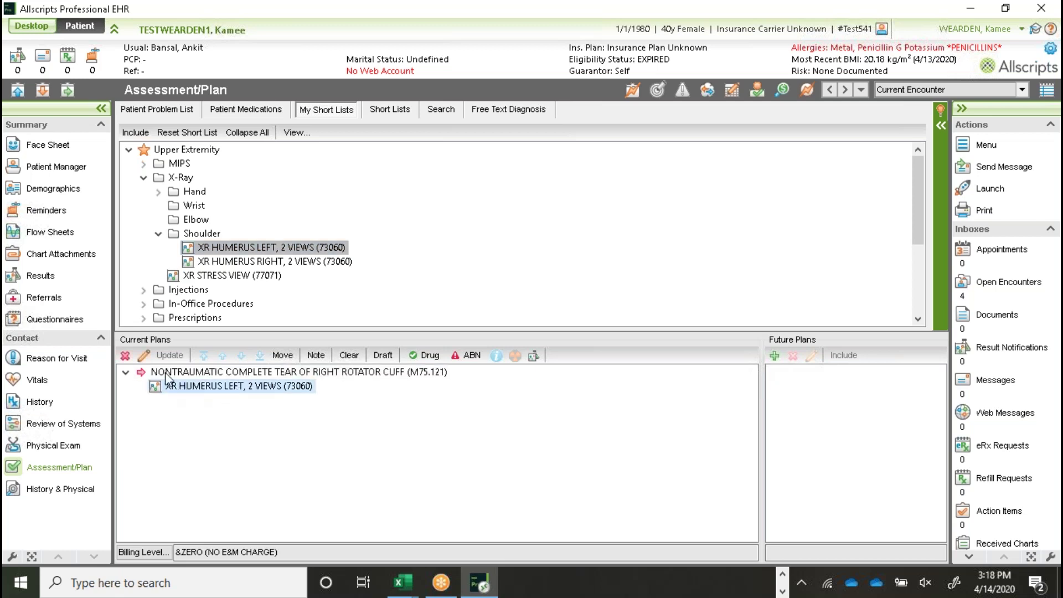
left_click(125, 354)
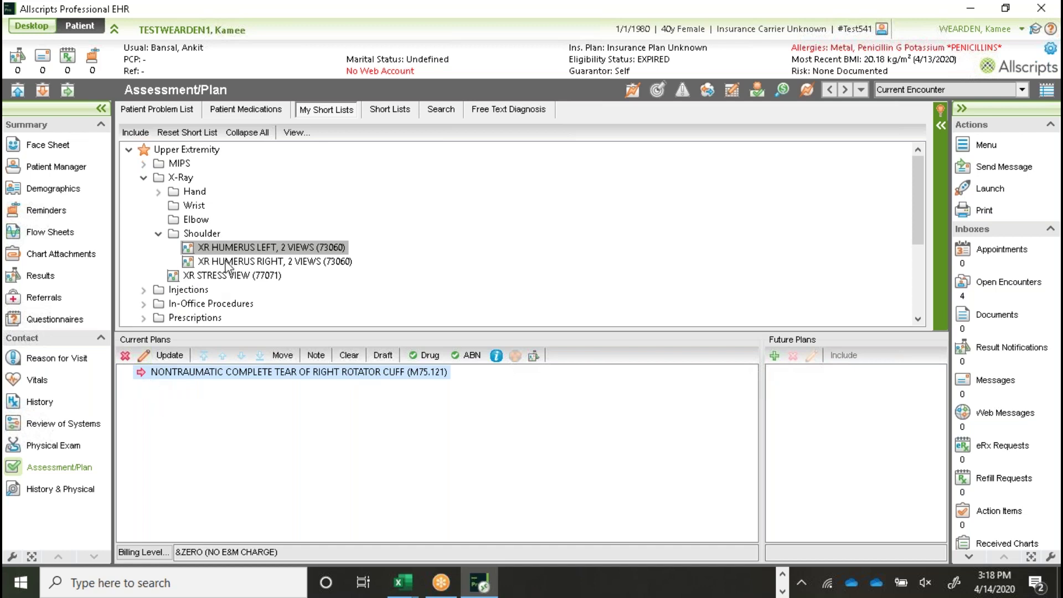
double_click(226, 262)
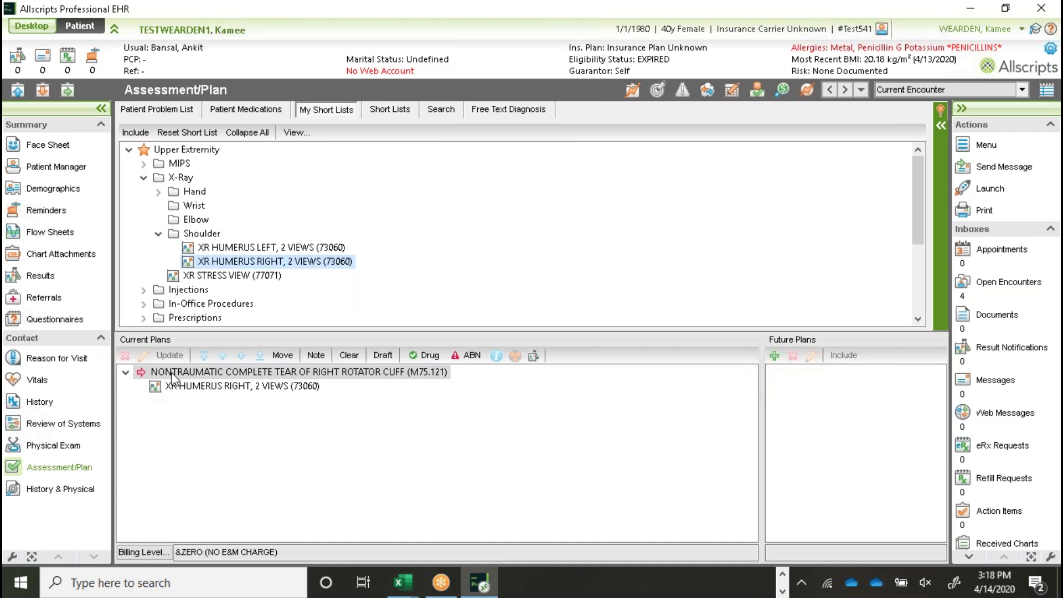
double_click(213, 386)
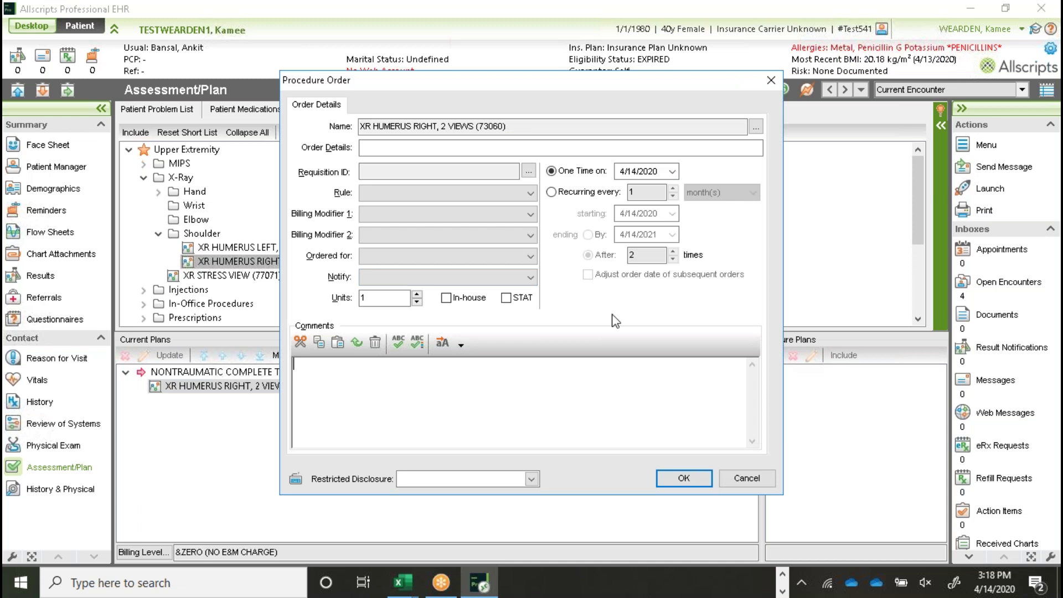
Step: Type a comment about the 240-character limit into Comments and correct its typos
type("max xharaxter of 240")
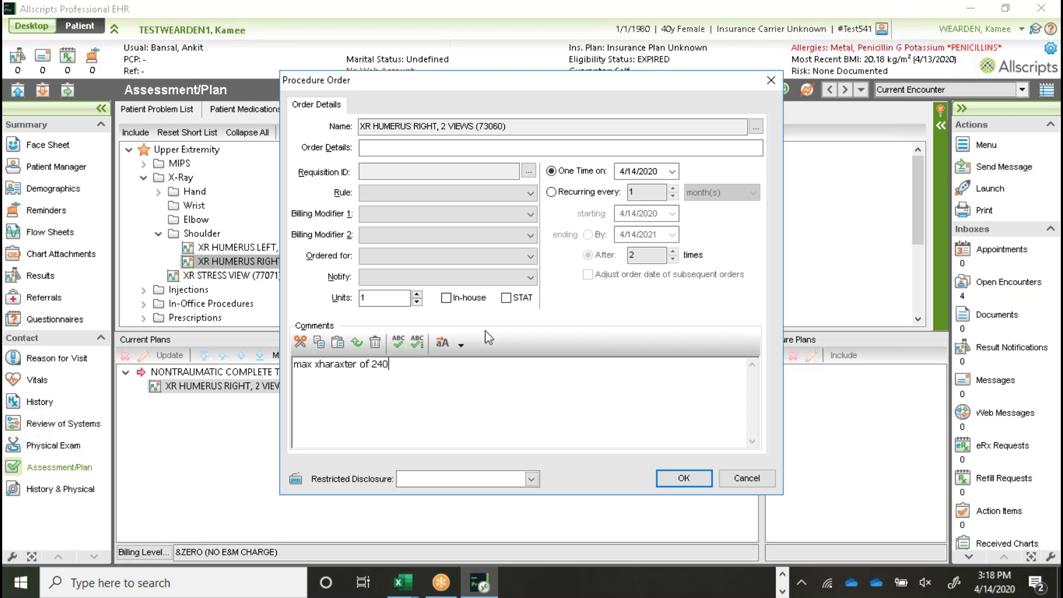
left_click(320, 364)
key("BackSpace")
type("c")
left_click(344, 364)
key("BackSpace")
type("k")
key("BackSpace")
type("x")
key("BackSpace")
type("c")
left_click(368, 361)
key("Delete")
Step: Replace the comment with the AP_XrayFindingRC auto-replace phrase and save the X-ray order
left_click(463, 346)
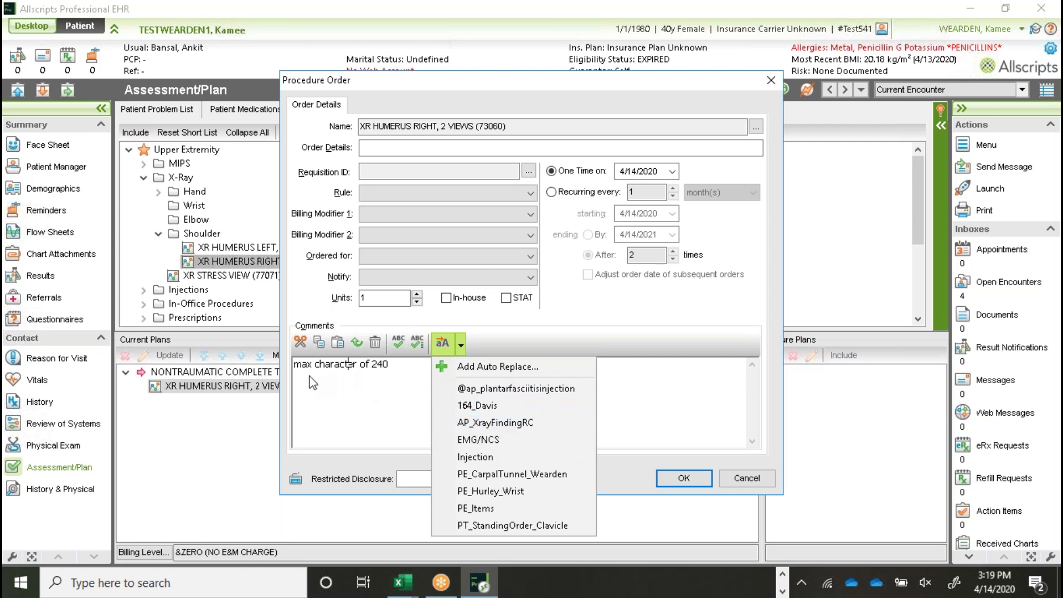
left_click(516, 423)
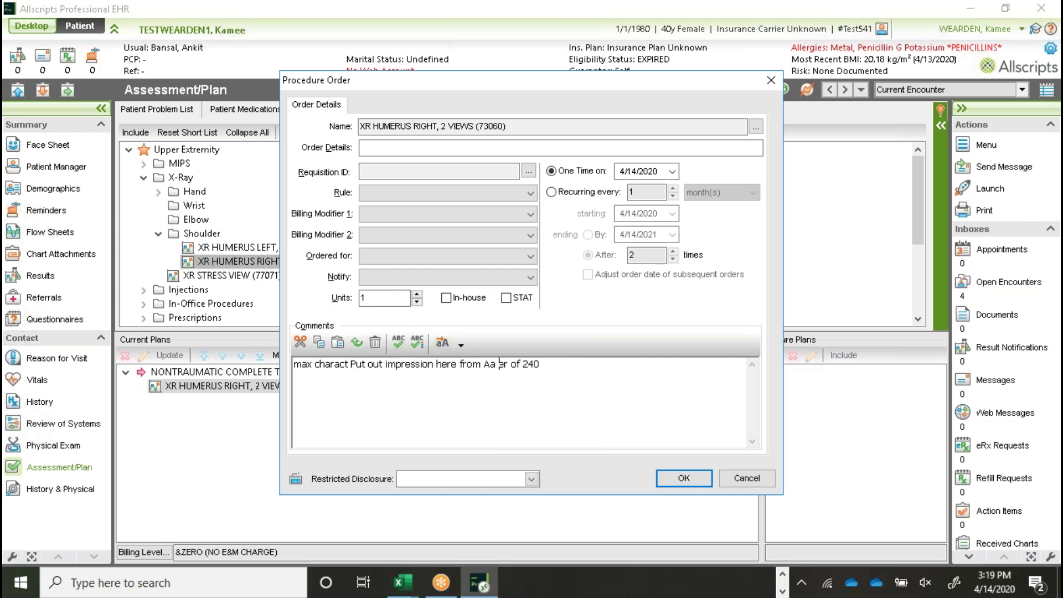
left_click_drag(556, 363, 262, 383)
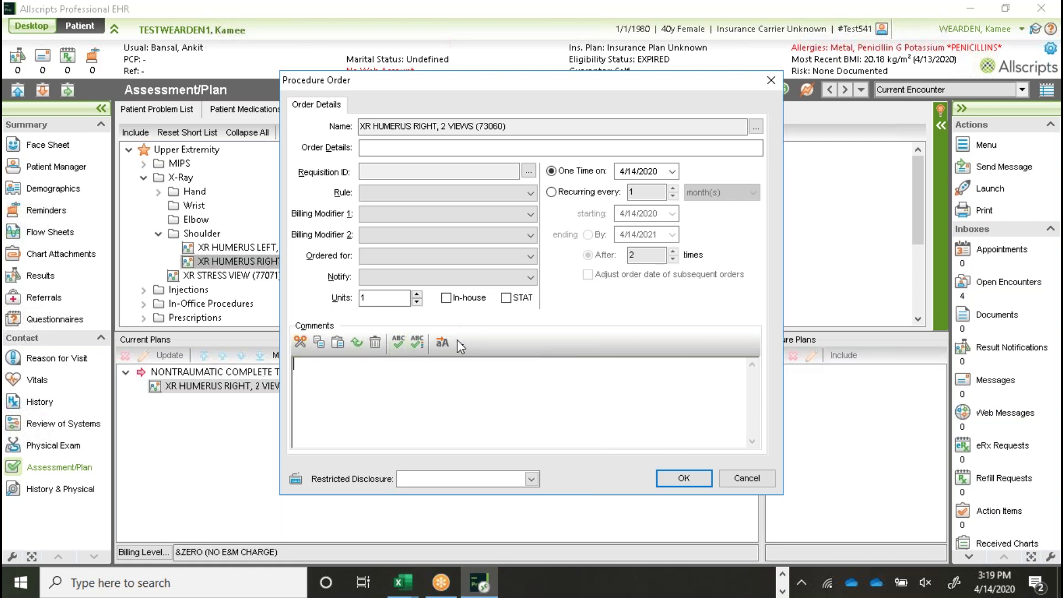
left_click(460, 345)
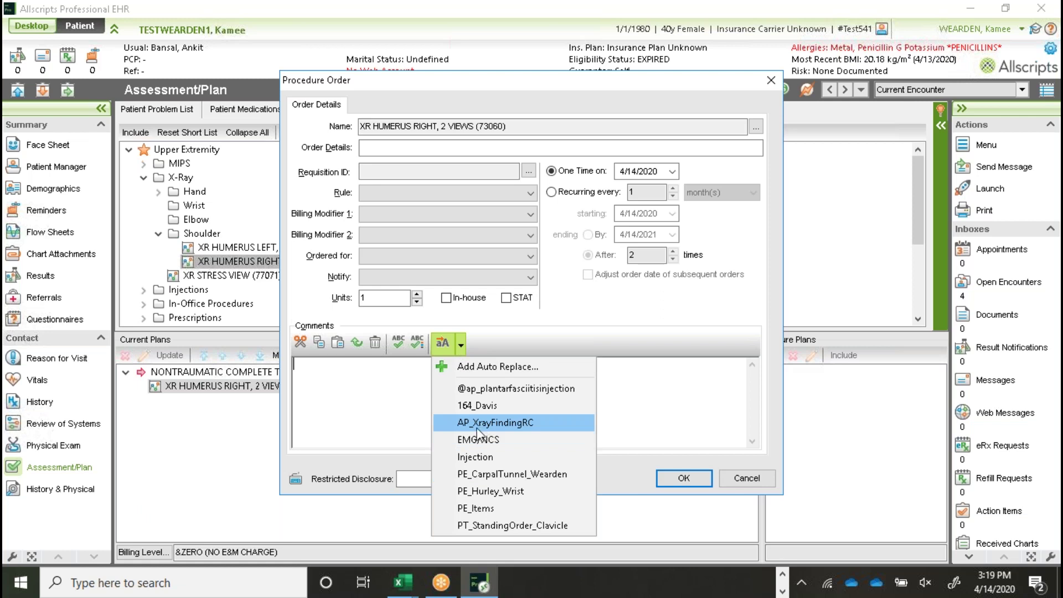
left_click(529, 423)
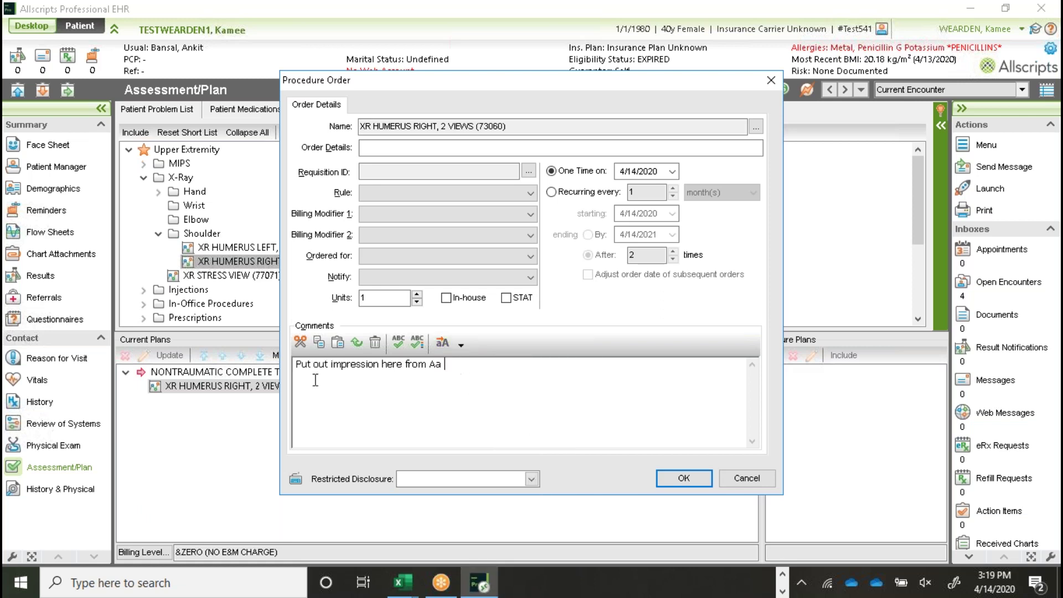
left_click(694, 482)
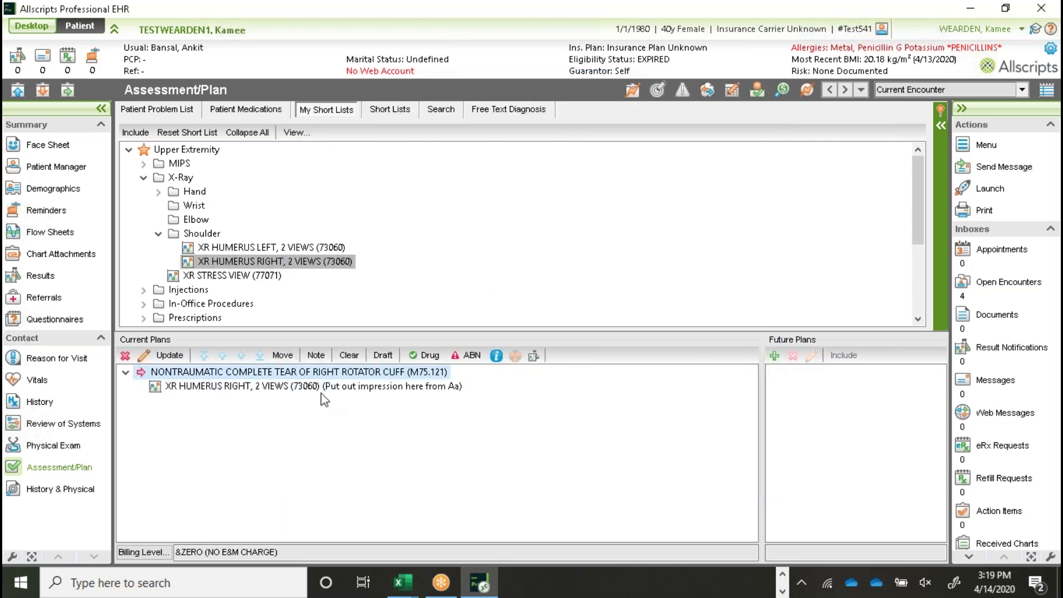
Step: Collapse the X-Ray folder and expand Injections > Injection Code in the Upper Extremity short list
left_click(331, 387)
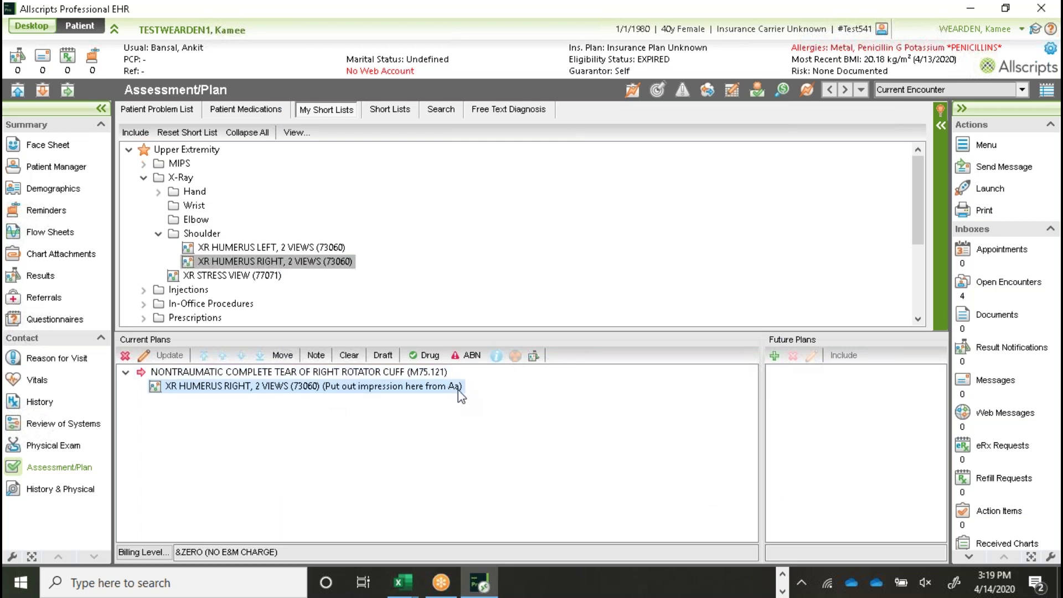
left_click(143, 178)
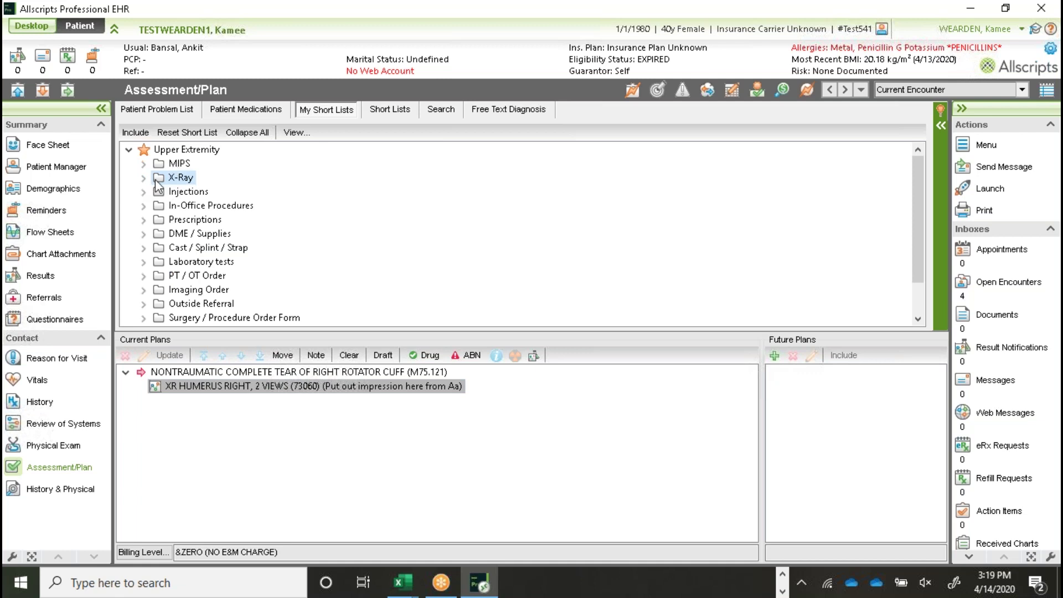
left_click(142, 193)
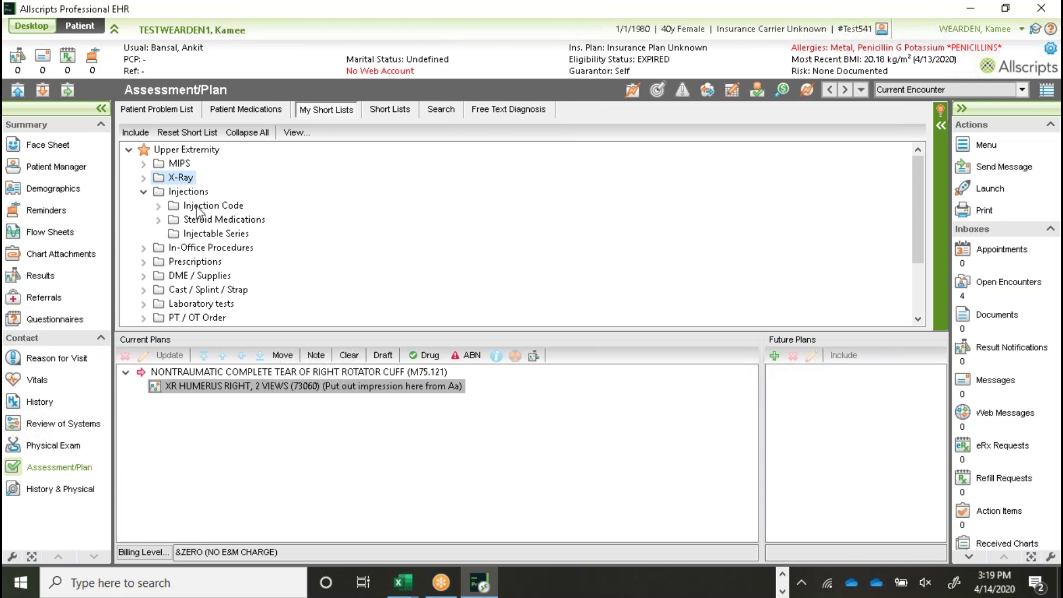
left_click(158, 206)
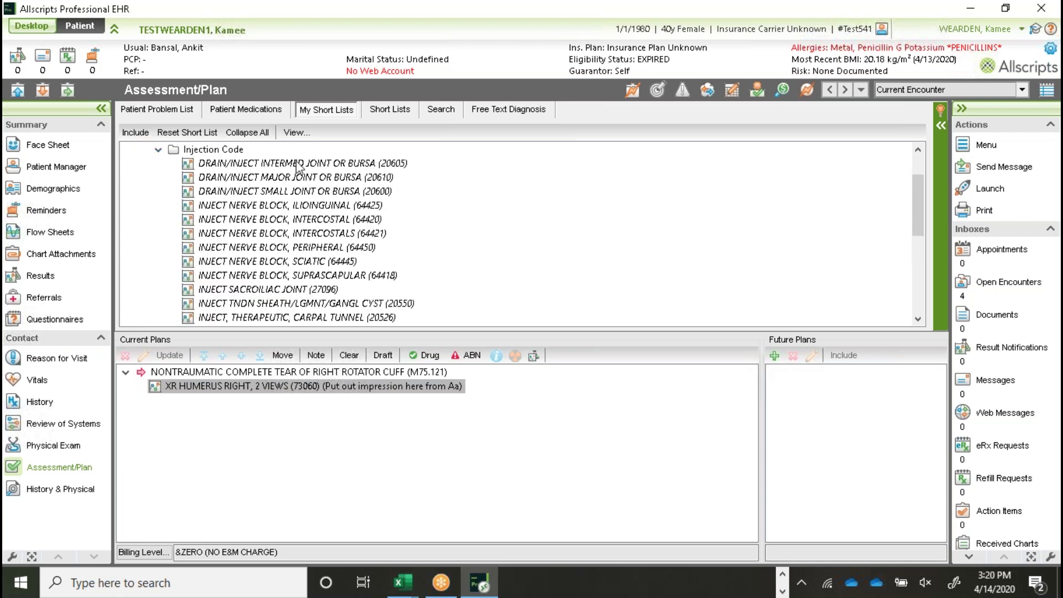
scroll(310, 259, "down", 1)
scroll(310, 259, "up", 2)
scroll(311, 255, "down", 1)
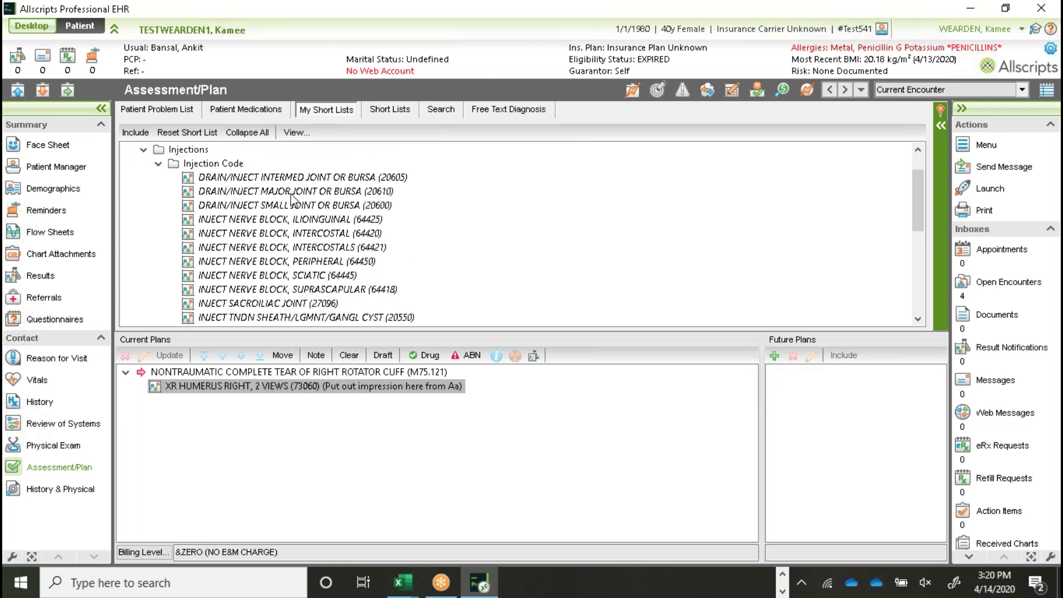
Step: Browse the major, intermediate and small joint drain/inject codes and US guided tendon sheath injection (76942)
left_click(294, 191)
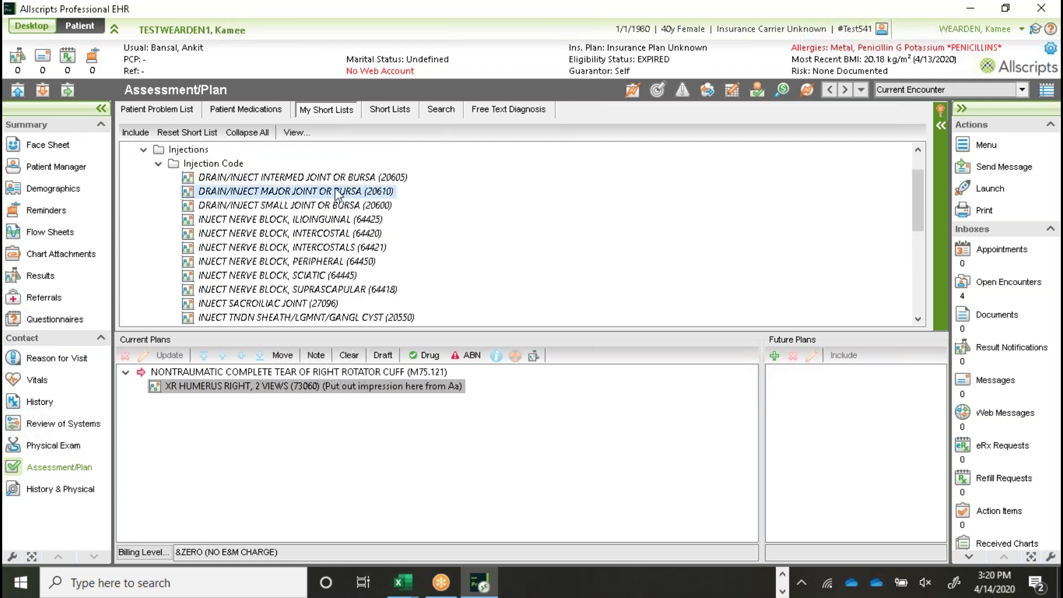
left_click(361, 177)
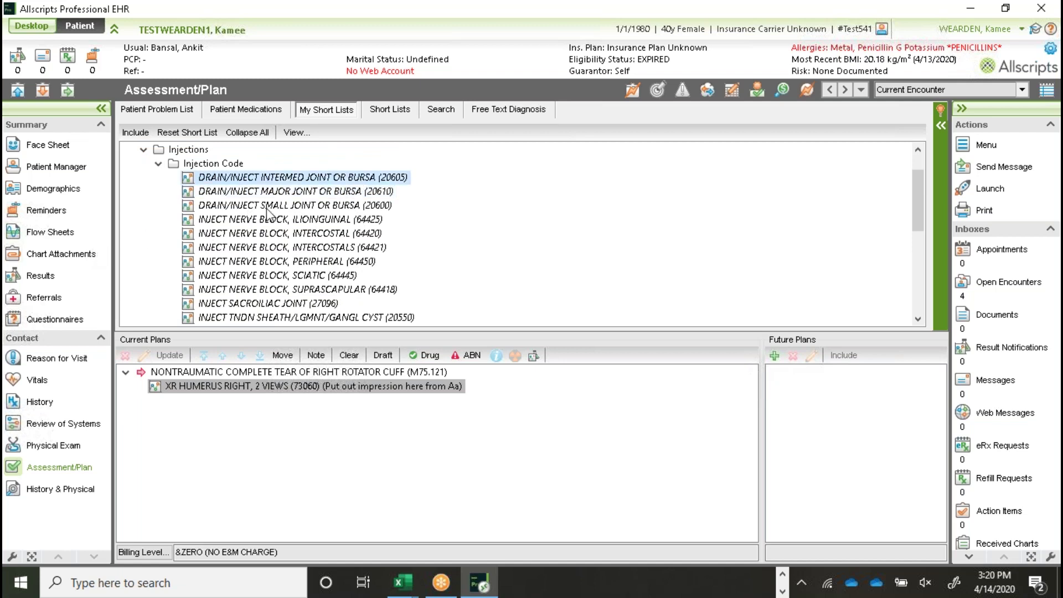
left_click(284, 207)
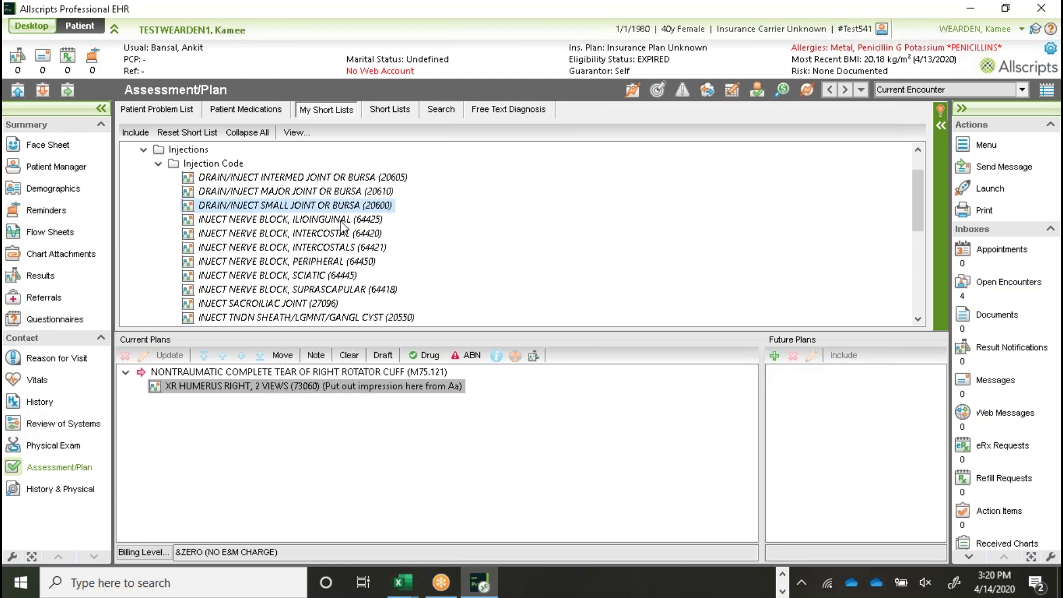
scroll(344, 229, "down", 1)
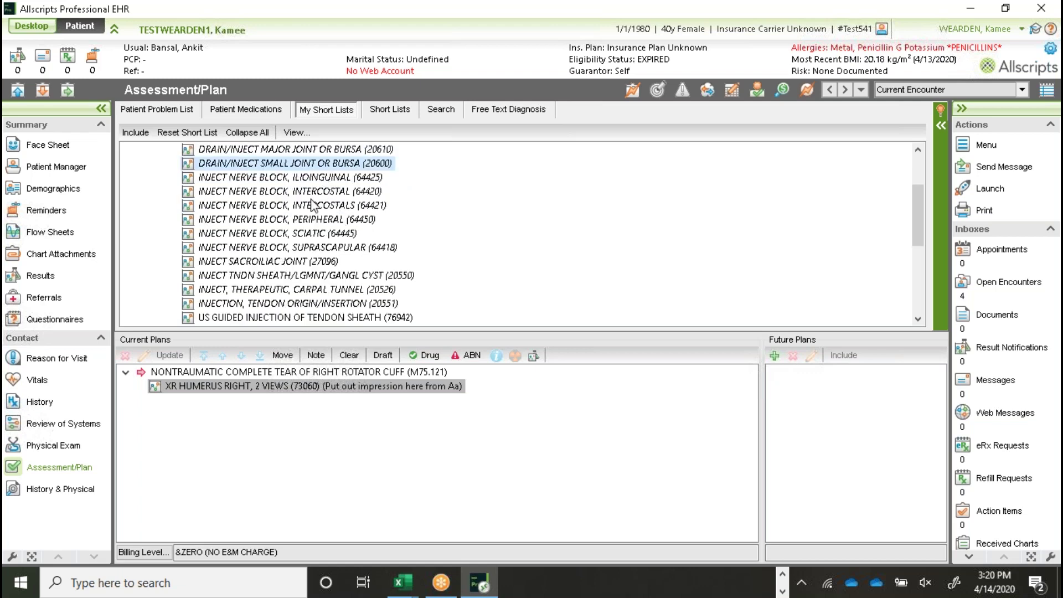
scroll(310, 206, "up", 1)
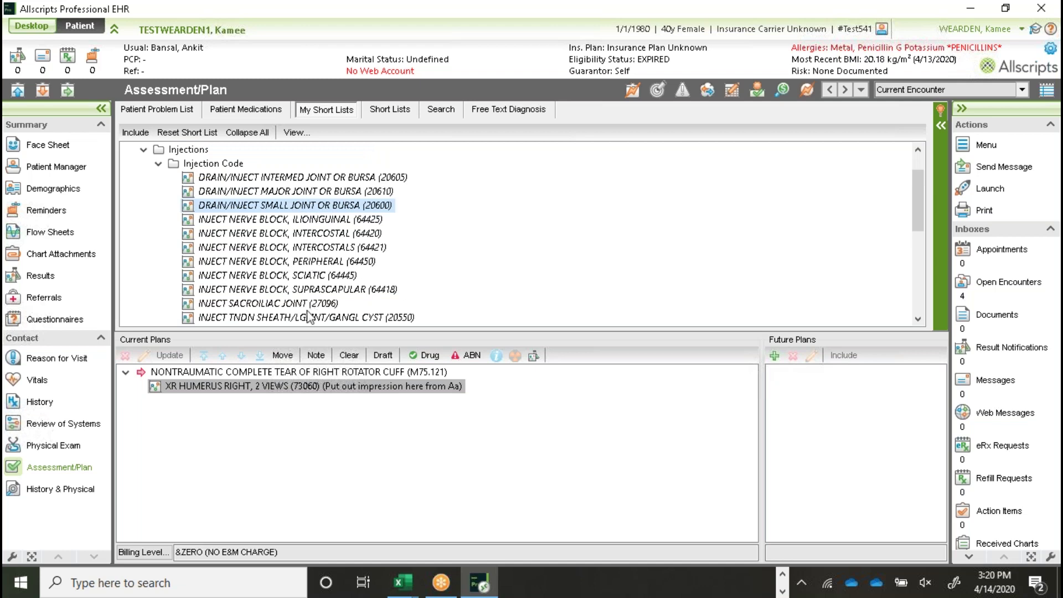
scroll(310, 318, "down", 1)
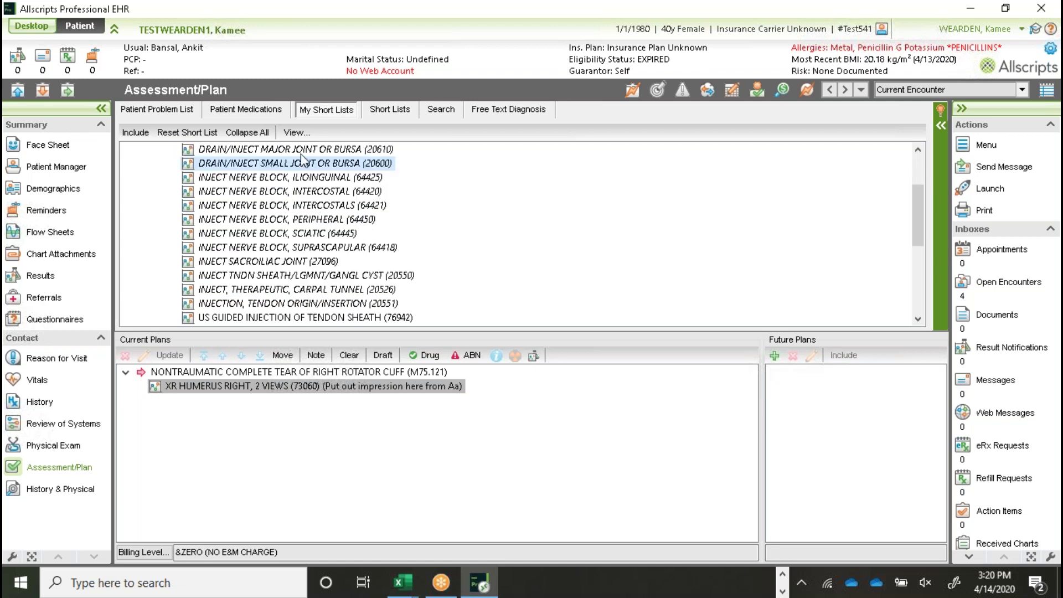
left_click(217, 320)
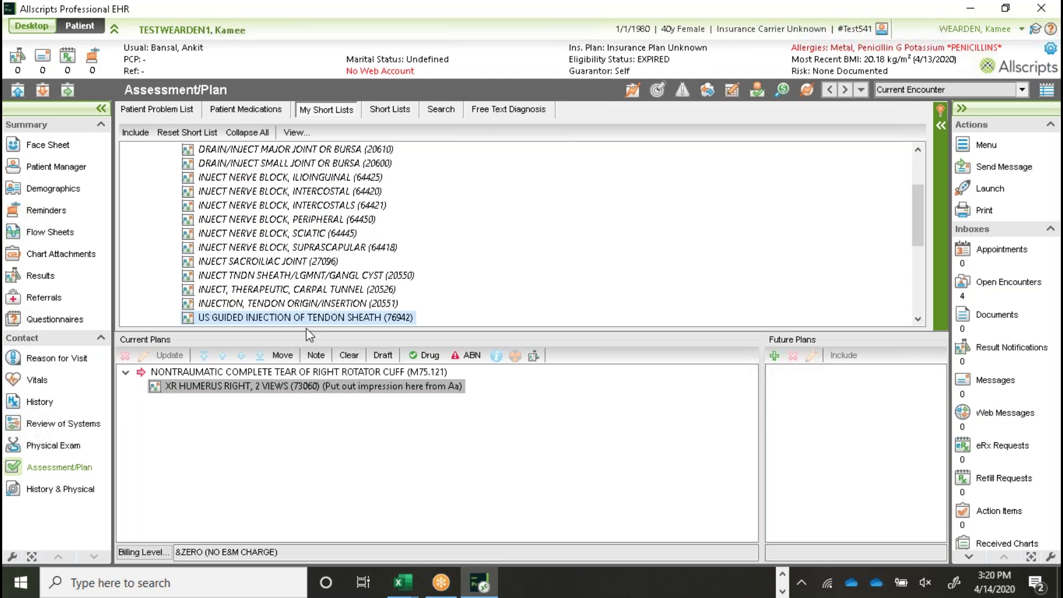
scroll(325, 276, "down", 1)
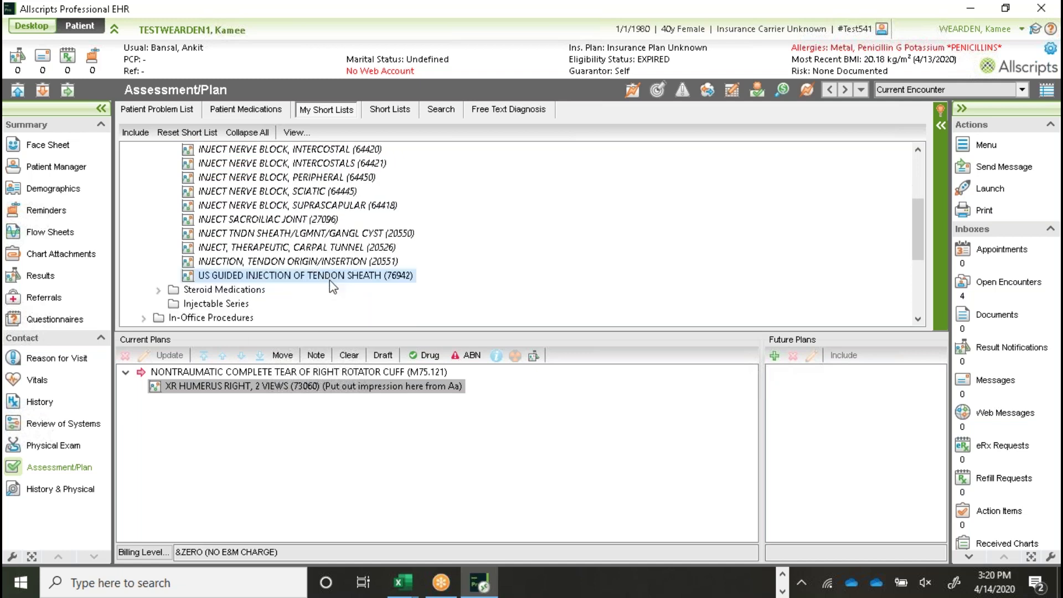
scroll(330, 280, "up", 3)
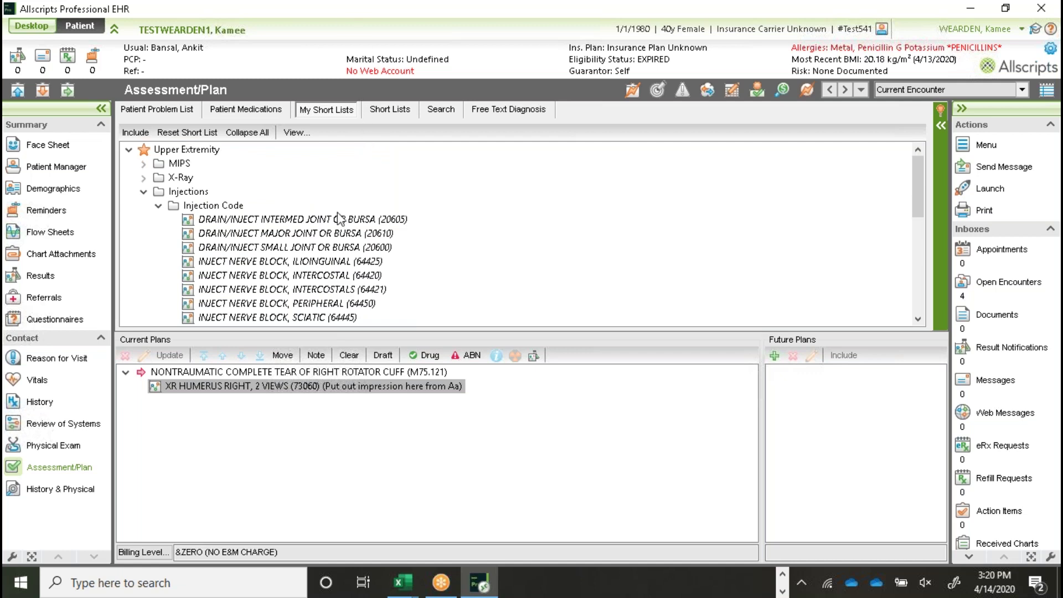
Step: Order DRAIN/INJECT MAJOR JOINT OR BURSA (20610) using the Joint Aspiration and Injection rule
left_click(310, 237)
double_click(311, 237)
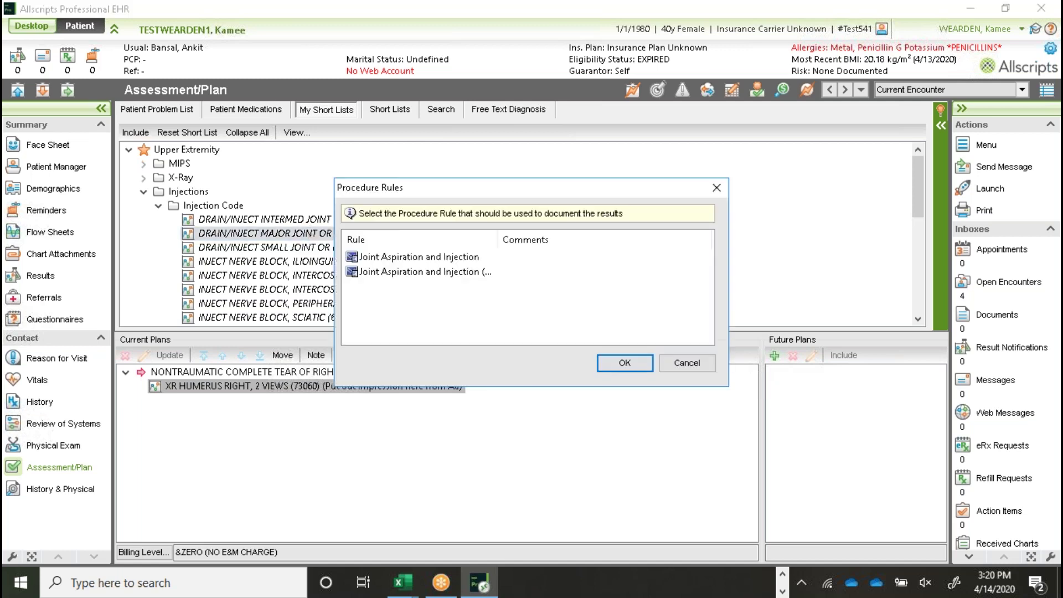
left_click(416, 259)
left_click(625, 368)
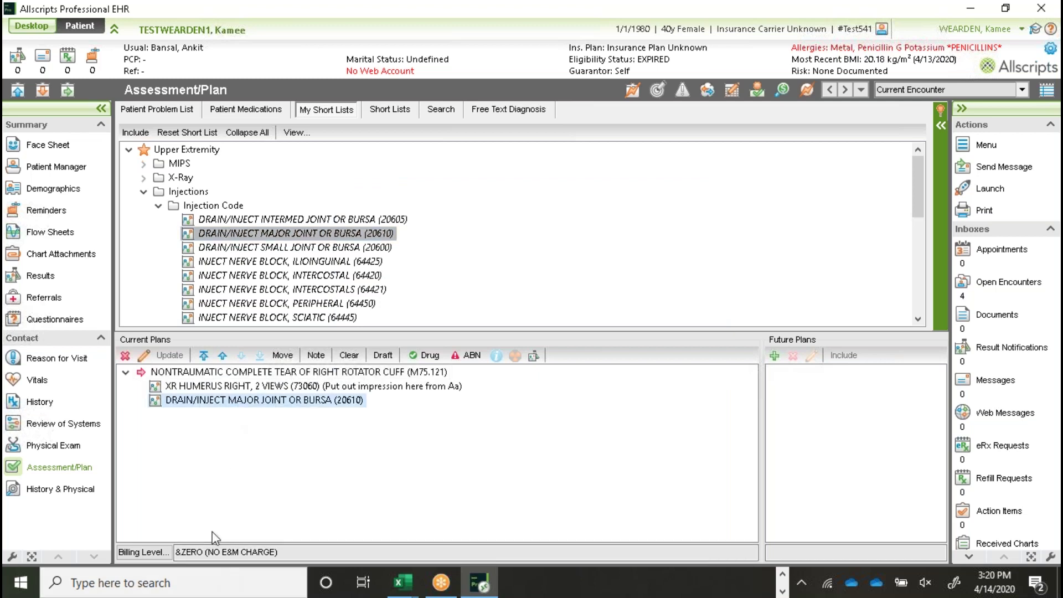
left_click(158, 206)
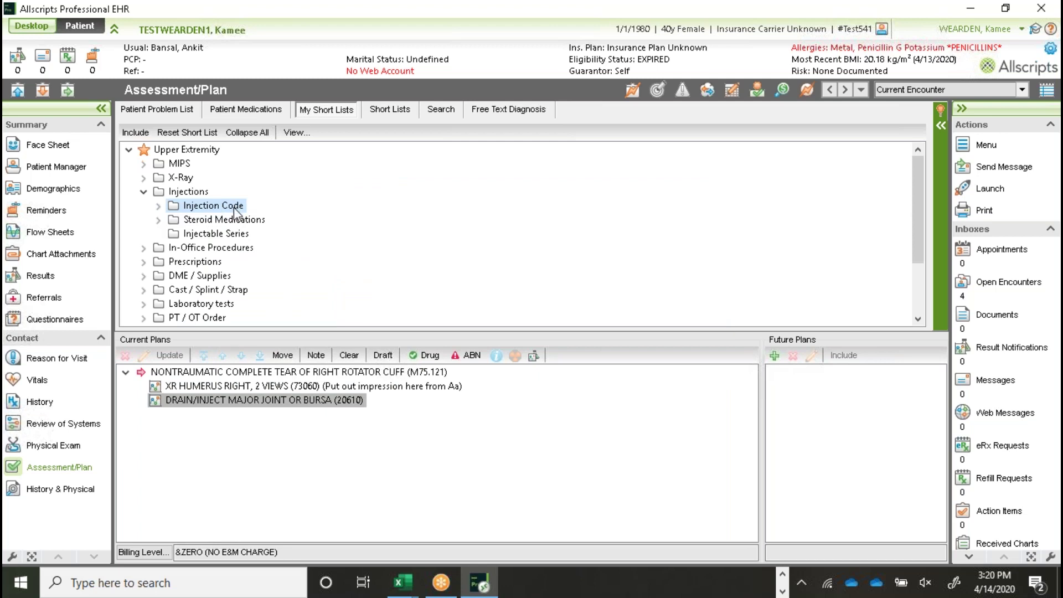
Step: From Steroid Medications, add DEXAMETHASONE SODIUM PHOSPHATE 1MG (J1100) and LIDOCAINE HCL 10 MG (J2001) to the rotator cuff plan
left_click(159, 221)
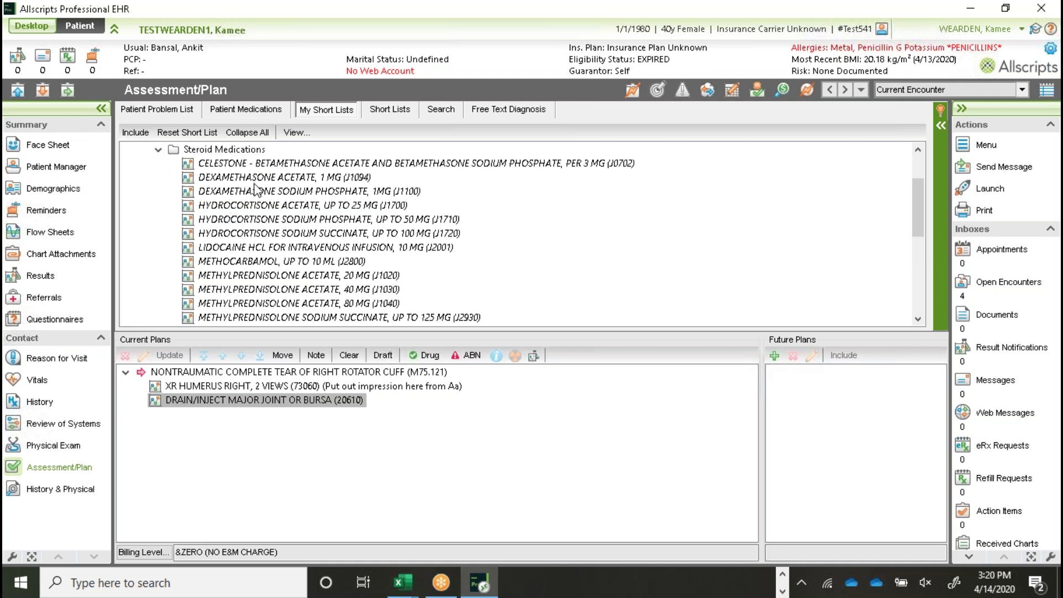
left_click(214, 192)
double_click(292, 195)
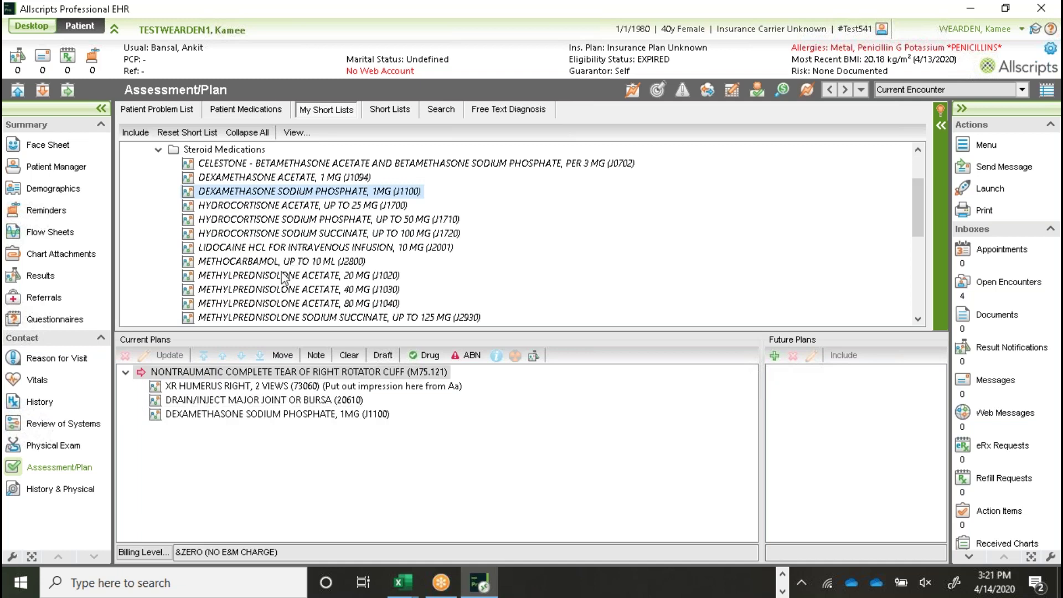
double_click(250, 248)
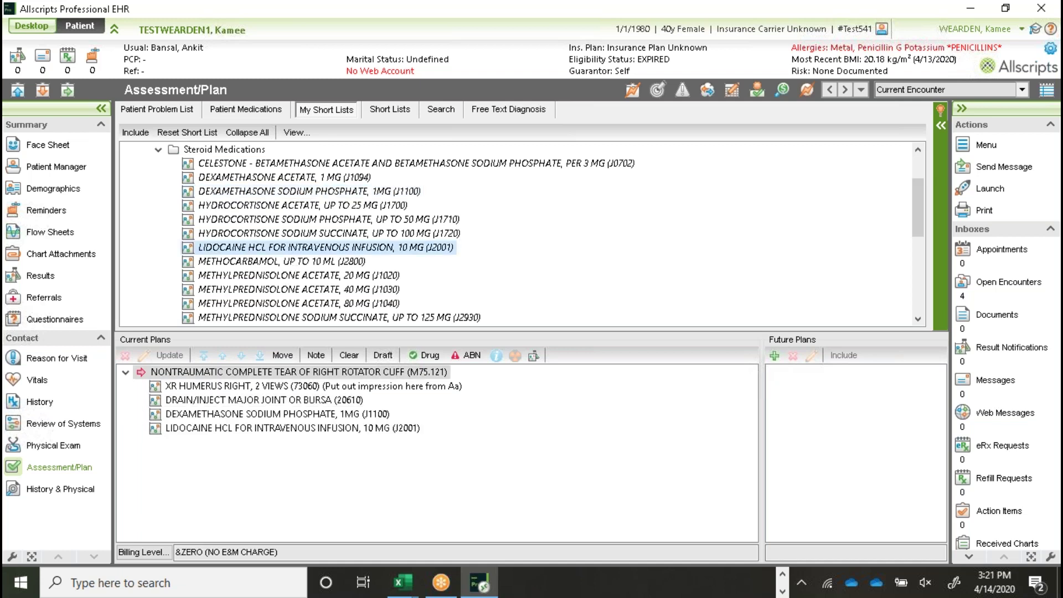
scroll(252, 252, "down", 2)
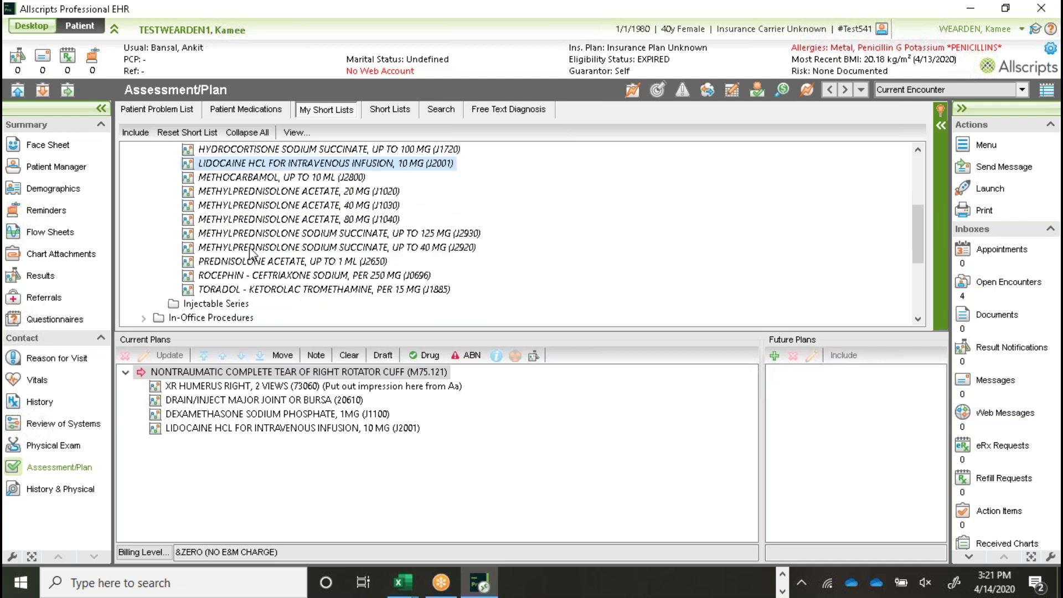
scroll(256, 294, "up", 1)
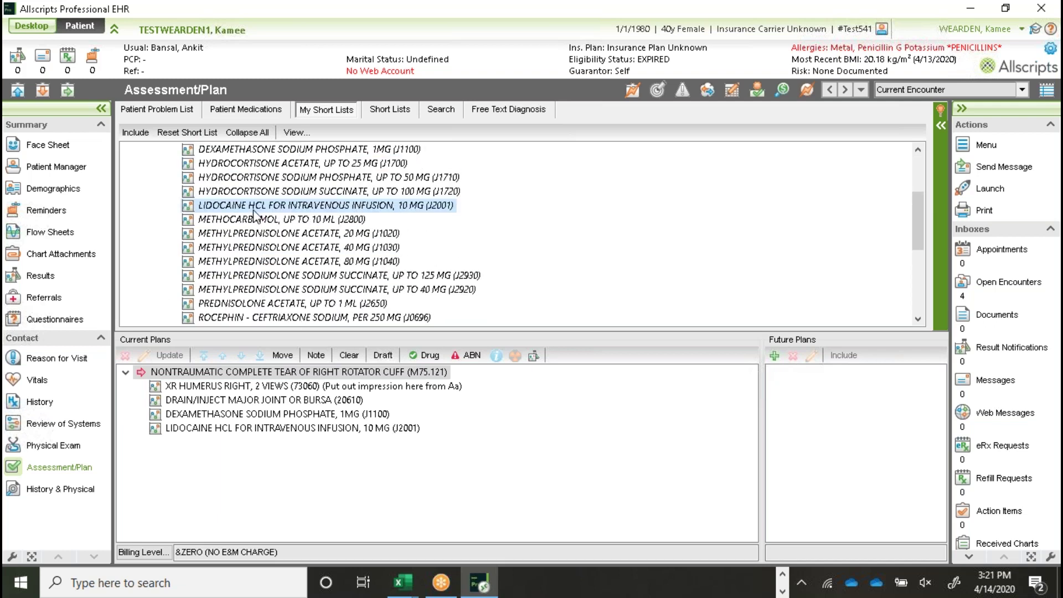
scroll(257, 238, "down", 1)
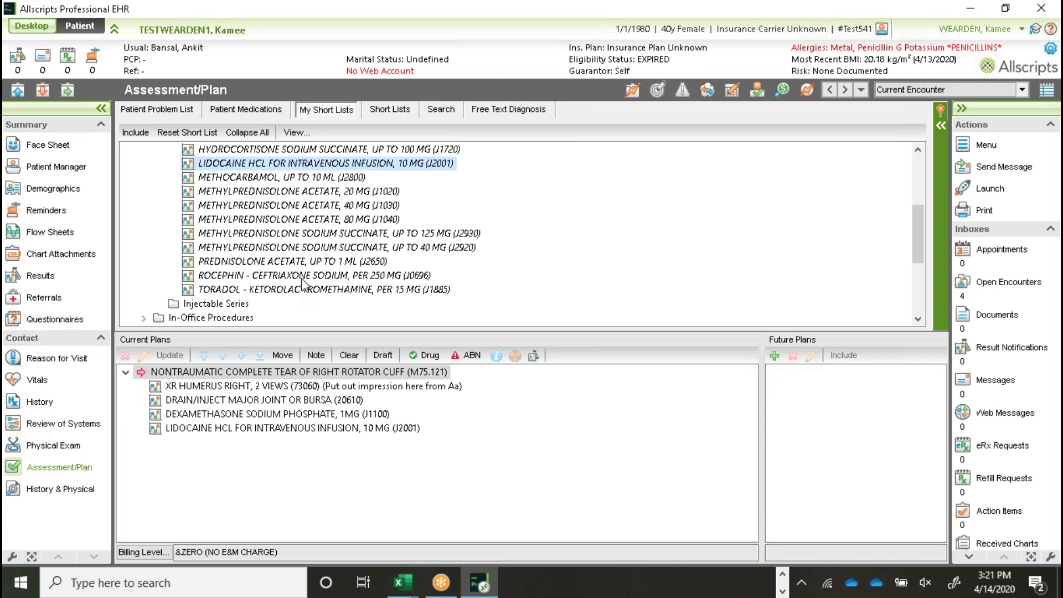
scroll(303, 285, "up", 2)
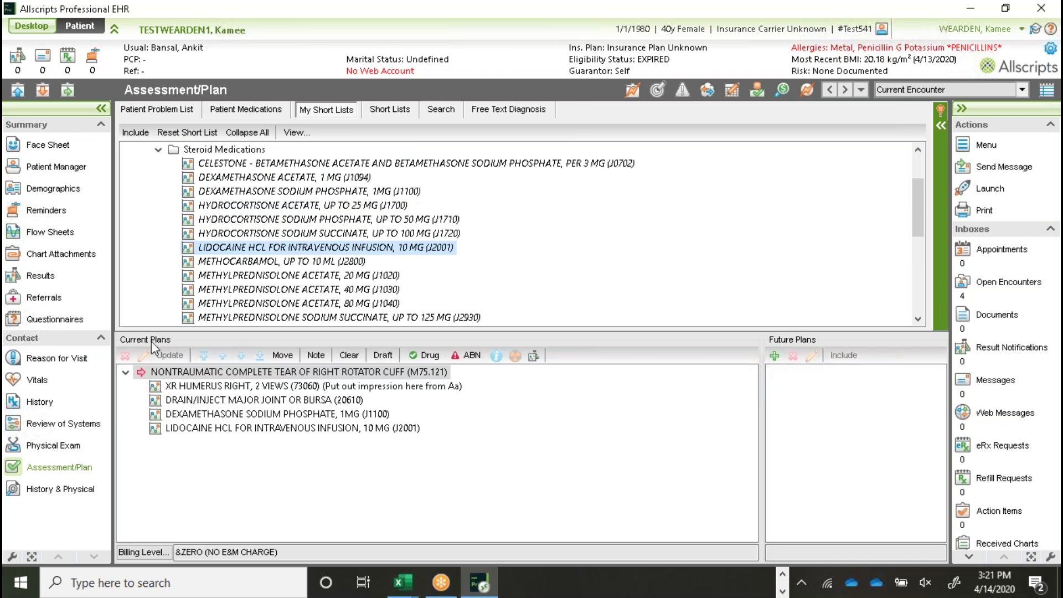
Step: Set the DEXAMETHASONE (J1100) order to 2 units
double_click(197, 419)
left_click(364, 320)
left_click(417, 314)
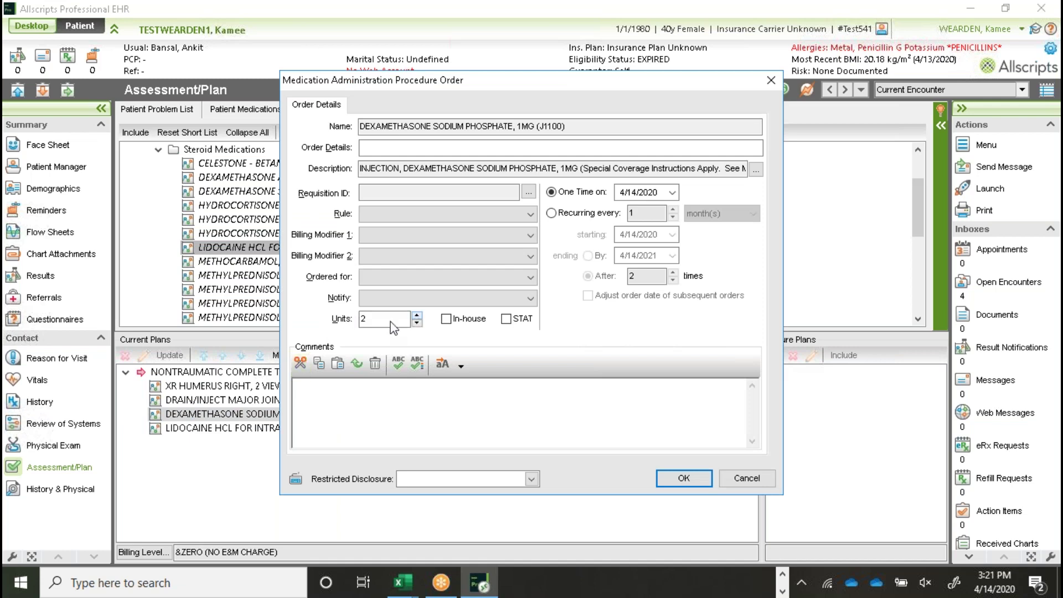
left_click(682, 478)
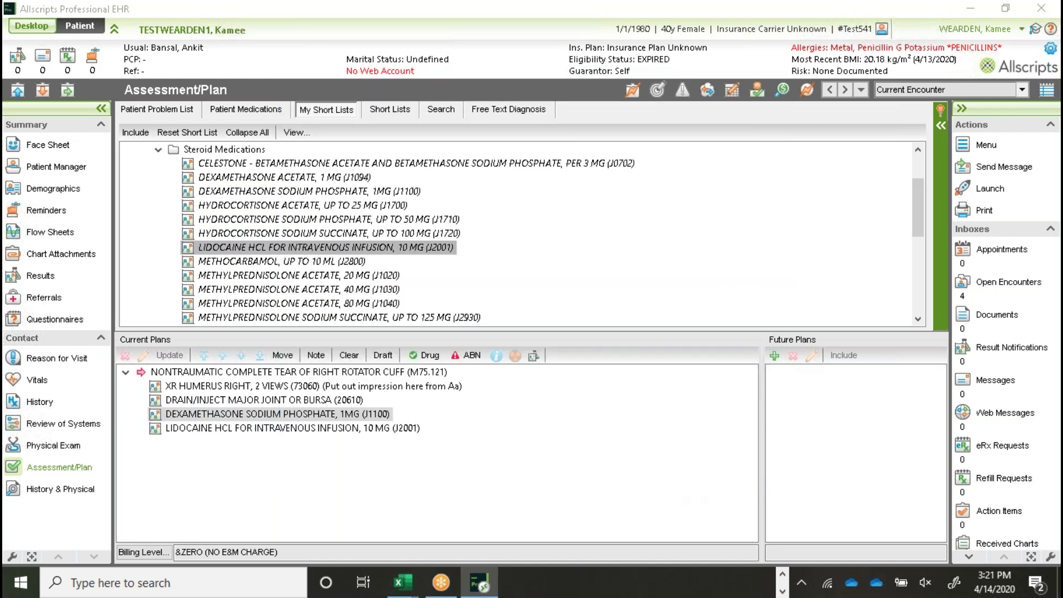
left_click(416, 416)
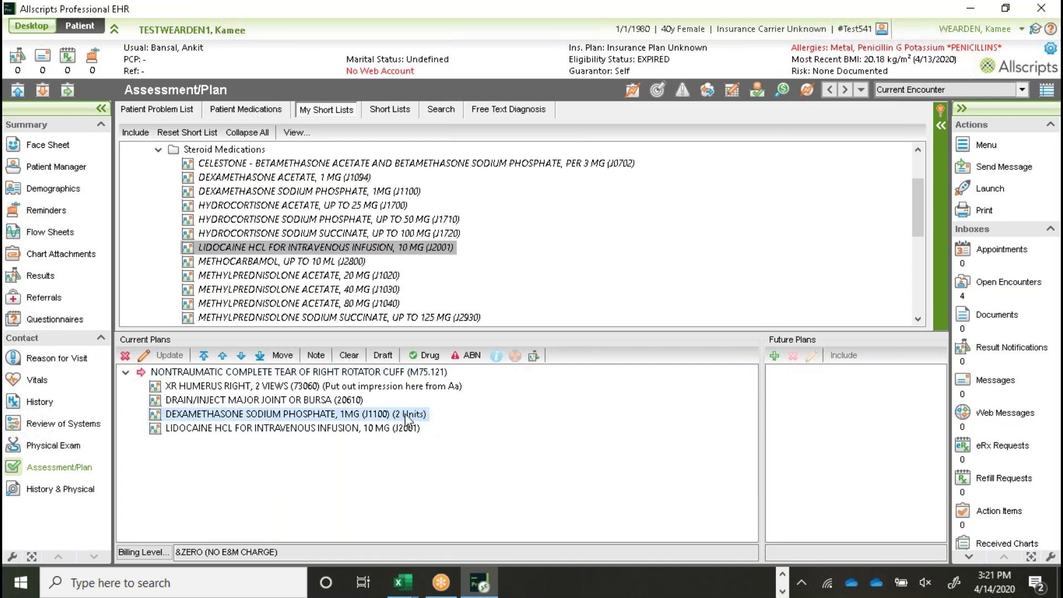
Step: Set the LIDOCAINE (J2001) order to 2 units and collapse the Steroid Medications folder
left_click(206, 431)
double_click(207, 431)
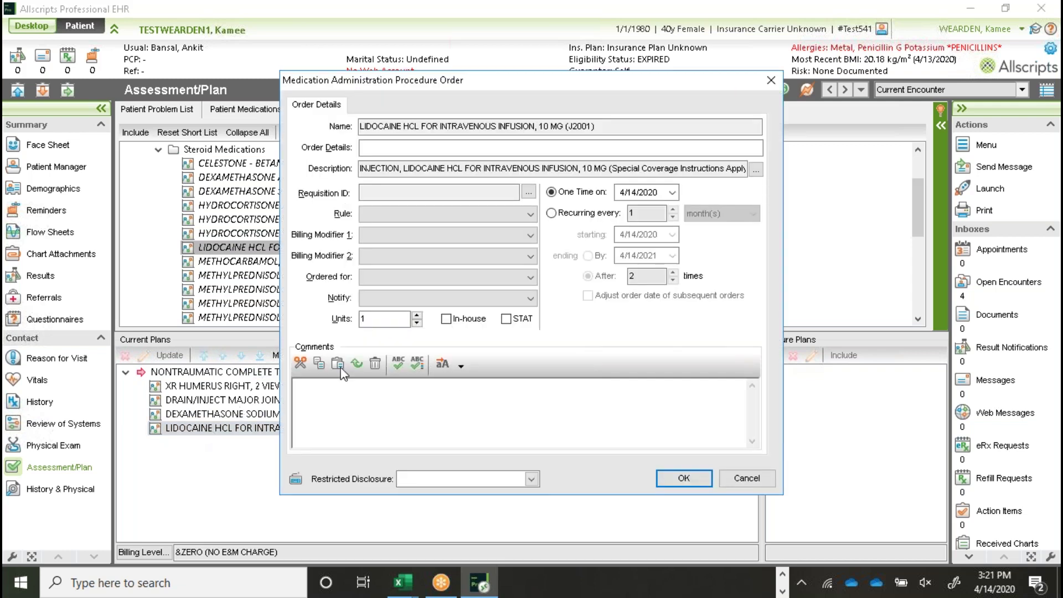
left_click(417, 316)
left_click(693, 478)
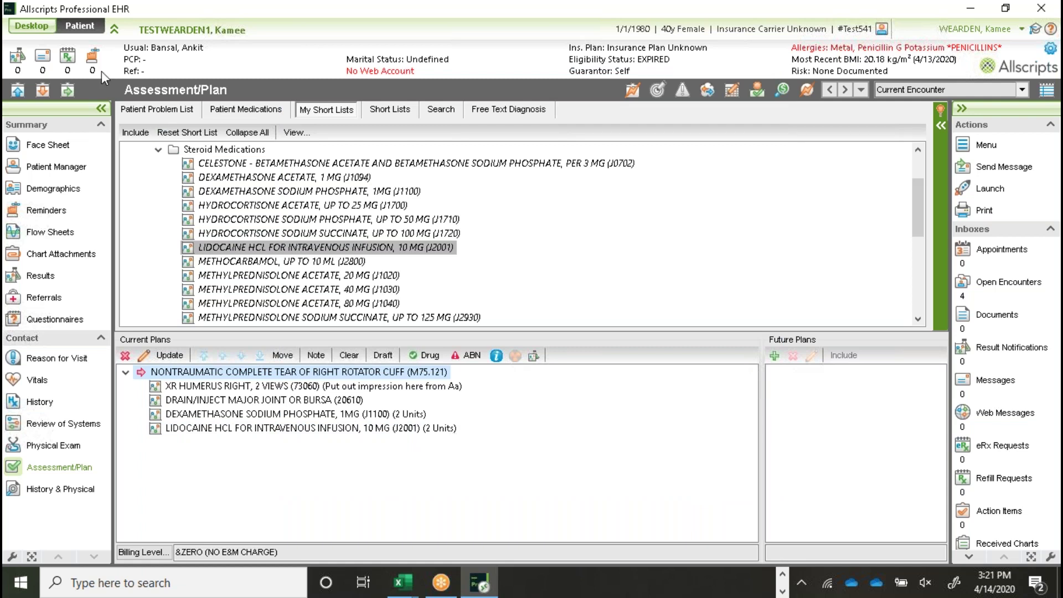
left_click(158, 150)
left_click(210, 165)
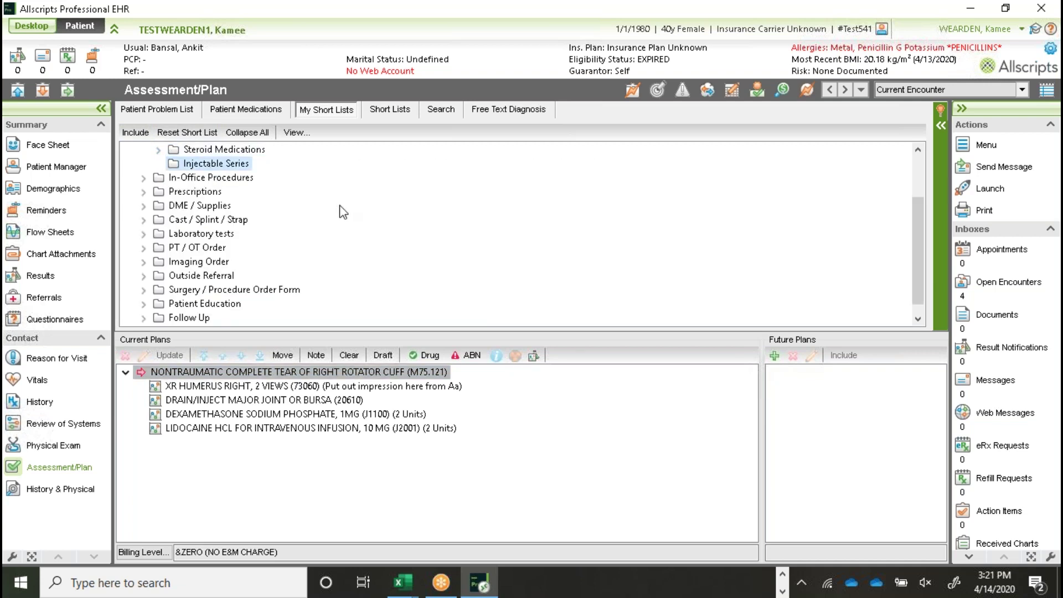
scroll(262, 234, "up", 1)
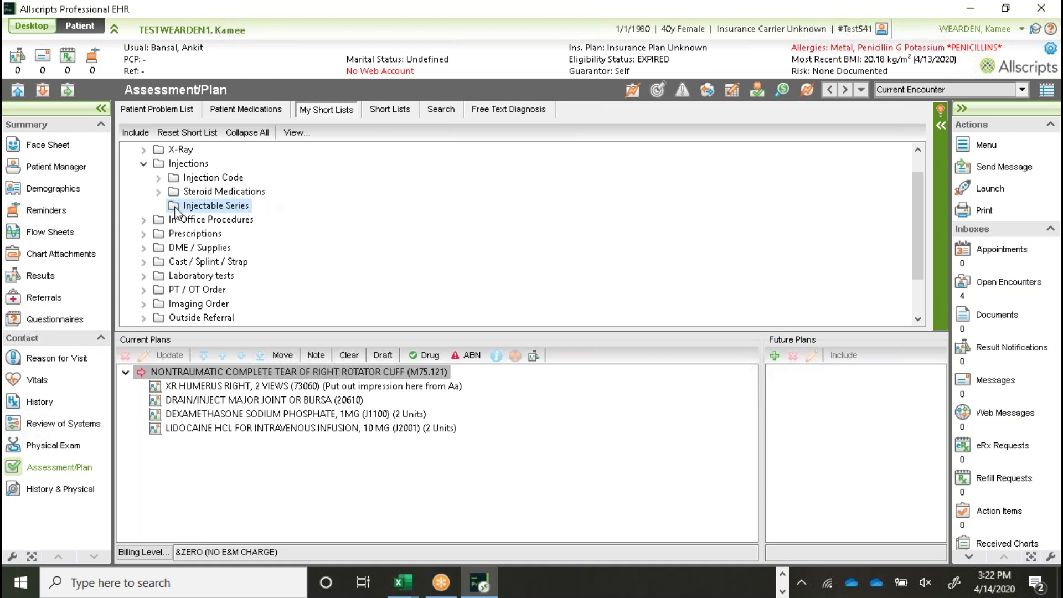
Step: Under In-Office Procedures, browse the Arthroscopy / EMG & NCS and Biopsy procedure folders
left_click(143, 164)
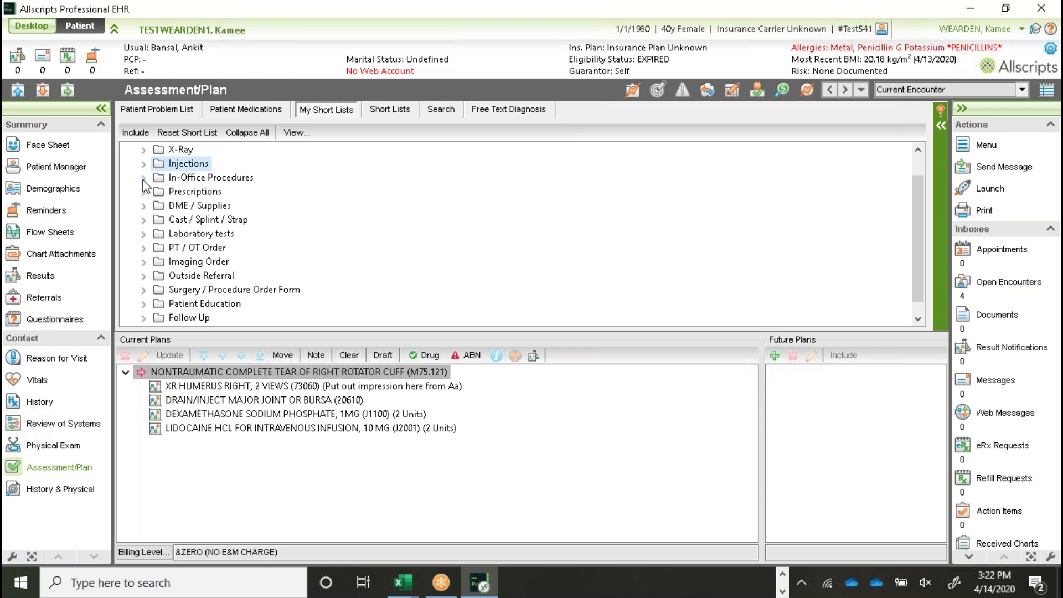
left_click(144, 177)
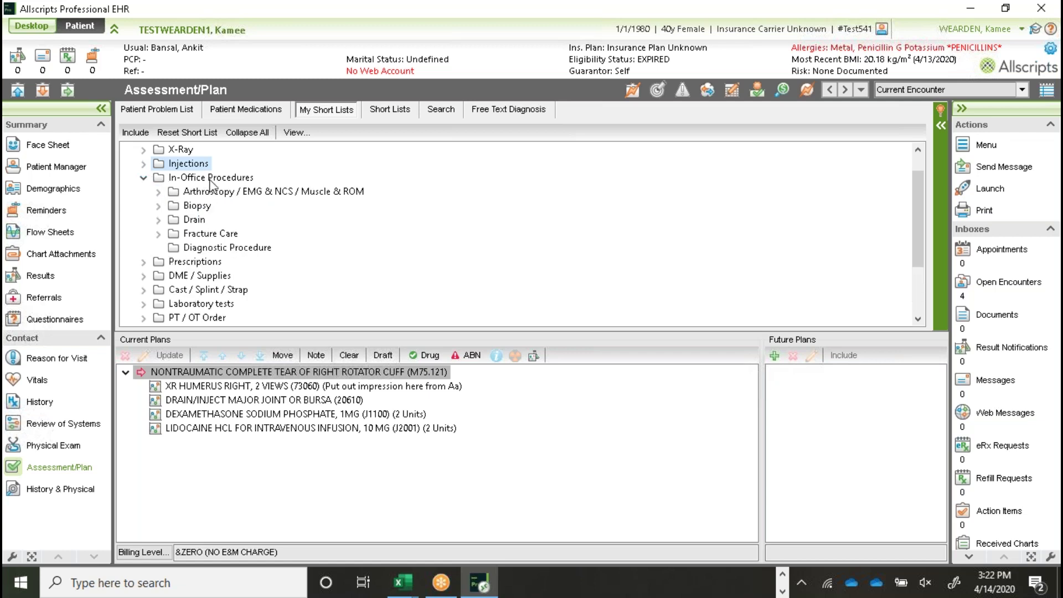
left_click(159, 191)
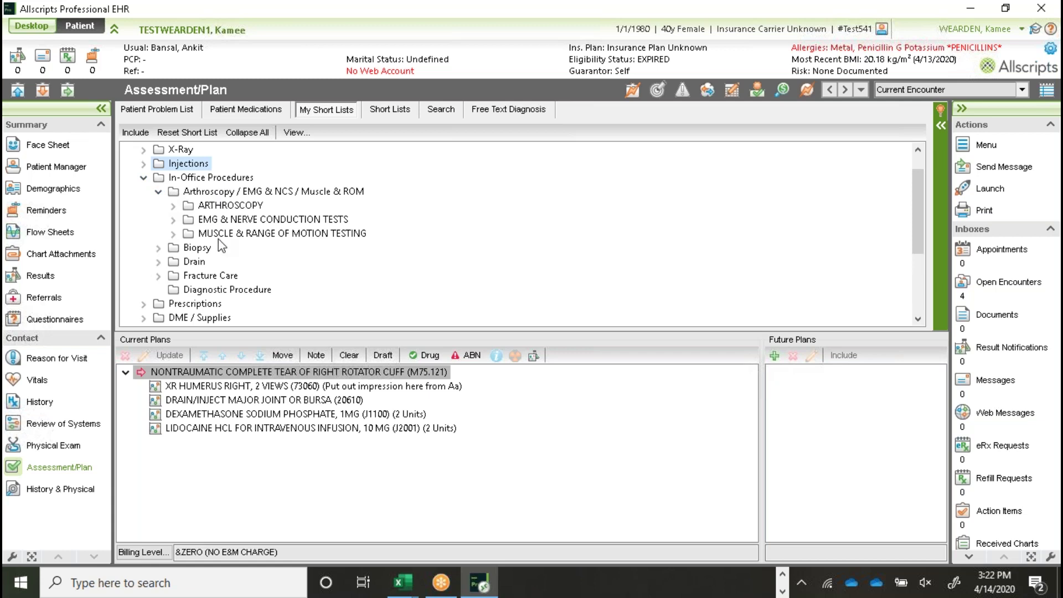
left_click(173, 220)
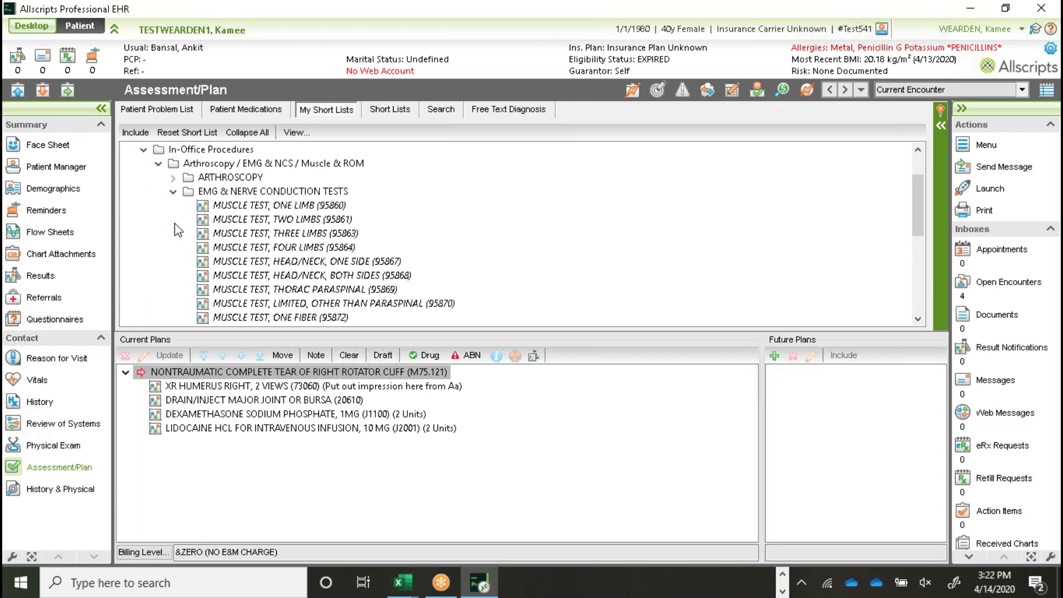
left_click(174, 192)
left_click(159, 164)
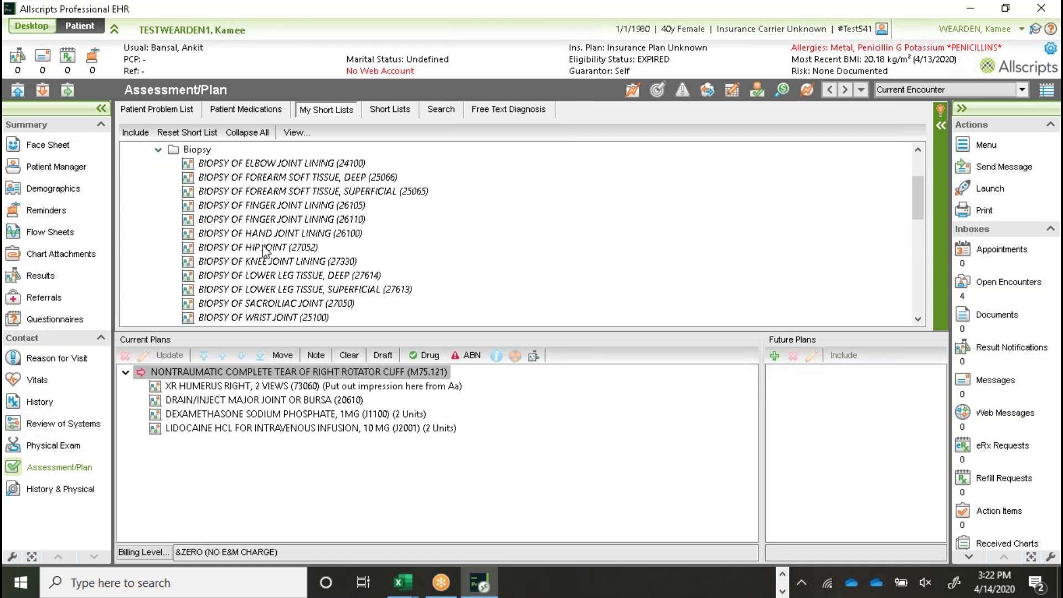
scroll(270, 306, "down", 2)
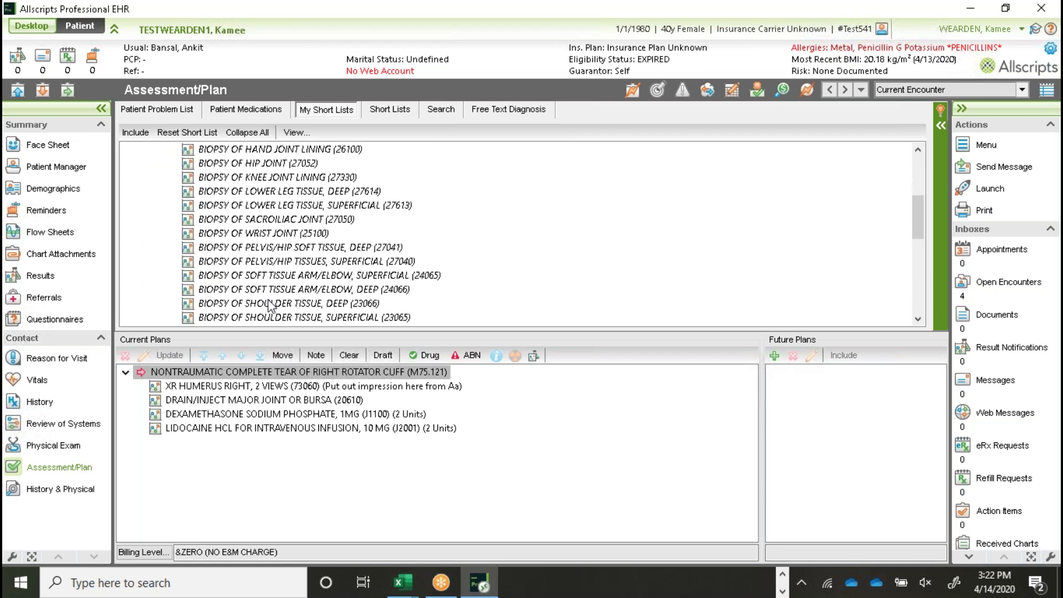
scroll(269, 306, "up", 5)
left_click(159, 234)
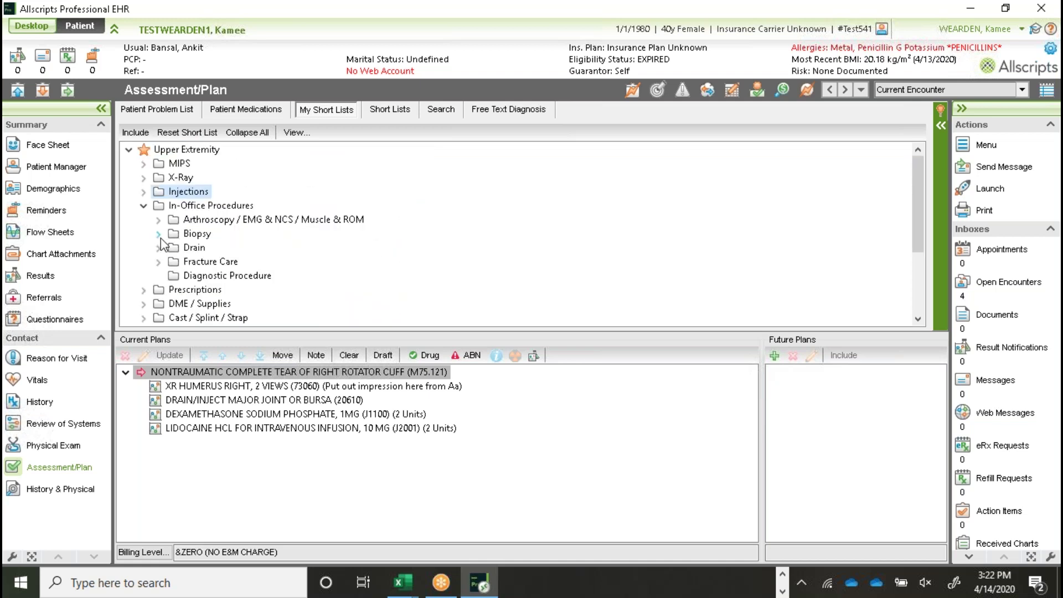
Step: Look through the Drain procedures, then list Fracture Care's Shoulder / Clavicle / Scapula procedures
left_click(159, 248)
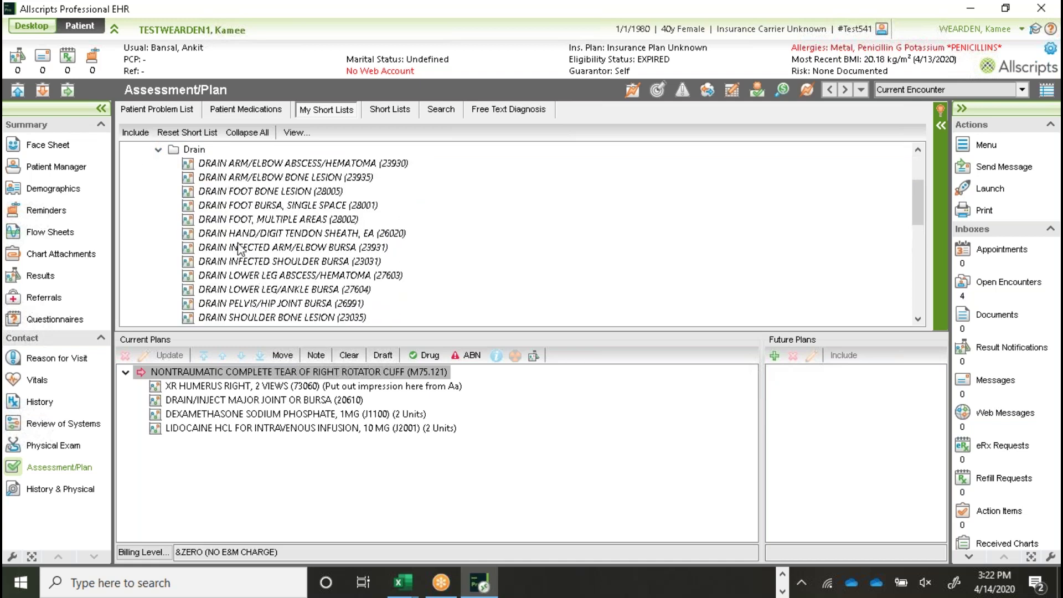
scroll(264, 292, "down", 1)
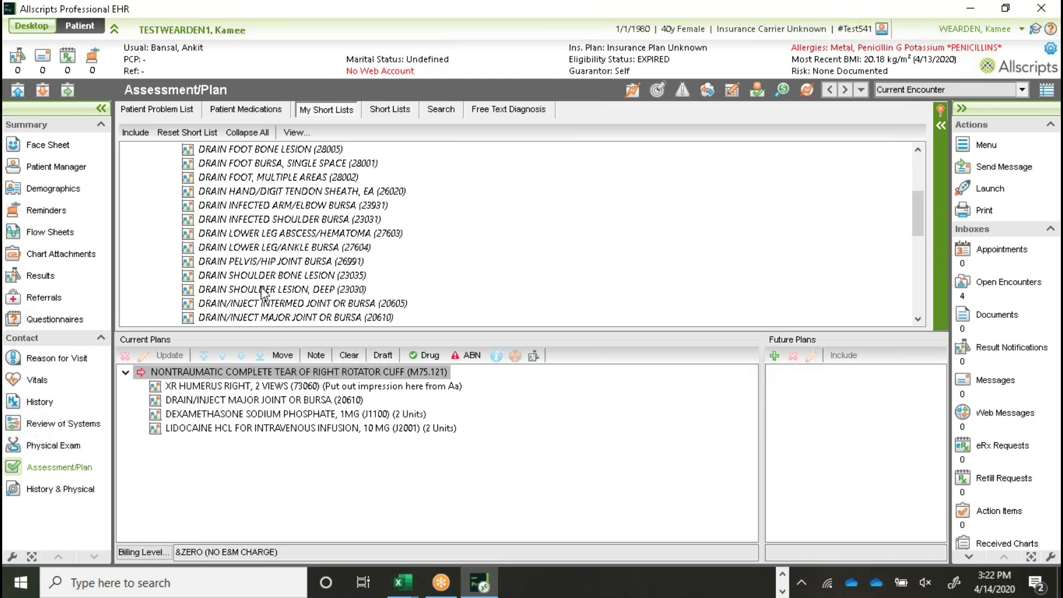
scroll(264, 292, "up", 2)
left_click(158, 150)
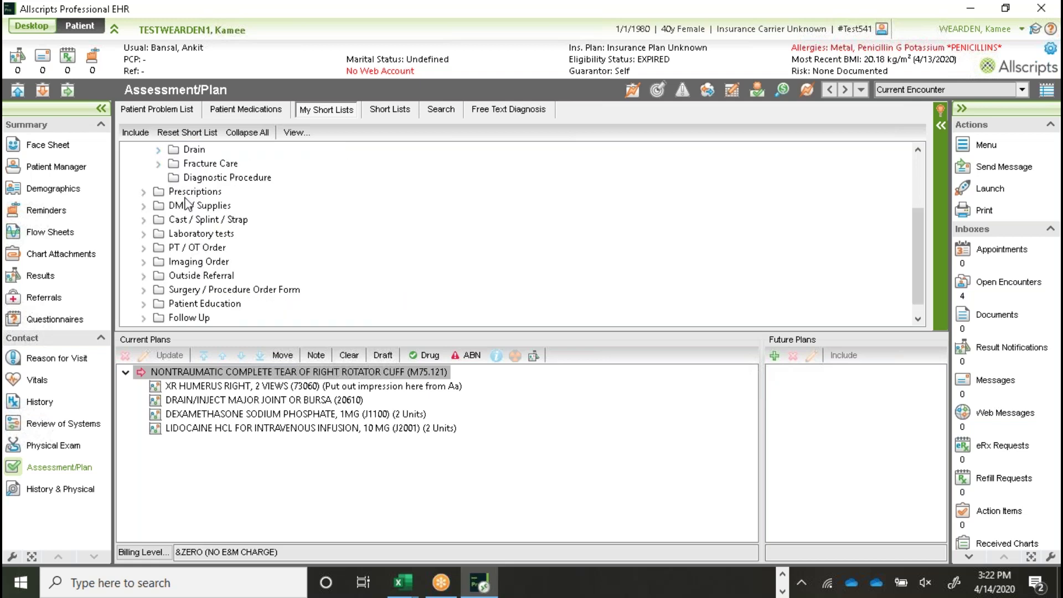
scroll(188, 206, "up", 1)
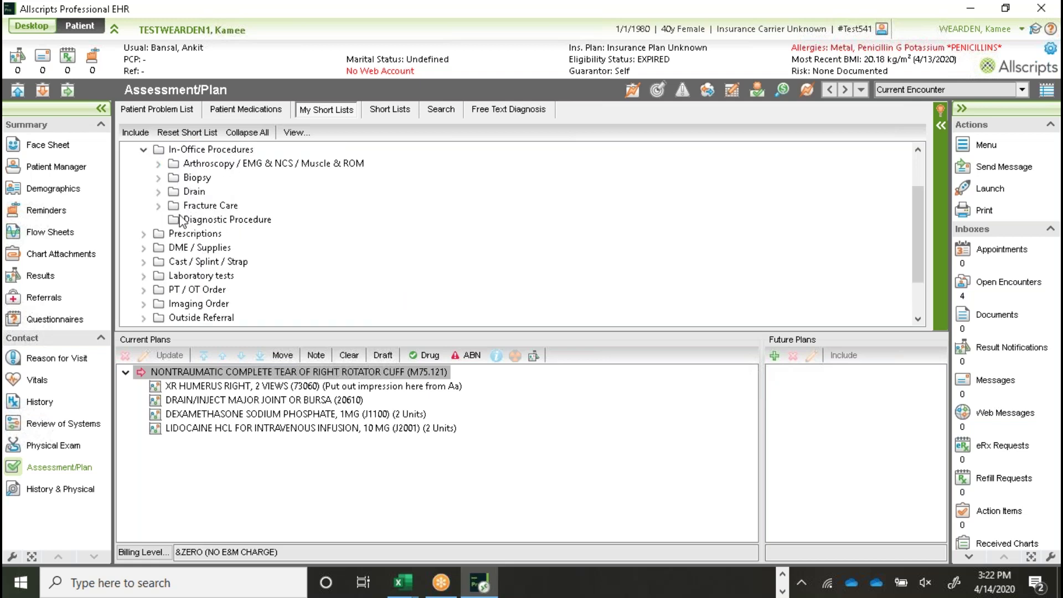
left_click(159, 205)
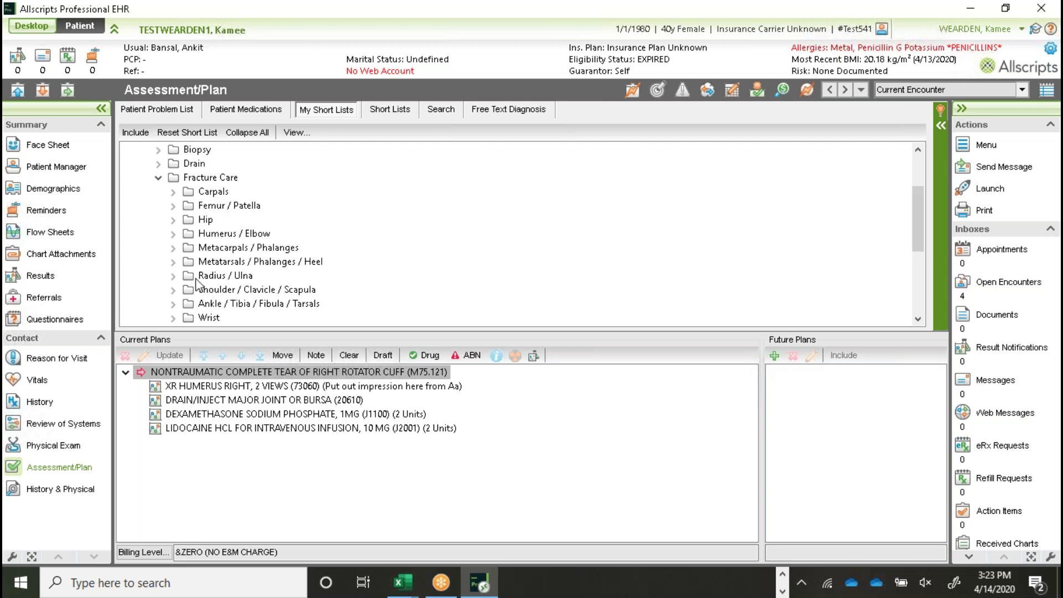
left_click(173, 290)
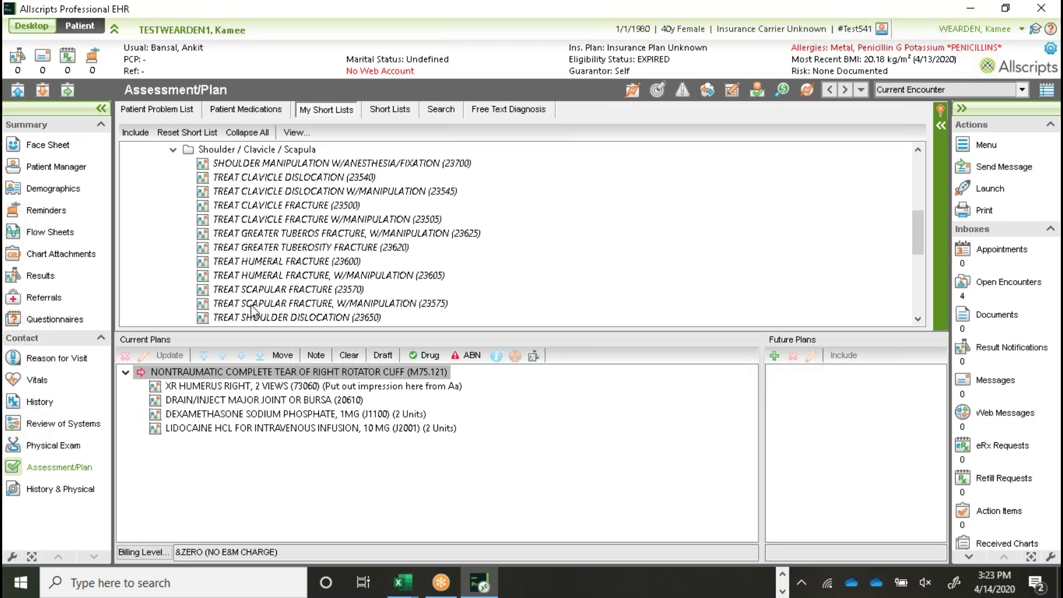
Step: Add TREAT CLAVICLE DISLOCATION (23540) to the rotator cuff plan, then delete it again
double_click(262, 177)
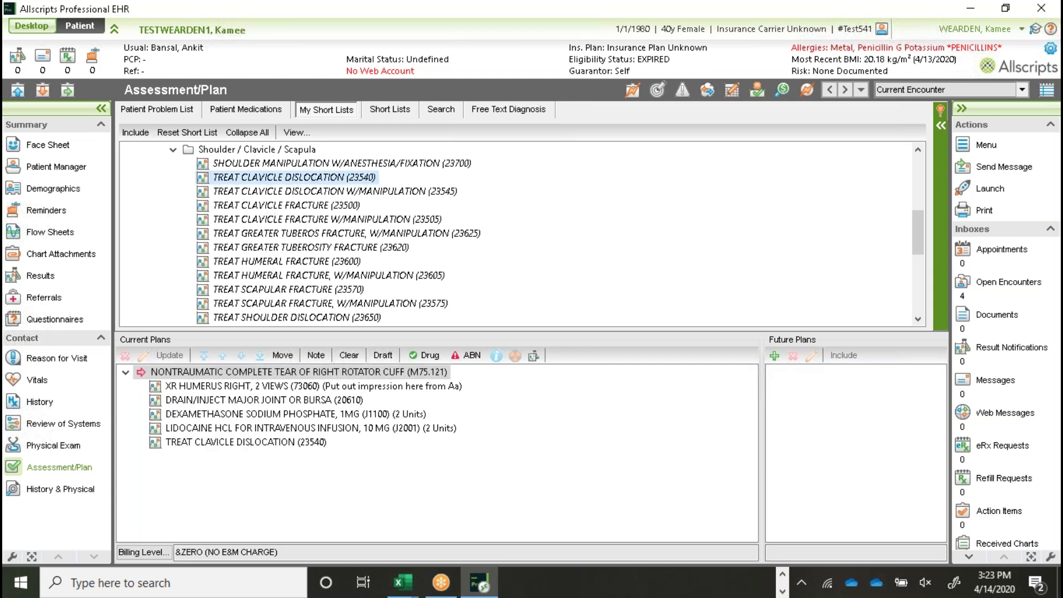
left_click(213, 443)
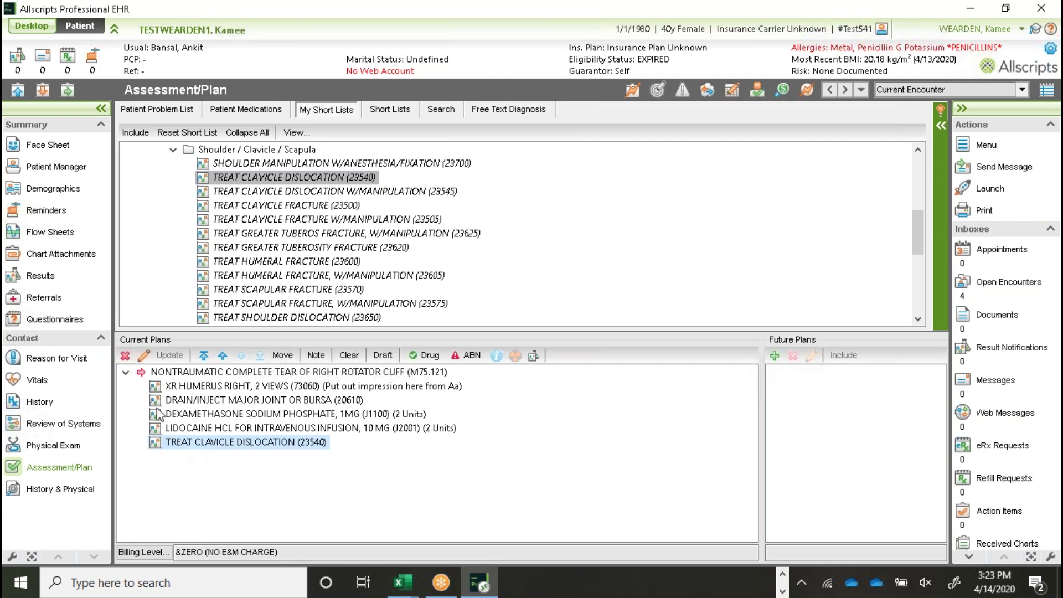
left_click(126, 357)
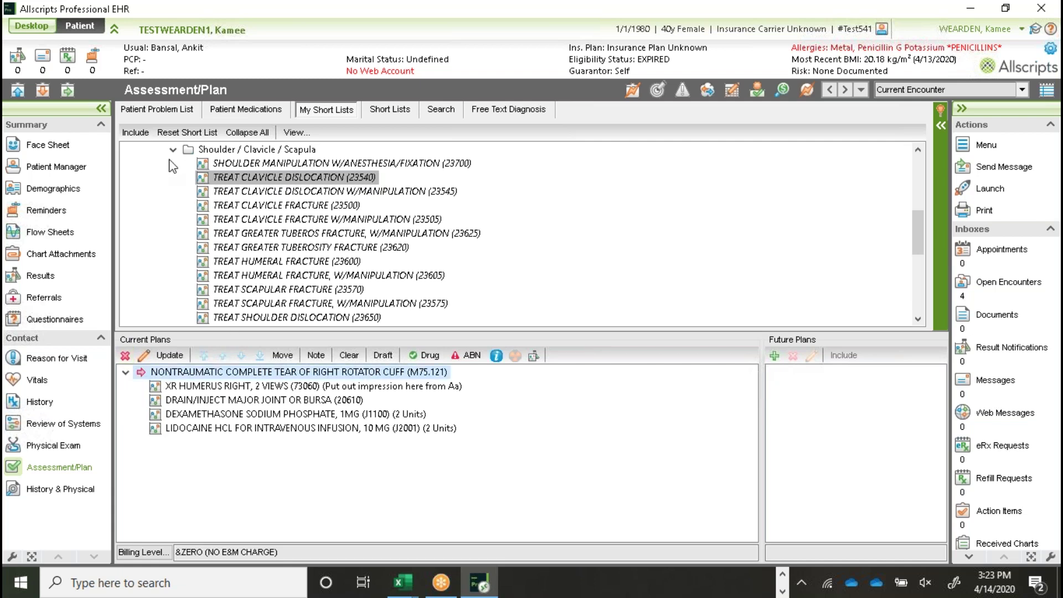
Step: Collapse the Shoulder / Clavicle / Scapula and Fracture Care folders and expand Prescriptions
scroll(172, 155, "up", 1)
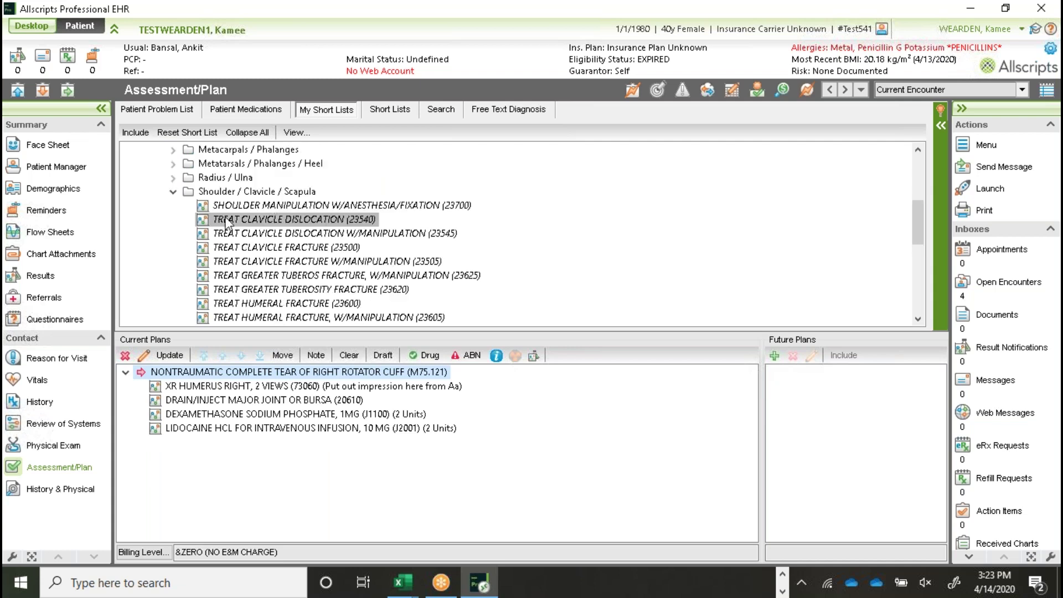
left_click(173, 191)
scroll(233, 244, "up", 2)
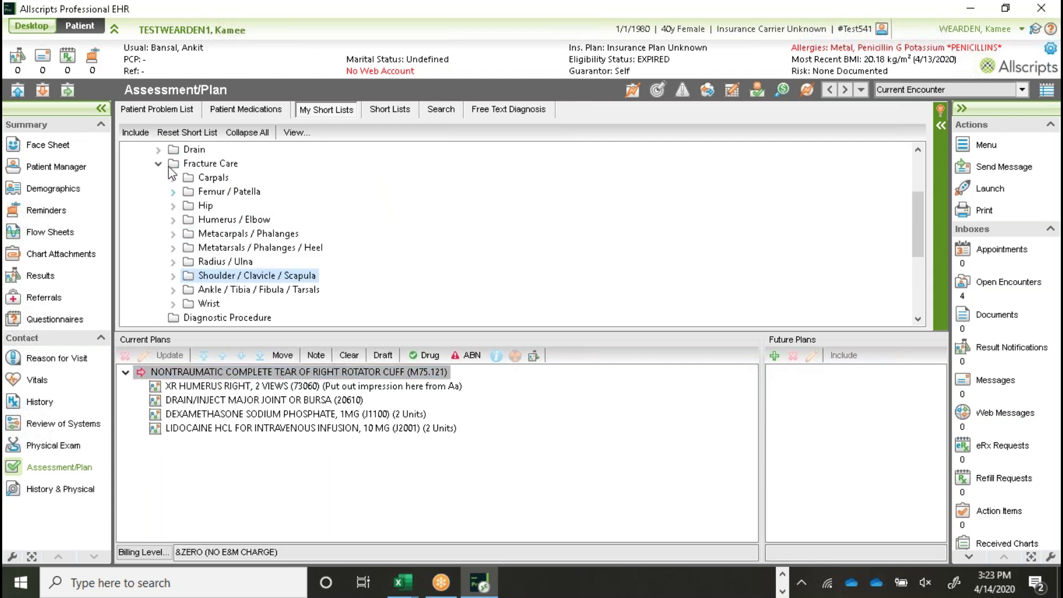
left_click(159, 164)
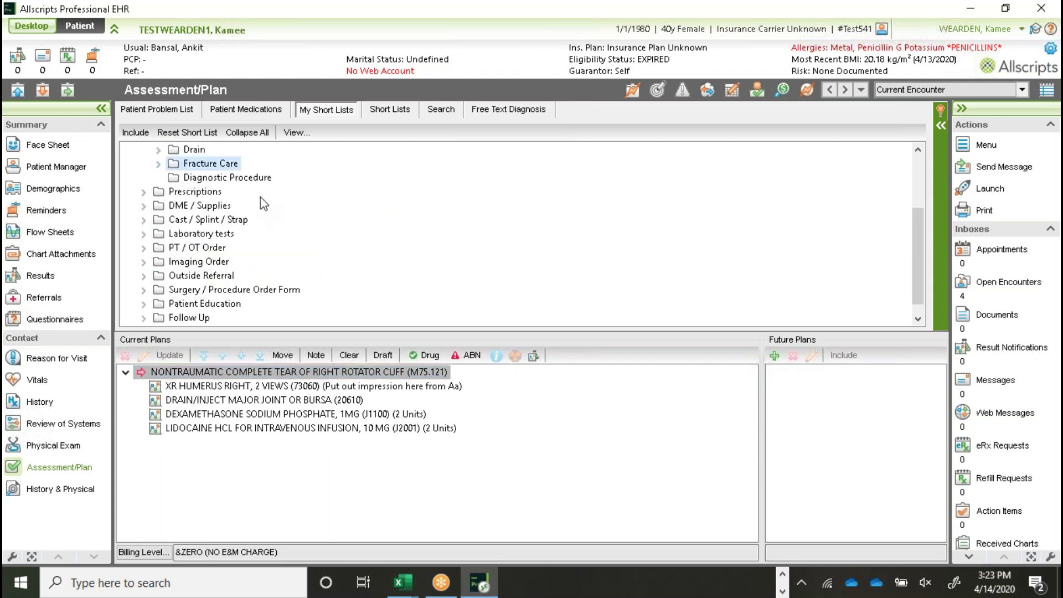
left_click(144, 191)
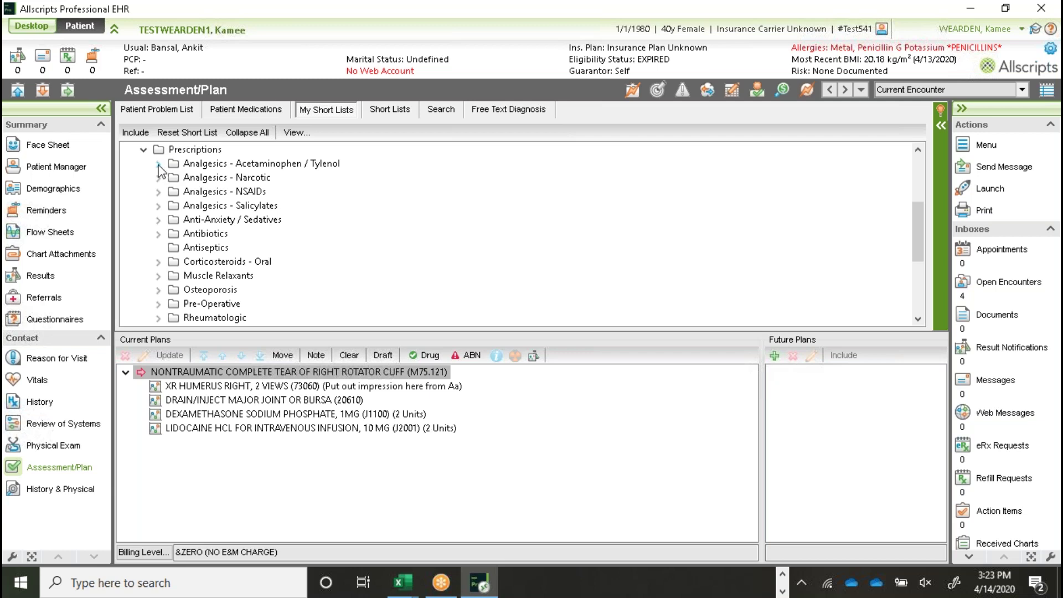
Step: Browse the Acetaminophen / Tylenol and Analgesics - Narcotic prescription folders, then collapse them
left_click(159, 164)
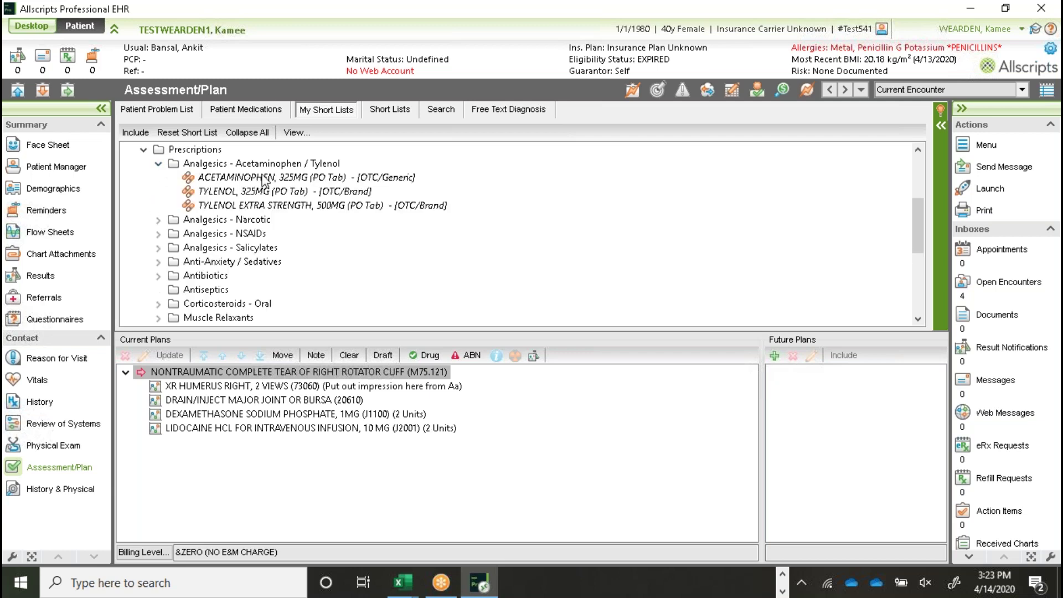
left_click(159, 164)
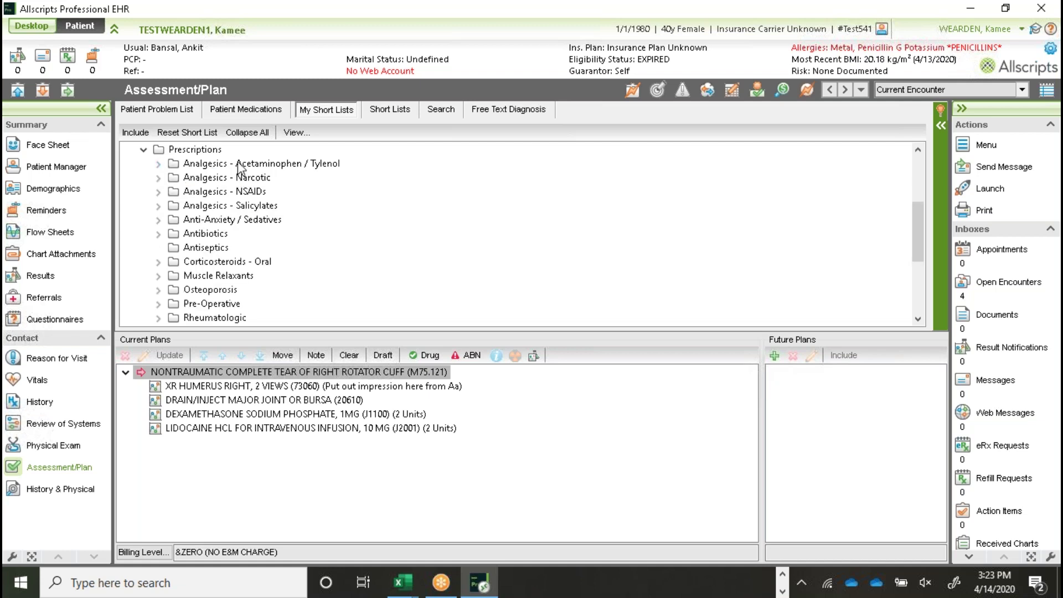
scroll(241, 250, "down", 1)
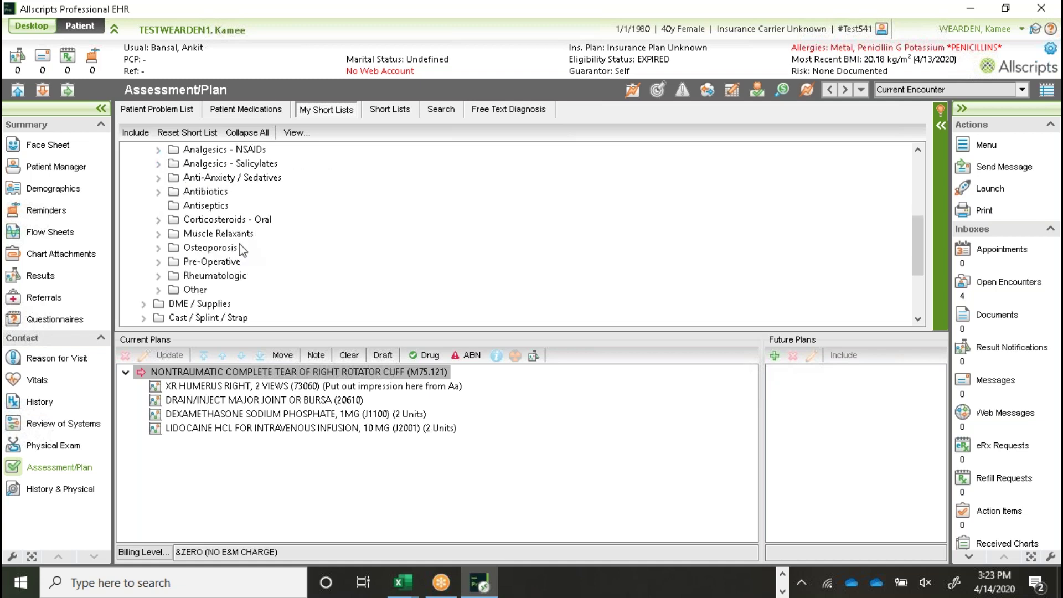
scroll(241, 250, "up", 1)
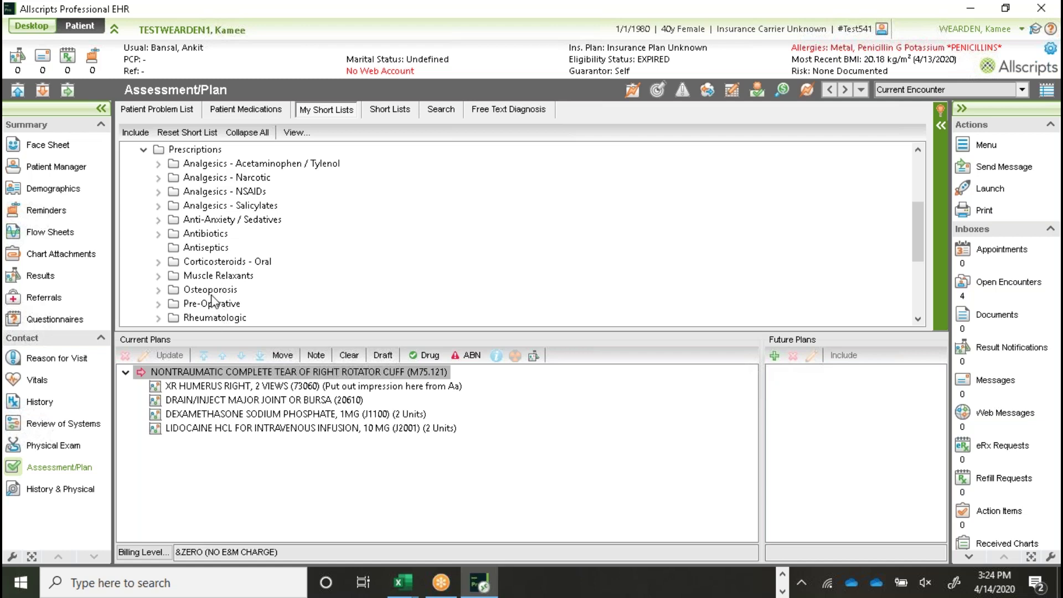
left_click(158, 179)
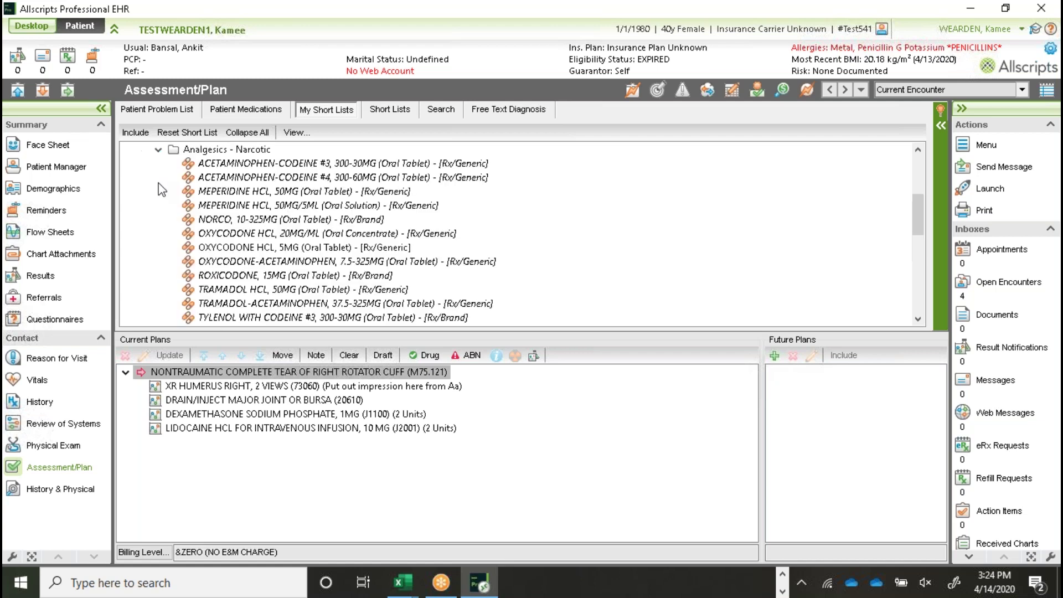
scroll(282, 244, "down", 2)
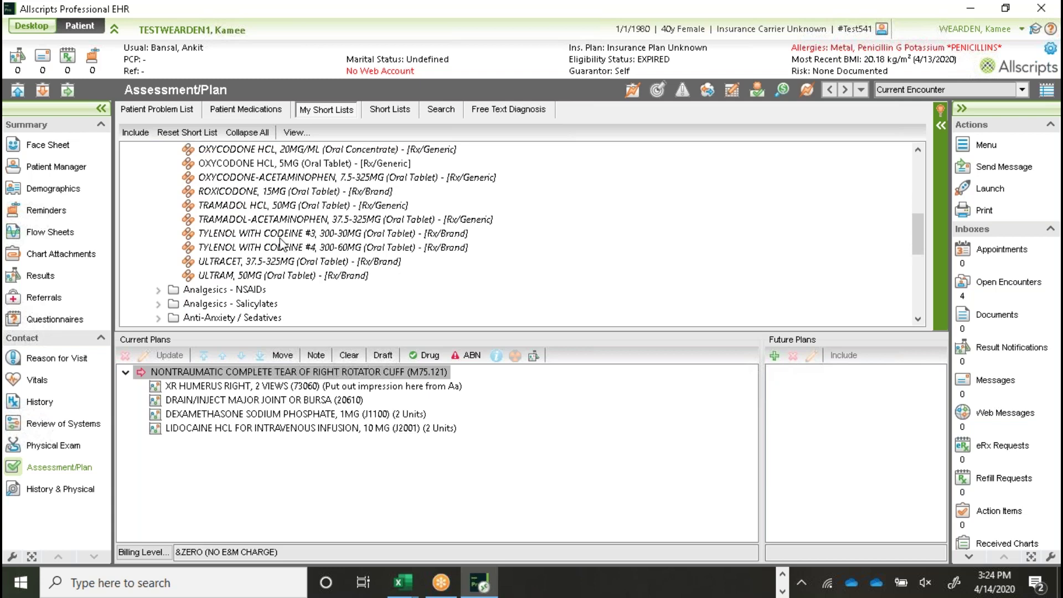
scroll(282, 244, "up", 4)
left_click(157, 192)
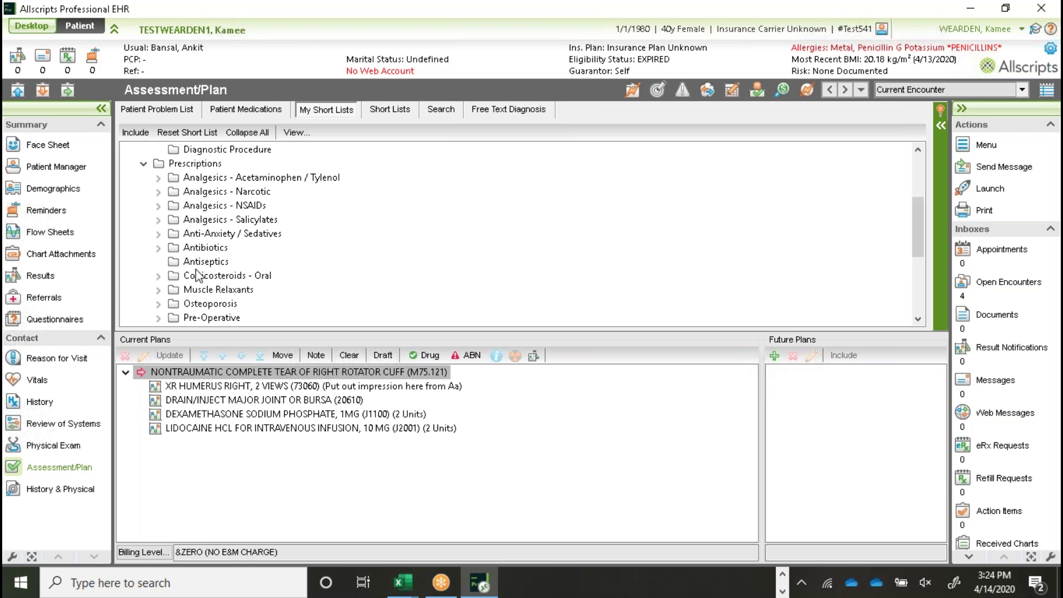
Step: Expand Analgesics - NSAIDs and select CELEBREX 100MG
scroll(201, 277, "down", 1)
scroll(201, 293, "up", 1)
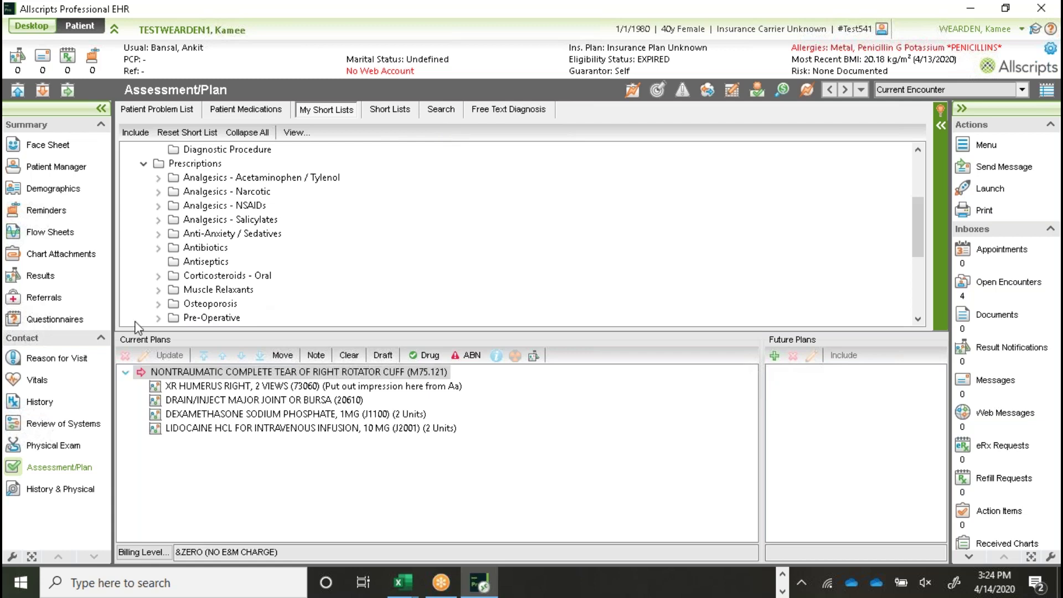
scroll(258, 271, "down", 1)
scroll(247, 243, "up", 1)
left_click(158, 206)
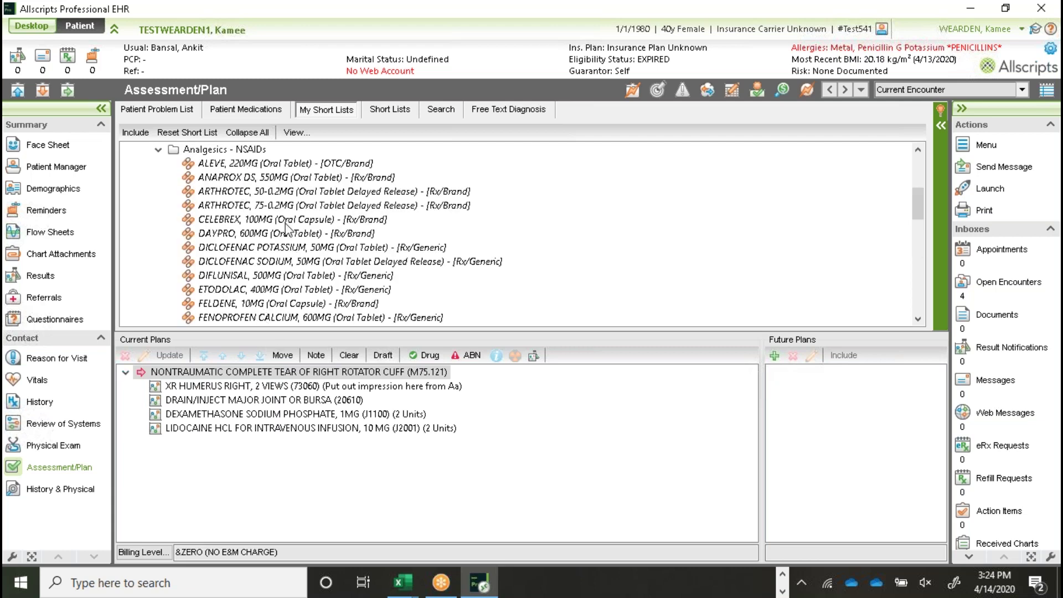
left_click(235, 220)
Step: Add Celebrex 100MG to the plan: as needed, max daily 1, 5 days, quantity 5
double_click(236, 221)
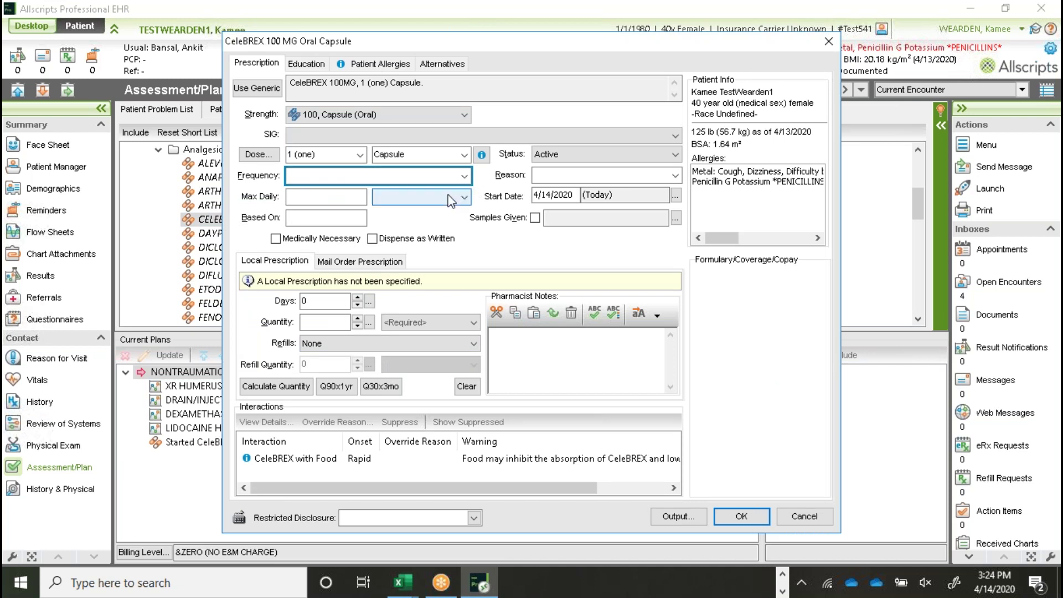
left_click(464, 176)
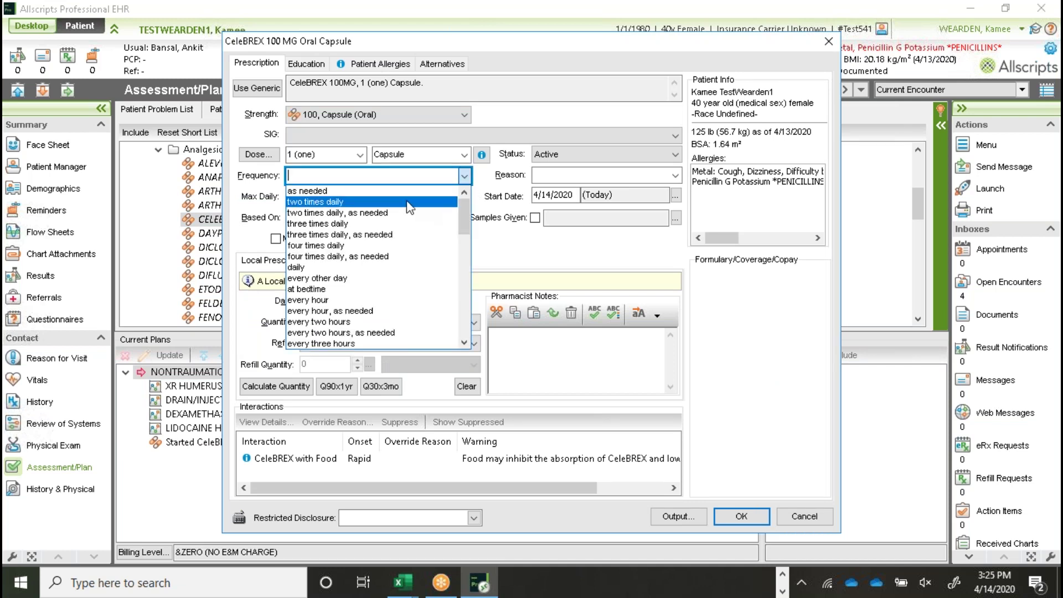
left_click(305, 191)
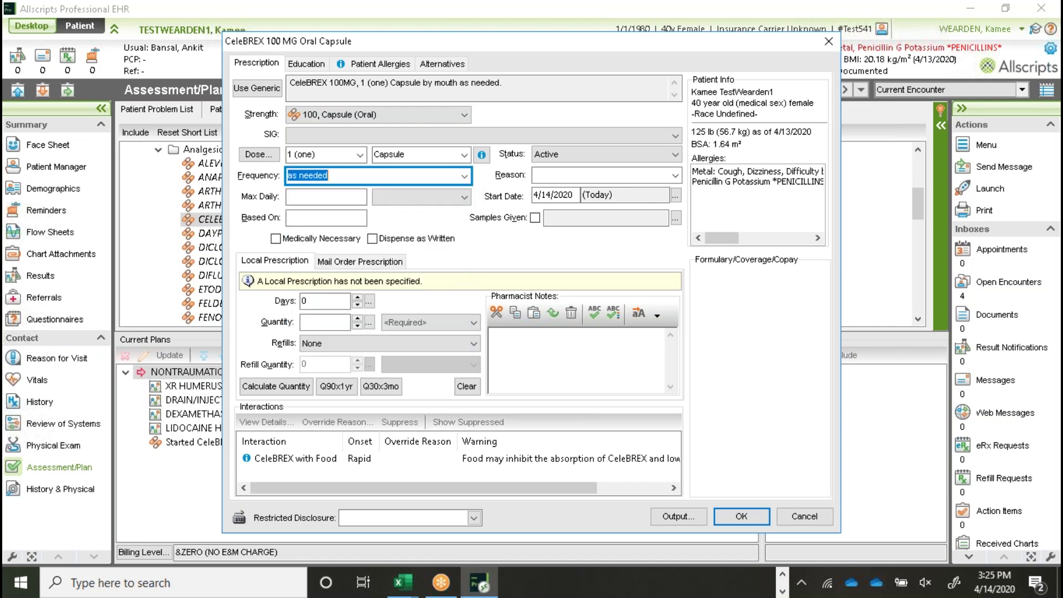
left_click(305, 194)
type("1")
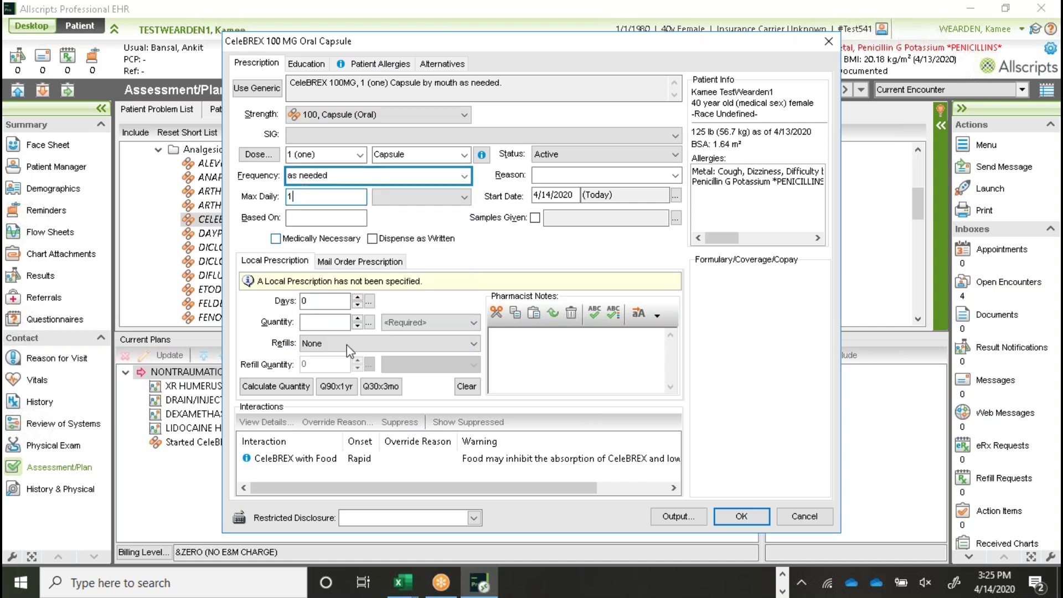
left_click(321, 300)
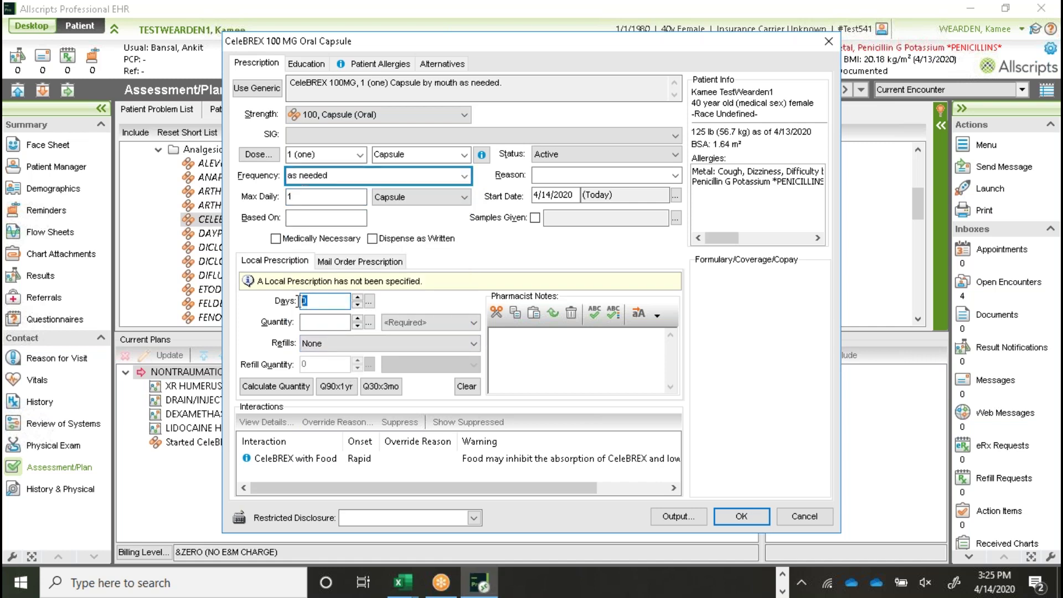
key("Tab")
type("5")
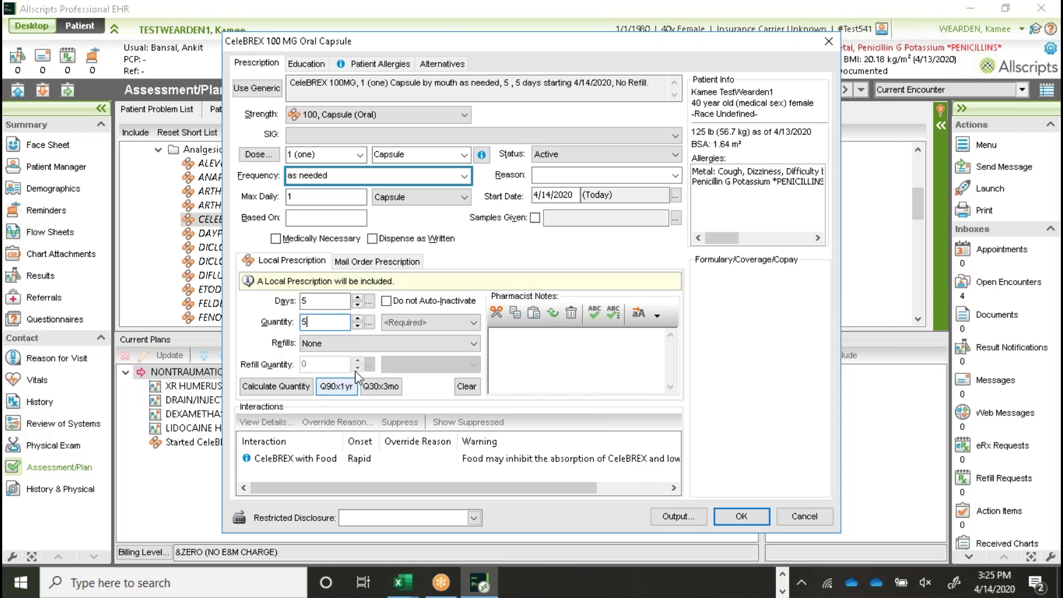
Step: Add the pharmacist note 'no generics' and view Celebrex's drug education report
left_click(550, 350)
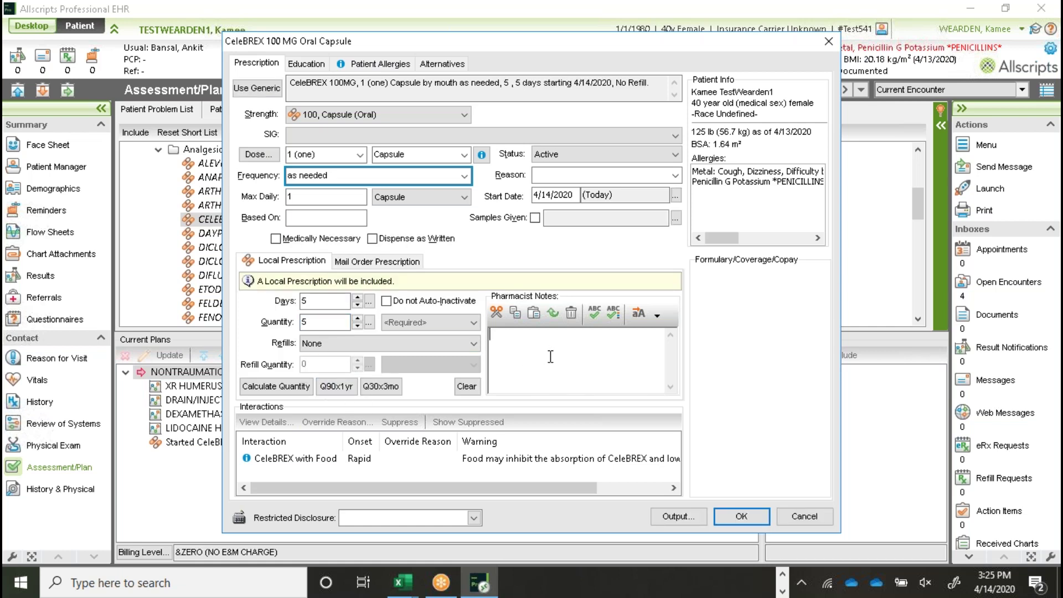
type("no generics")
left_click_drag(554, 345, 487, 335)
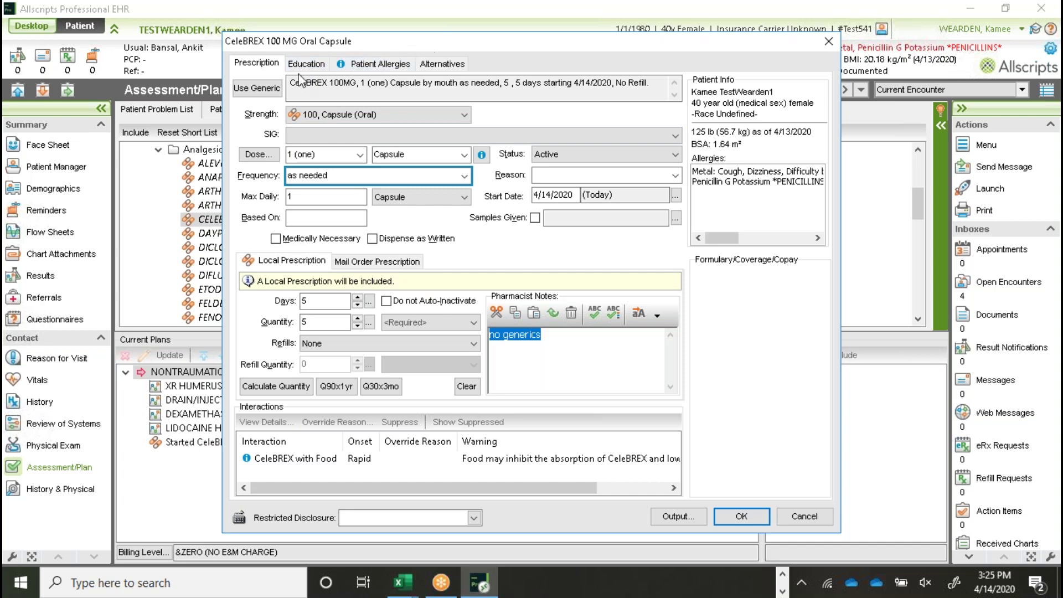
left_click(314, 64)
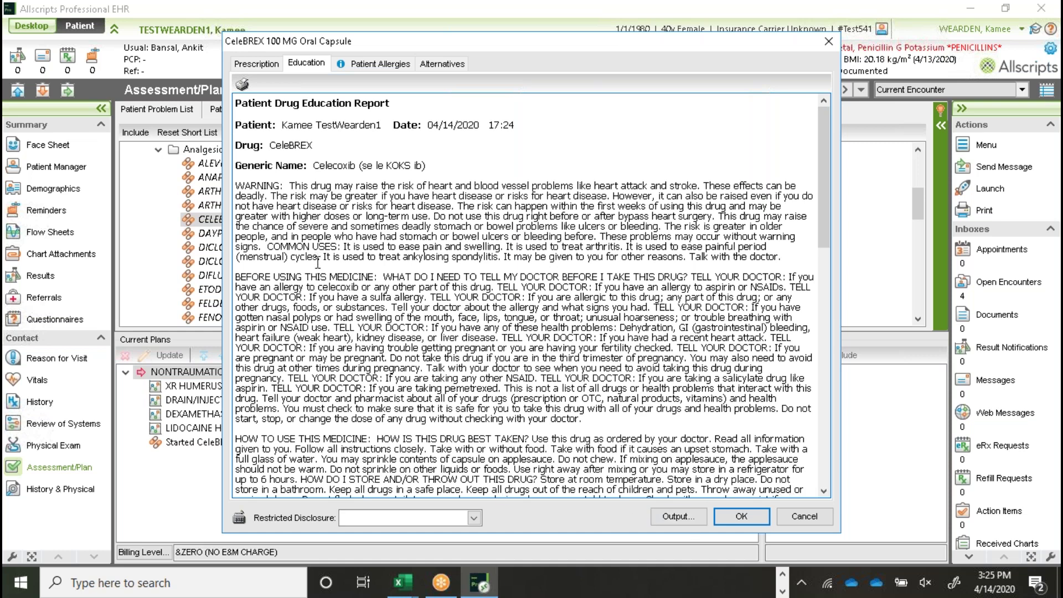
Step: Review Celebrex's education report, patient allergies and alternatives, then return to the prescription details
left_click_drag(237, 103, 710, 347)
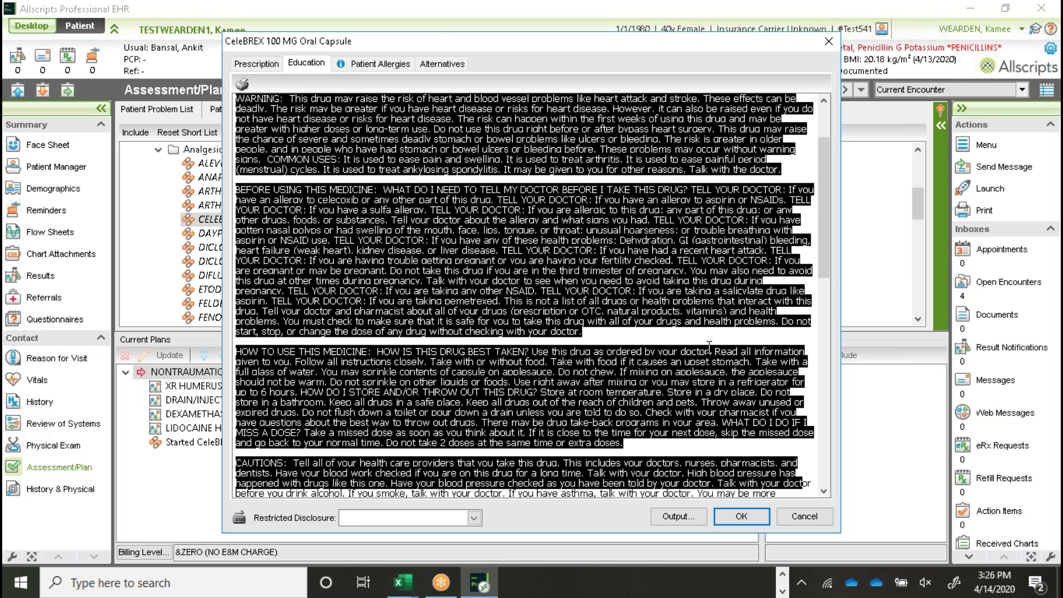
left_click(710, 347)
left_click_drag(822, 221, 815, 158)
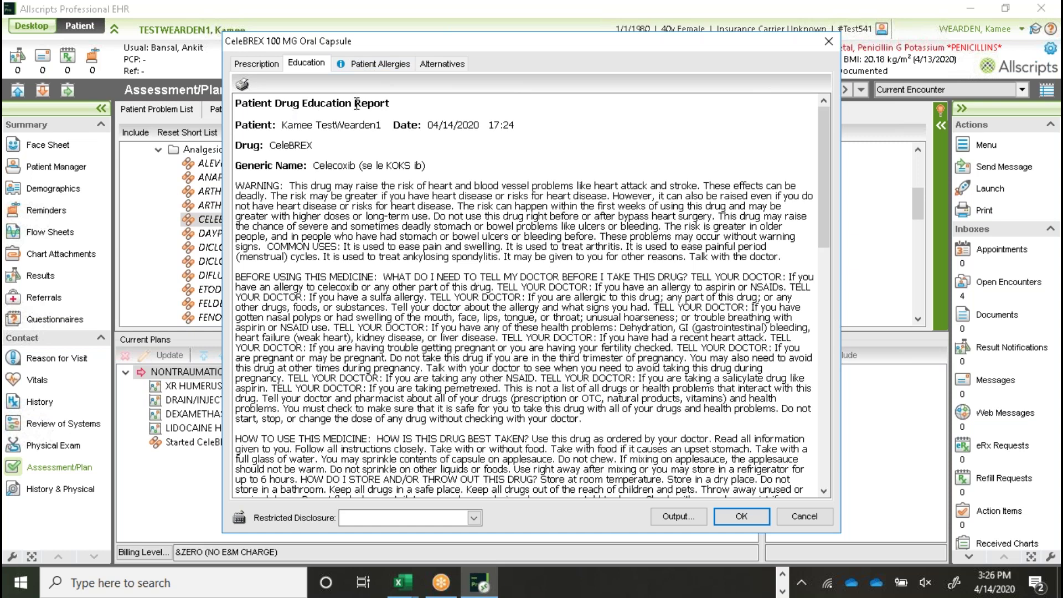
left_click(373, 63)
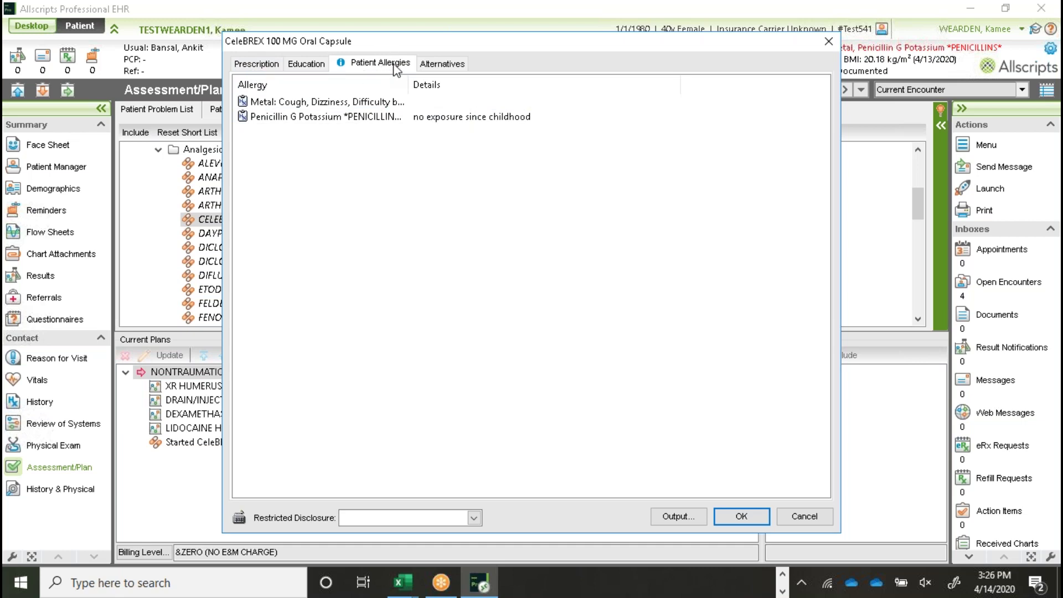
left_click(443, 64)
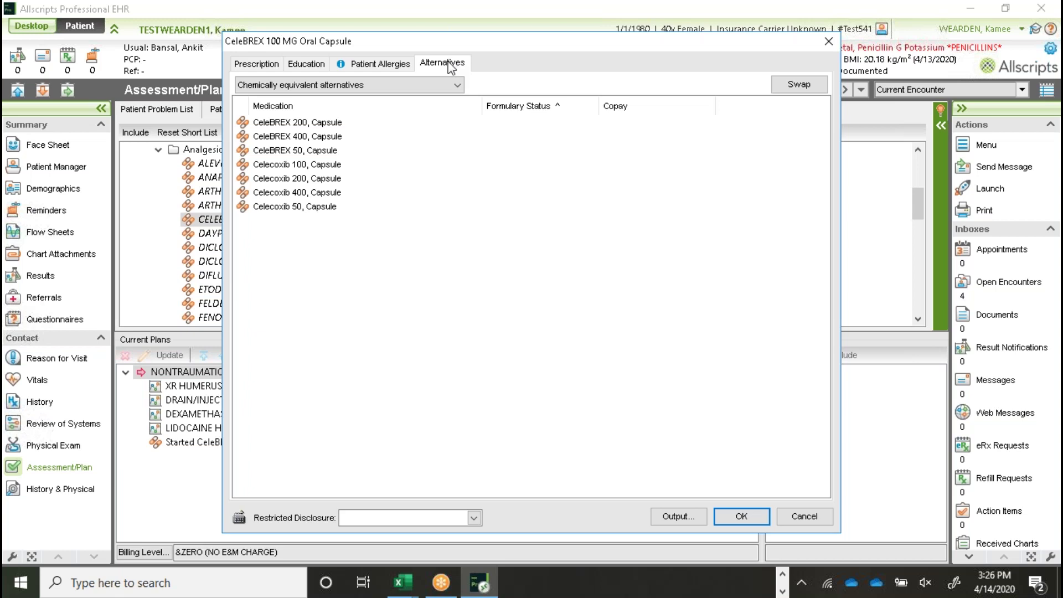
left_click(255, 66)
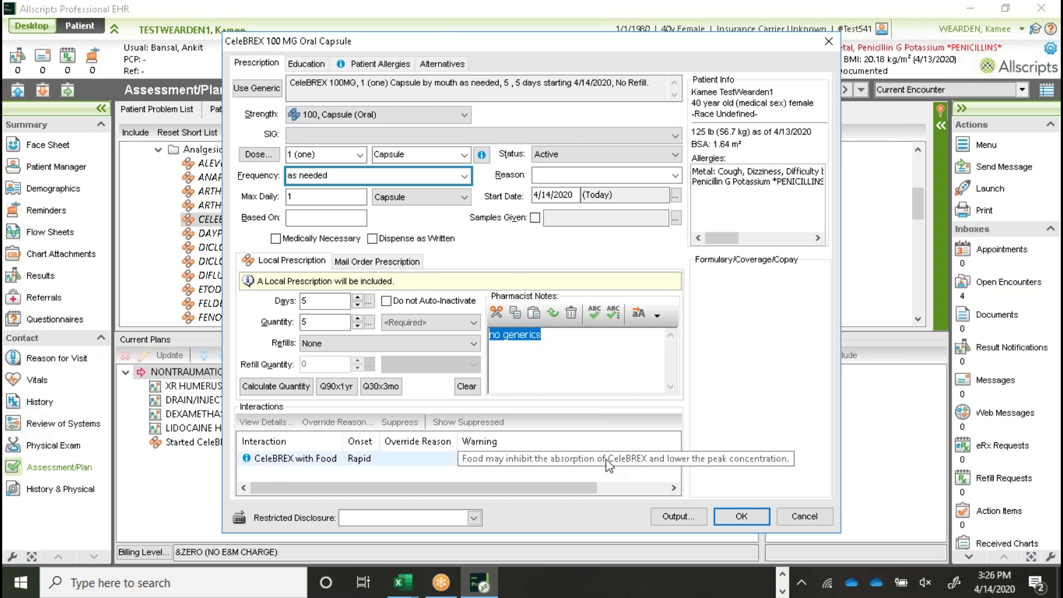
Step: Save the Celebrex prescription with Bottle as quantity unit, then collapse the NSAIDs folder
left_click(742, 517)
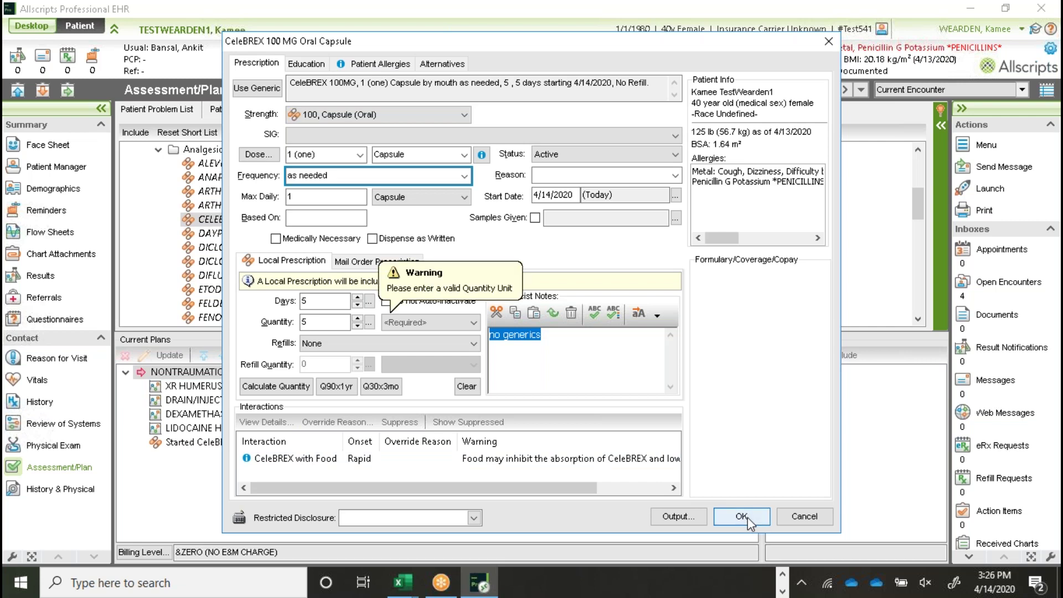
left_click(388, 323)
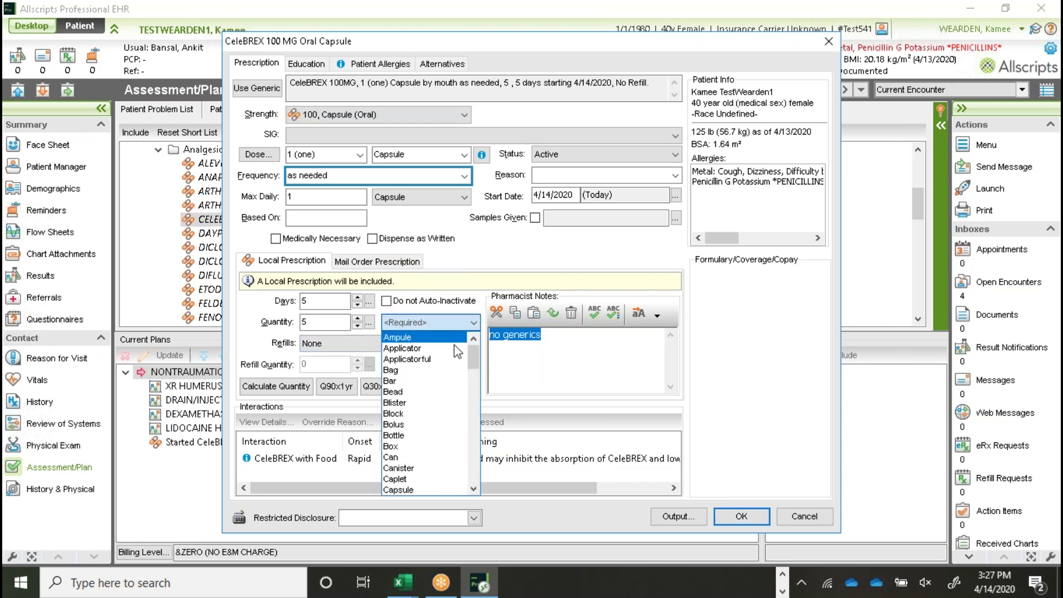
left_click(448, 435)
left_click(741, 517)
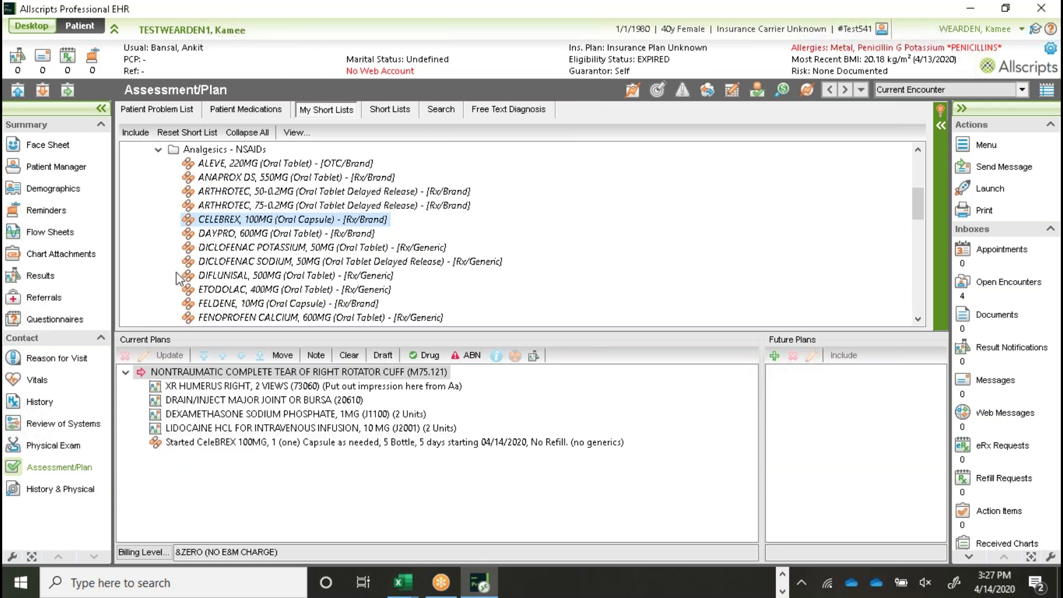
left_click(159, 150)
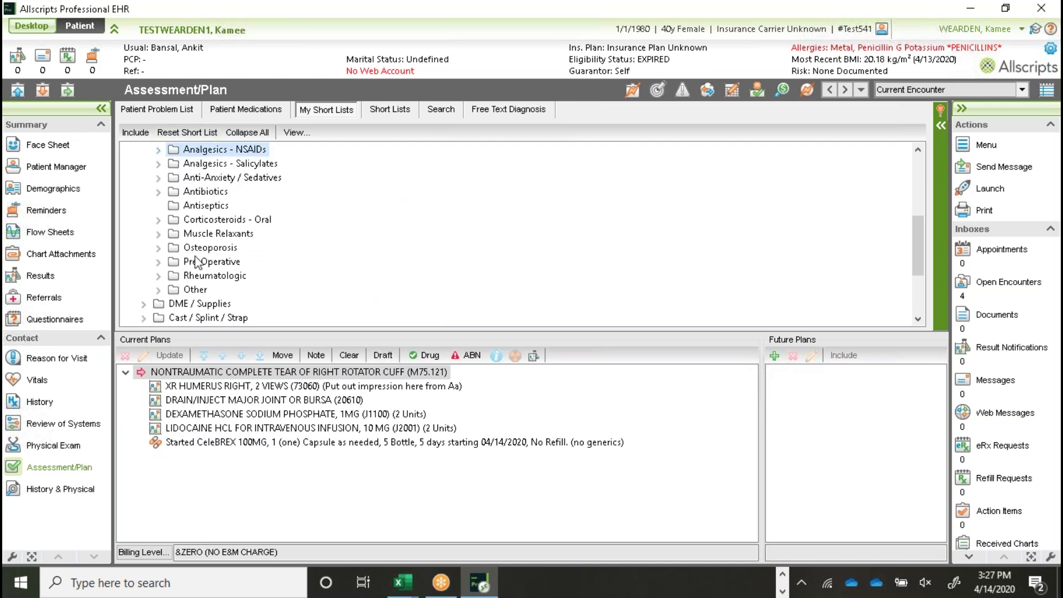
Step: Search medications for 'NOR' and add Norco 5-325MG to the rotator cuff plan
left_click(447, 108)
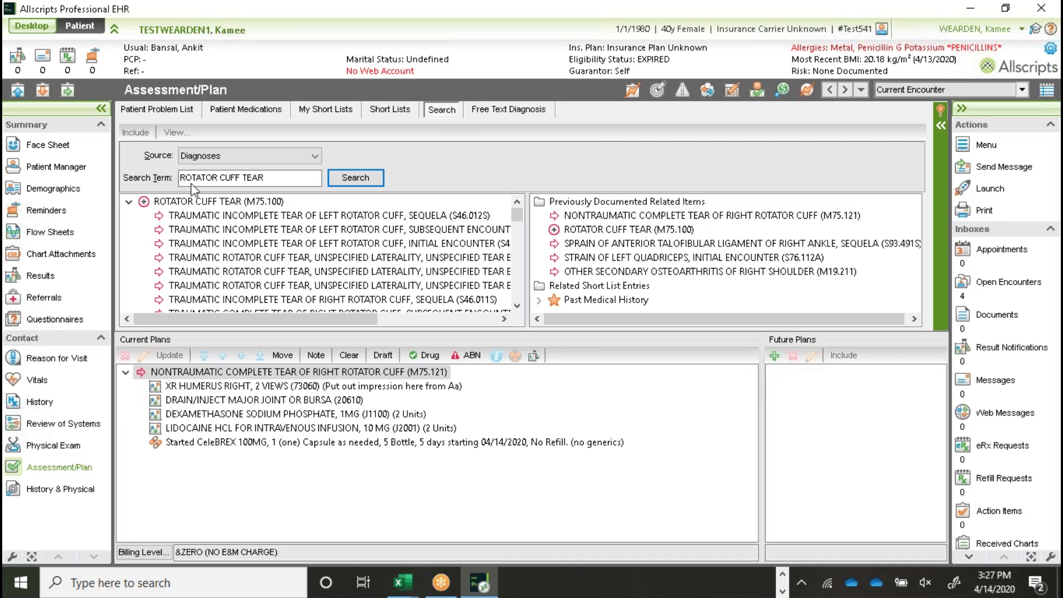
left_click(314, 156)
left_click(243, 204)
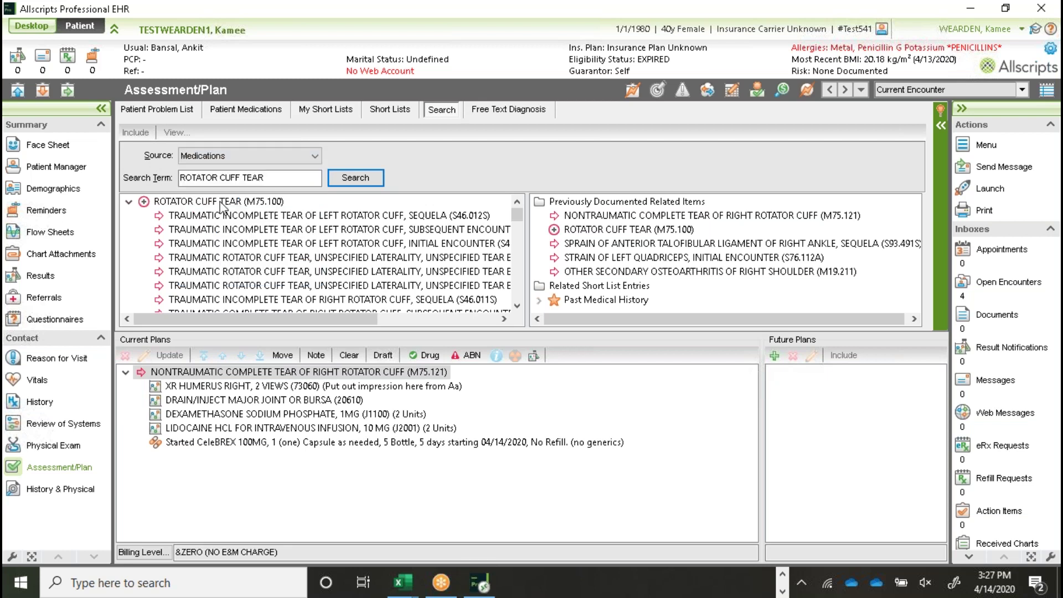
key("ctrl+a")
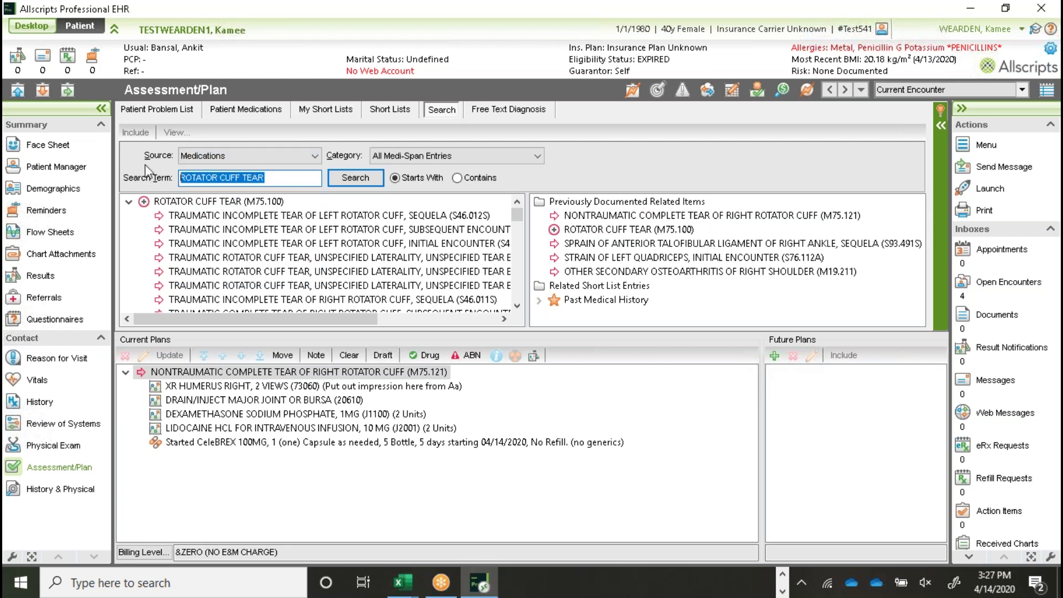
type("NORCO")
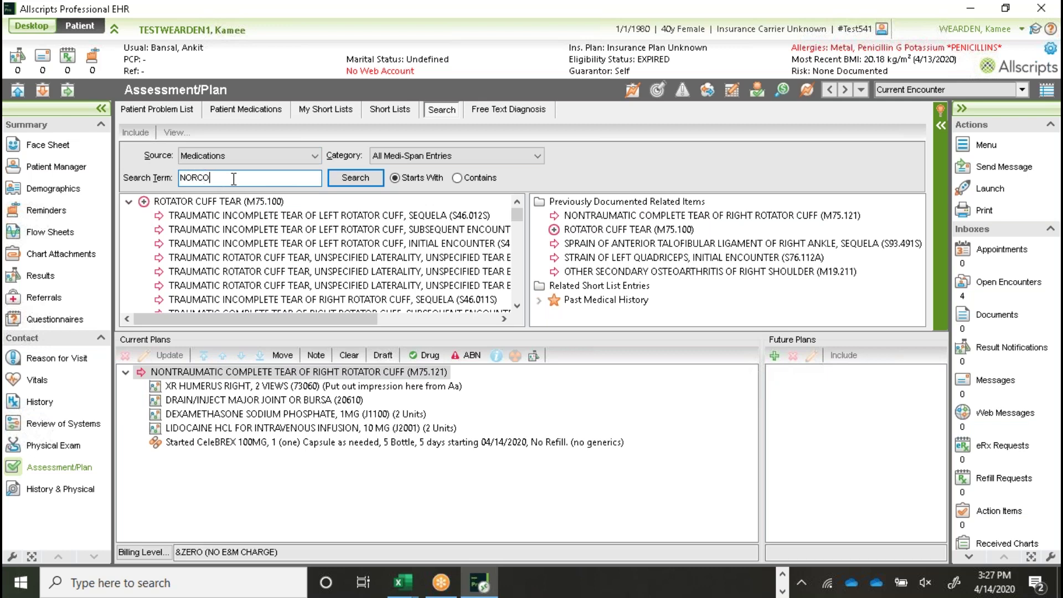
left_click(350, 180)
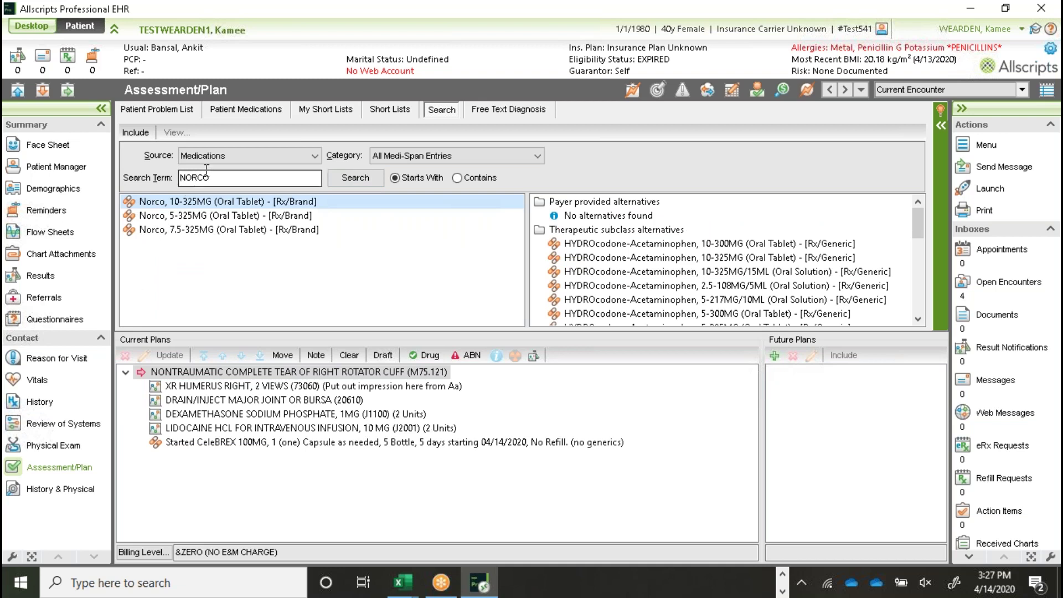
double_click(184, 219)
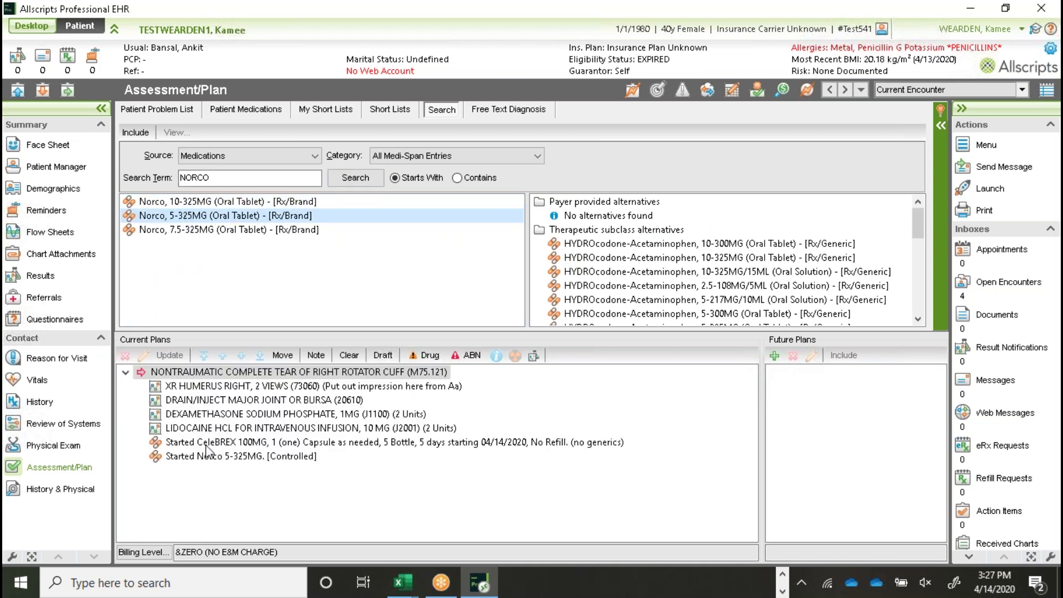
Step: Review Norco's education, allergies and alternatives, then cancel the prescription dialog unchanged
double_click(208, 457)
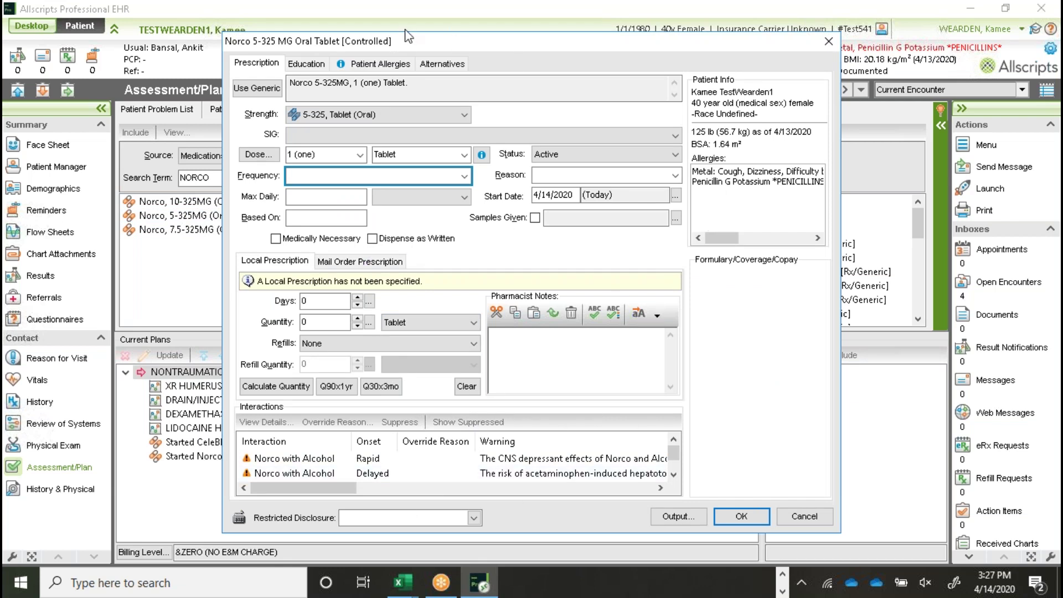
left_click(304, 64)
left_click(368, 63)
left_click(453, 65)
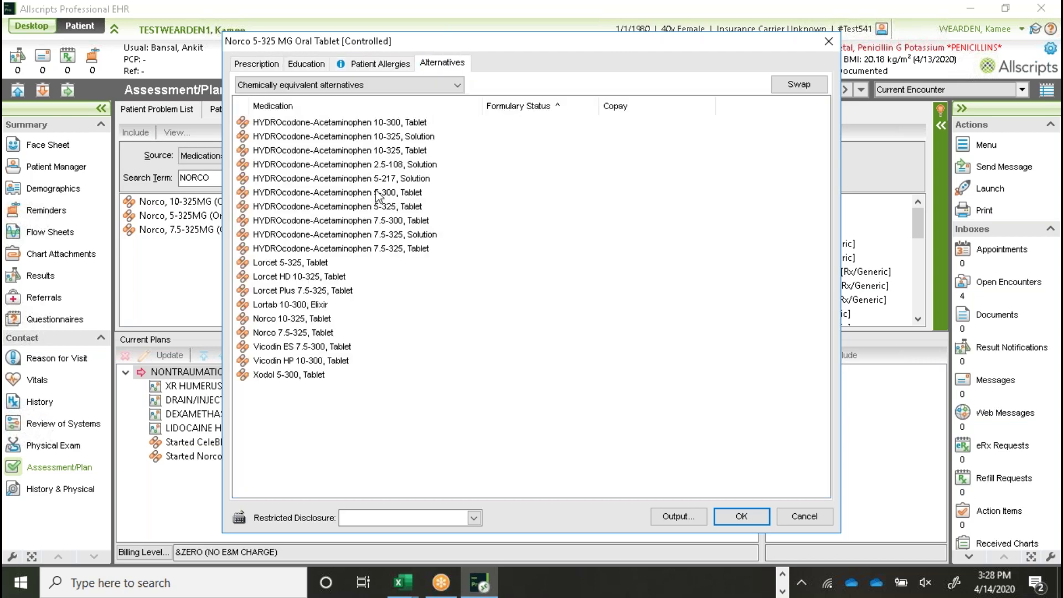
left_click(247, 67)
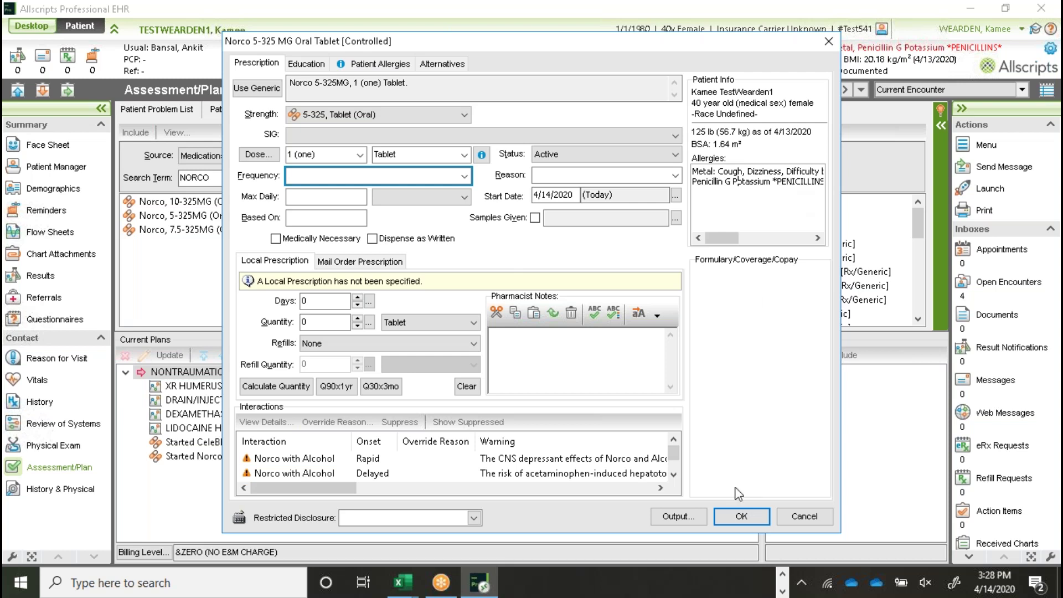
left_click(742, 517)
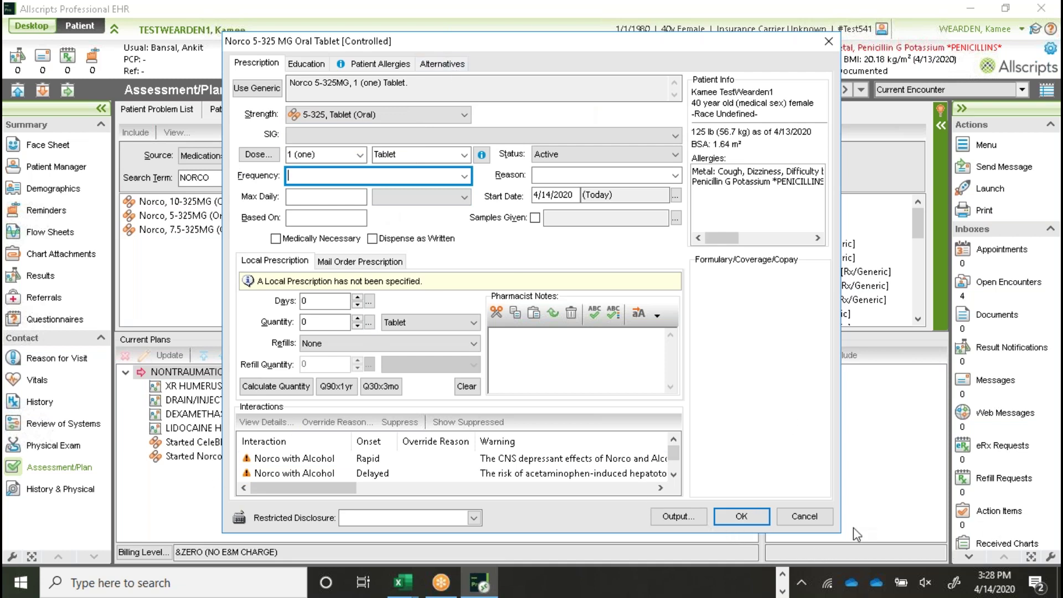
left_click(796, 514)
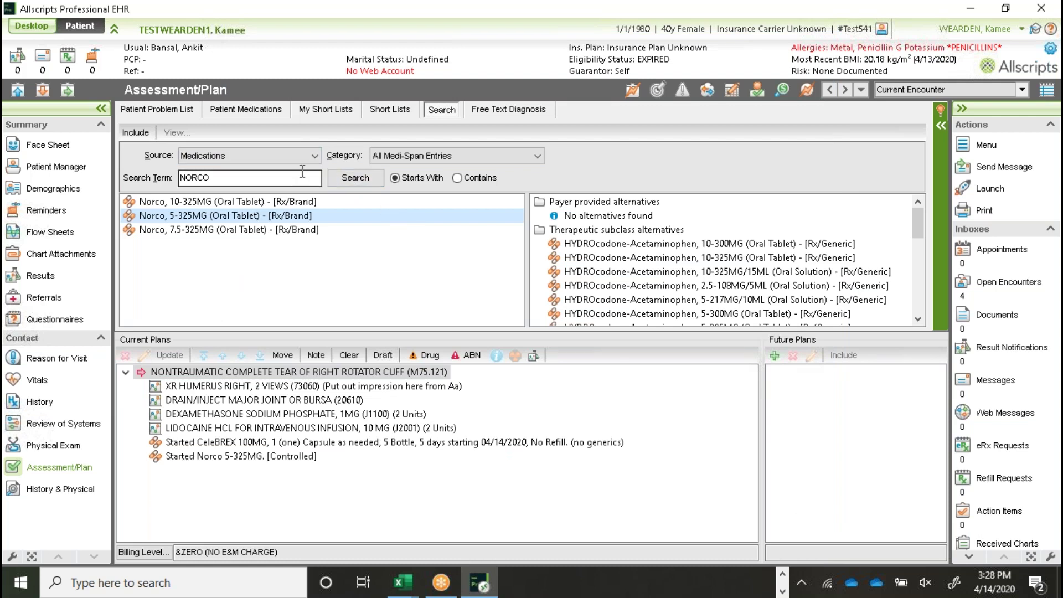
Step: Browse the saved short lists and the search sources, leaving the source unchanged
left_click(331, 113)
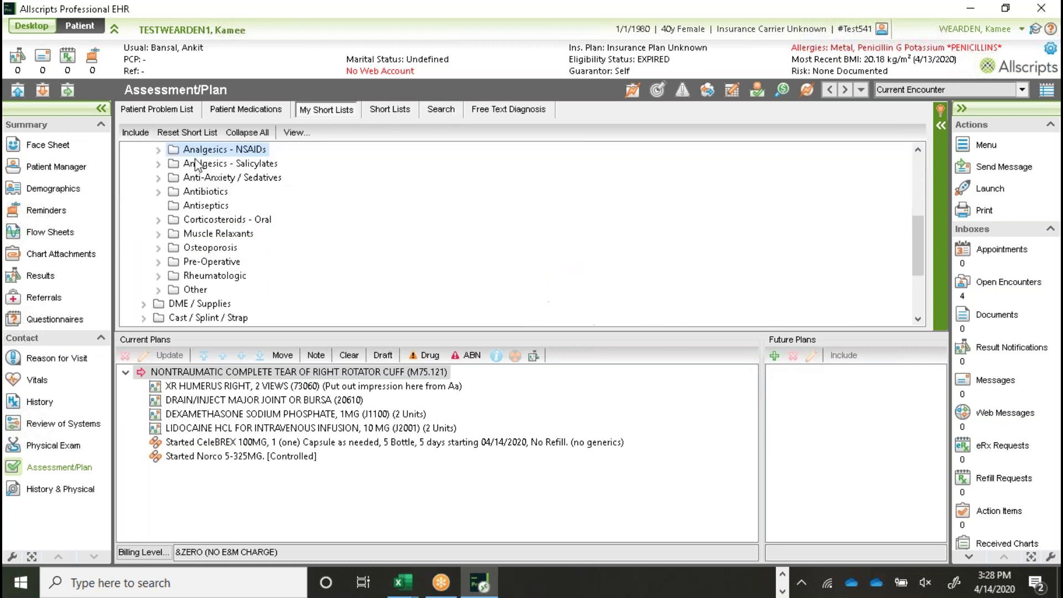
scroll(244, 279, "up", 1)
scroll(243, 278, "up", 3)
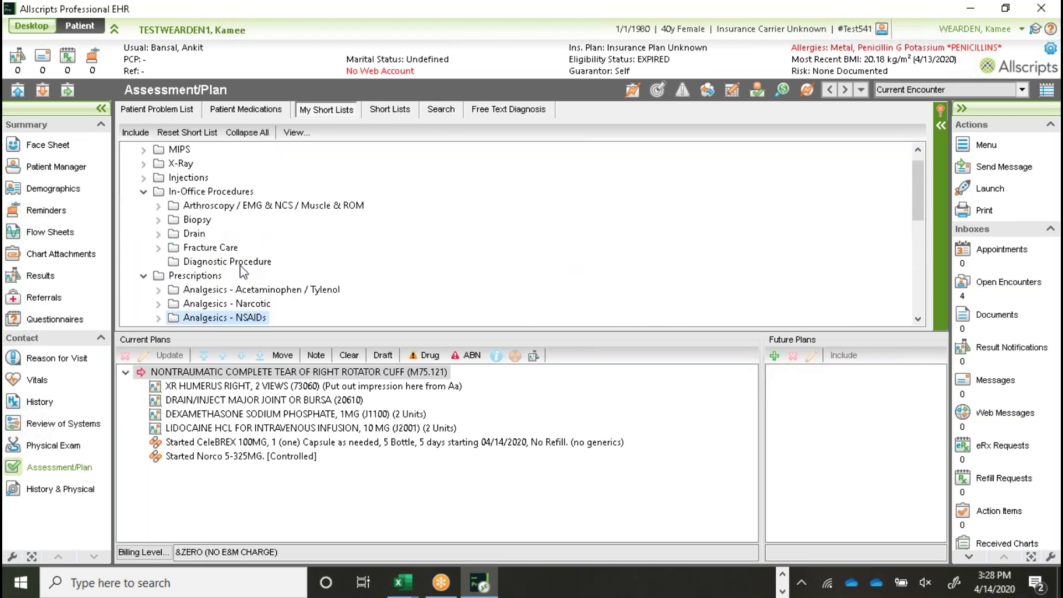
scroll(241, 271, "up", 1)
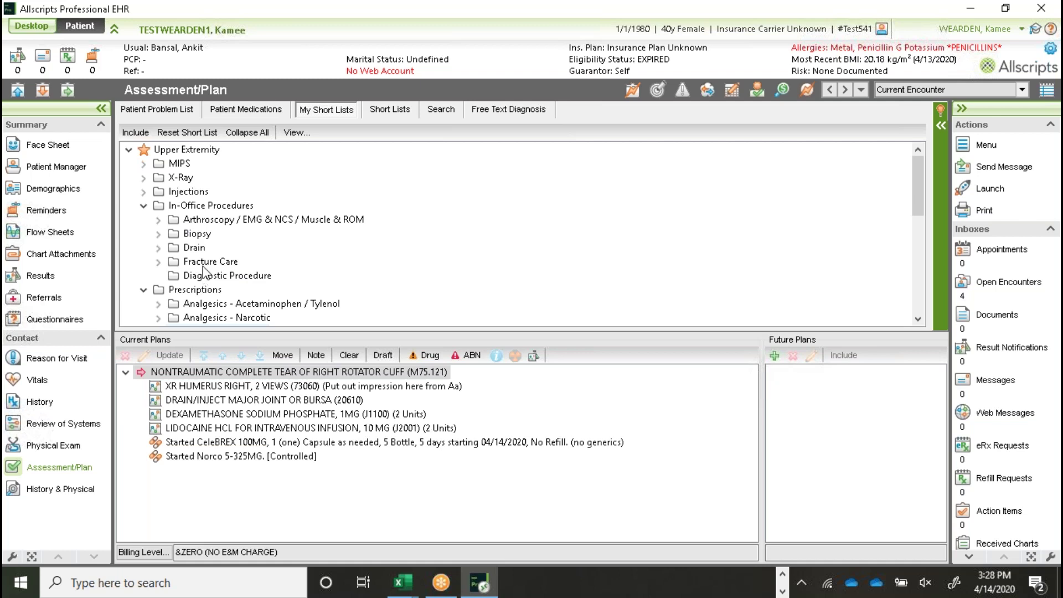
left_click(440, 108)
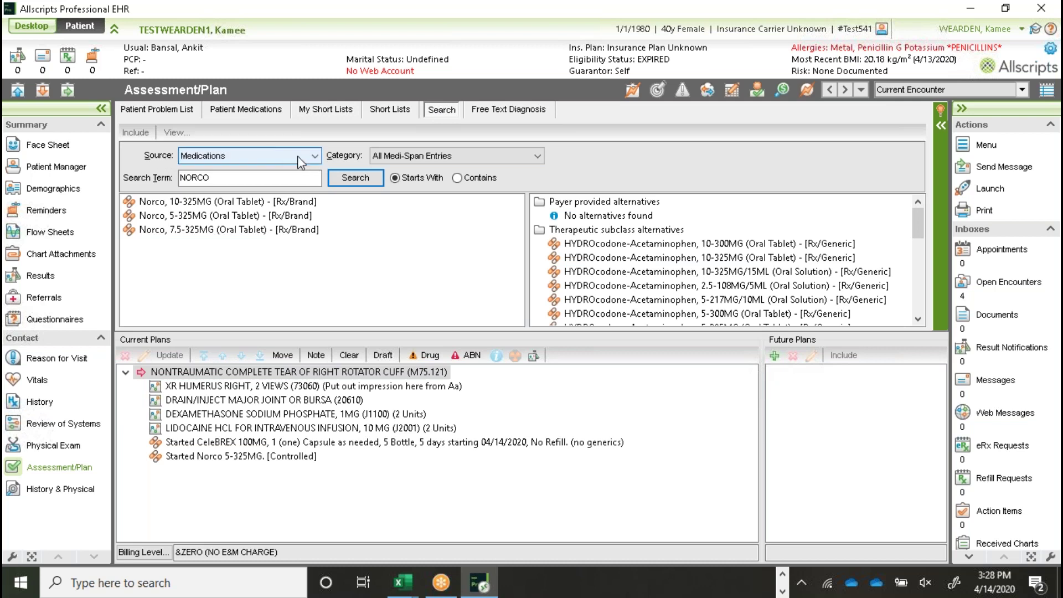
left_click(216, 156)
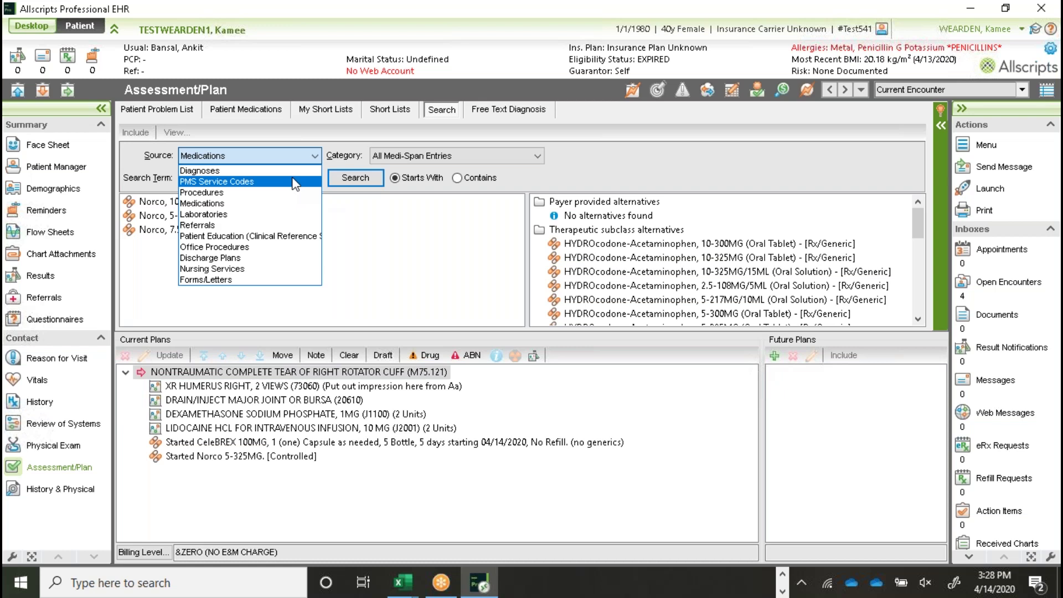
left_click(316, 158)
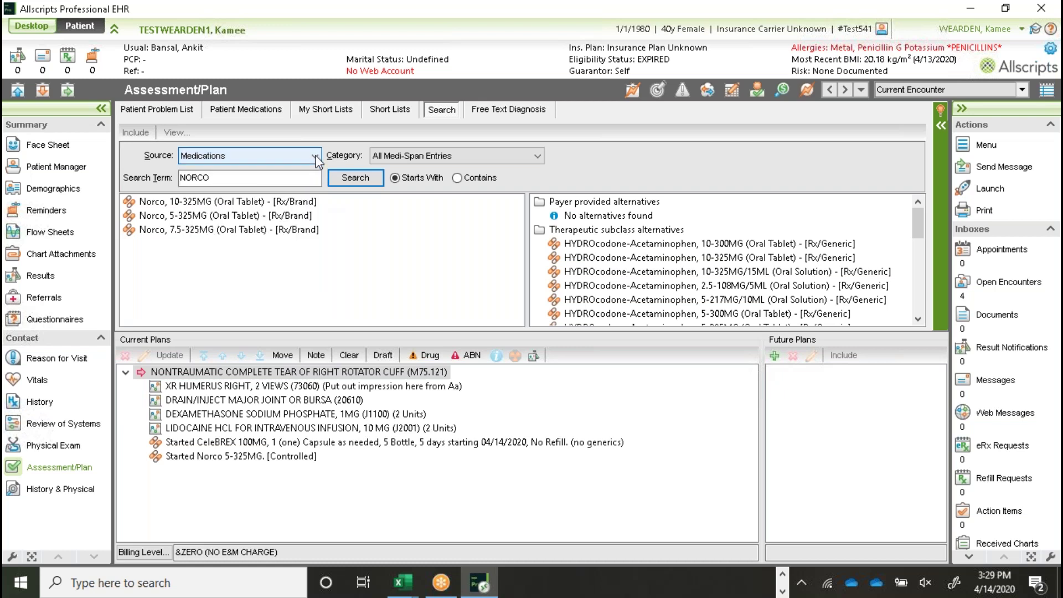
Step: Collapse the short-list tree, expand Upper Extremity, and select the rotator cuff tear problem
left_click(327, 109)
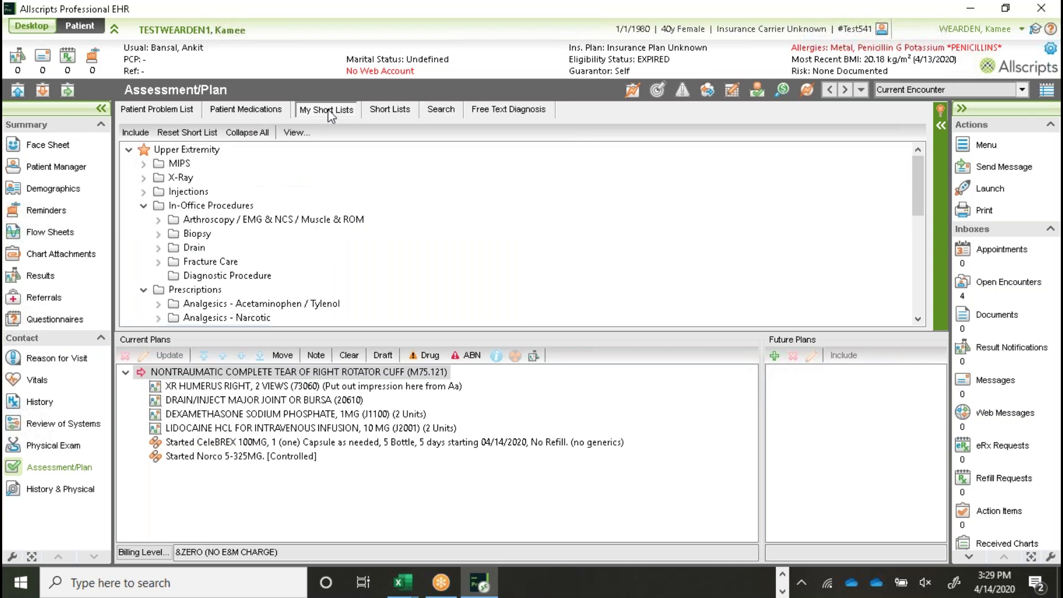
left_click(240, 133)
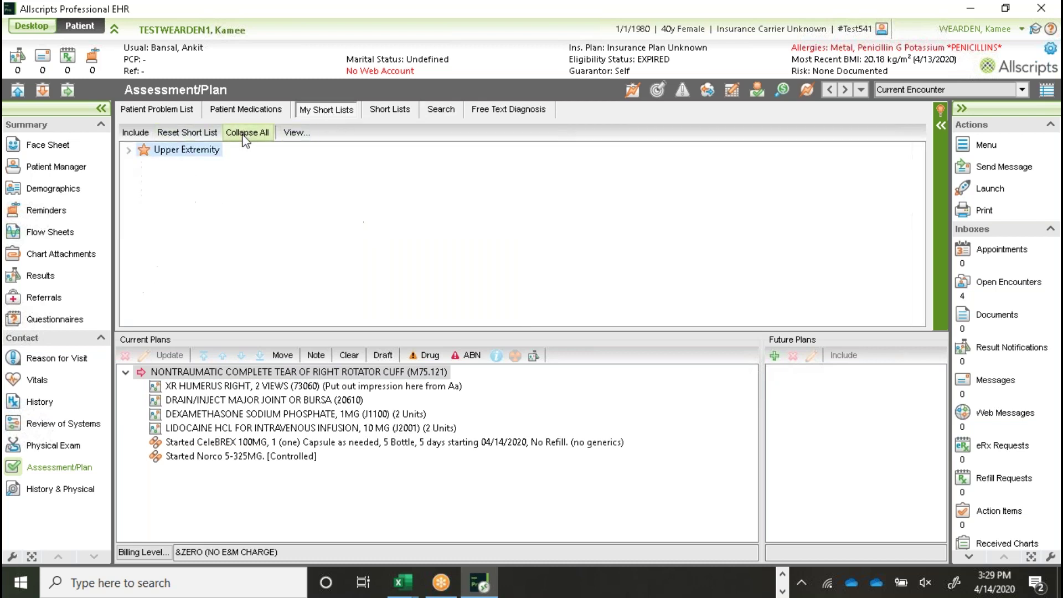
left_click(129, 150)
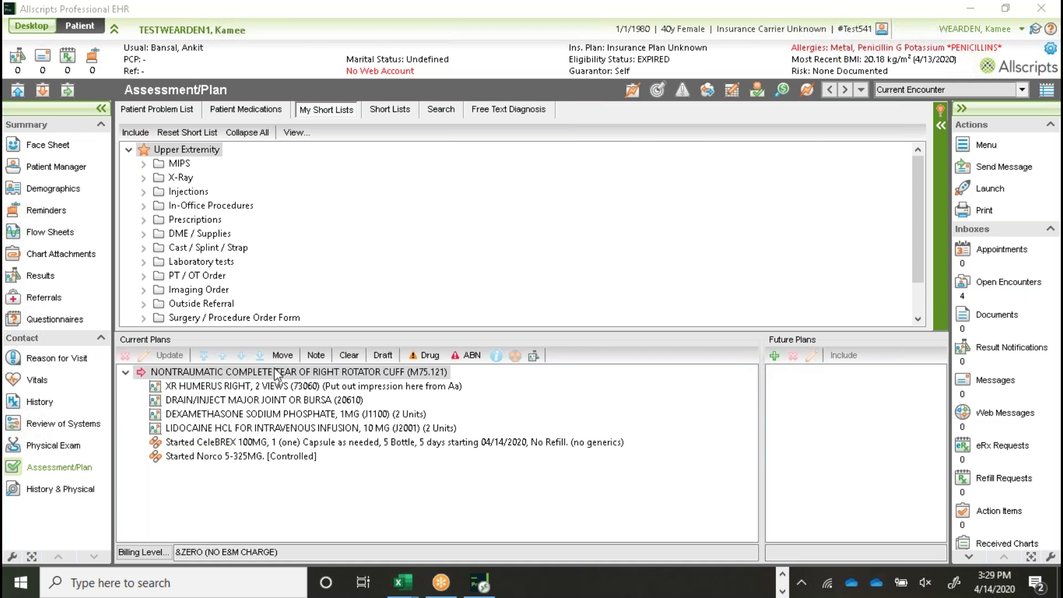
left_click(143, 377)
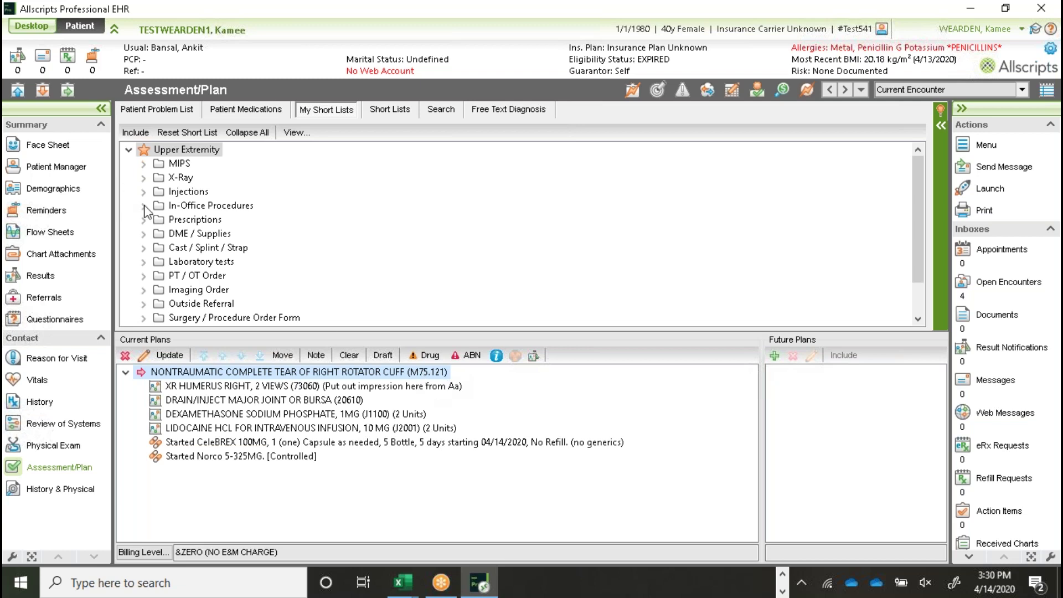
Step: Edit the 20610 DRAIN/INJECT MAJOR JOINT OR BURSA order: Units 2, comment 'multiple inject sites'
left_click(193, 401)
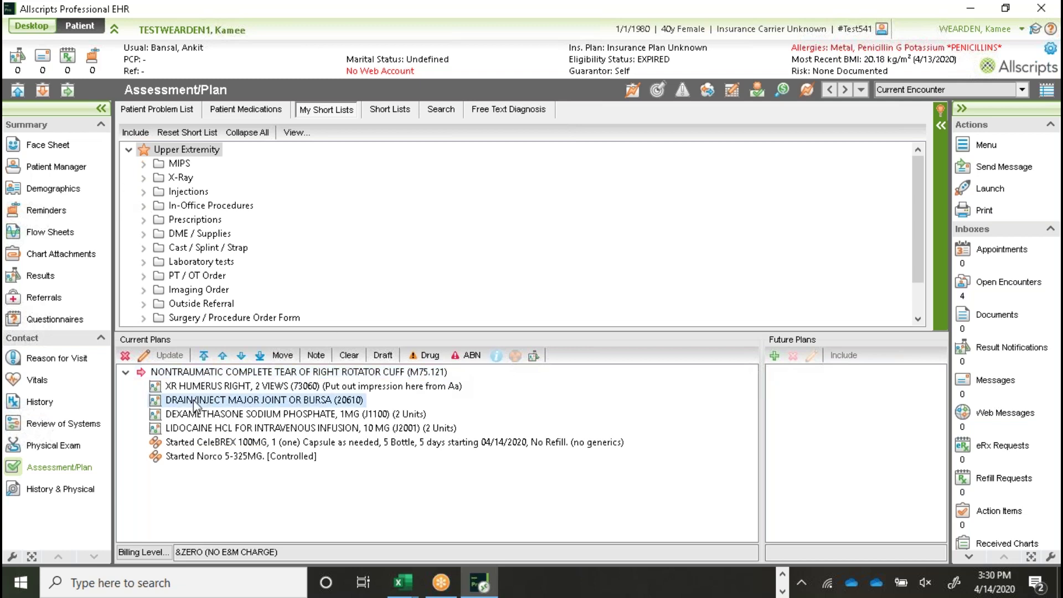
double_click(194, 401)
left_click(417, 293)
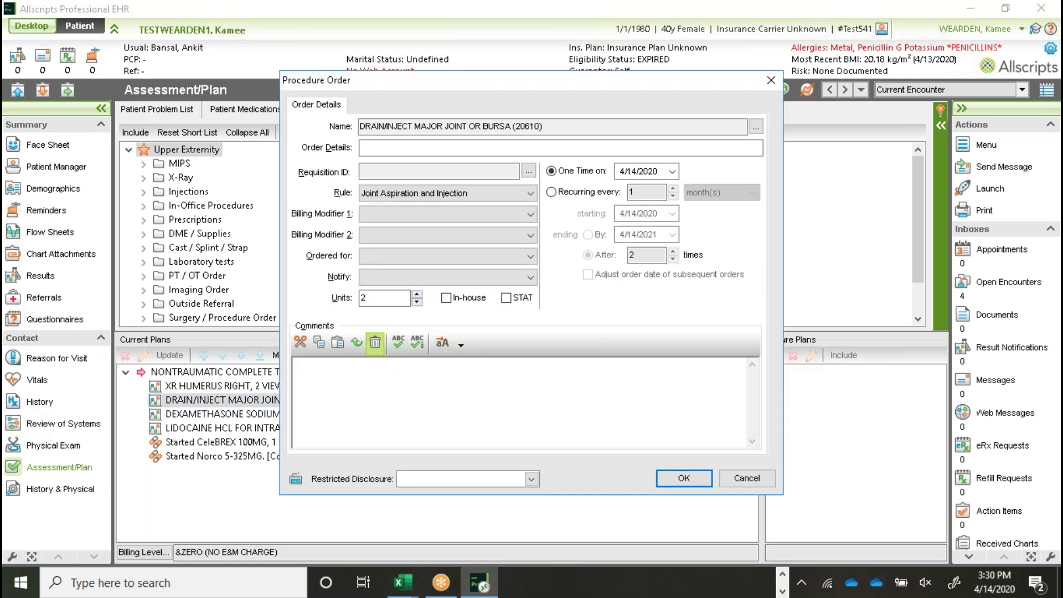
left_click(314, 370)
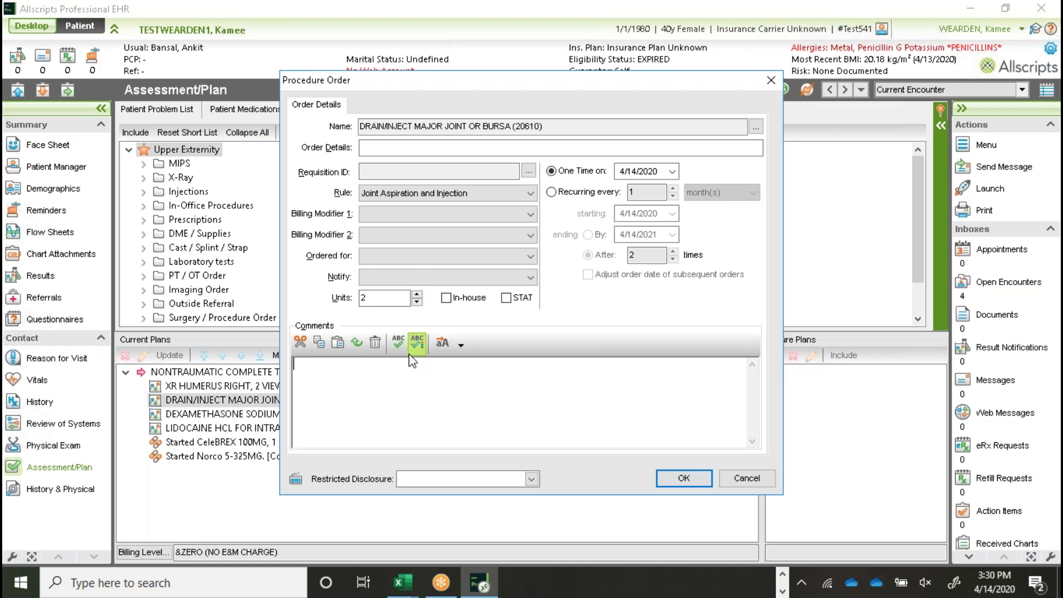
type("mul")
key("BackSpace")
key("BackSpace")
type("ultiple inject sites")
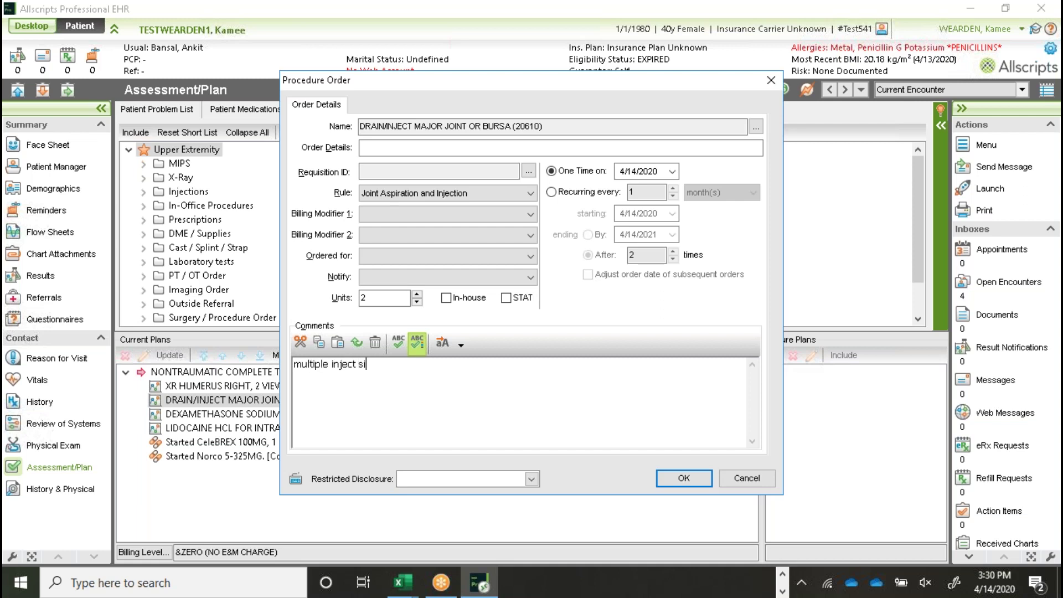
left_click(684, 477)
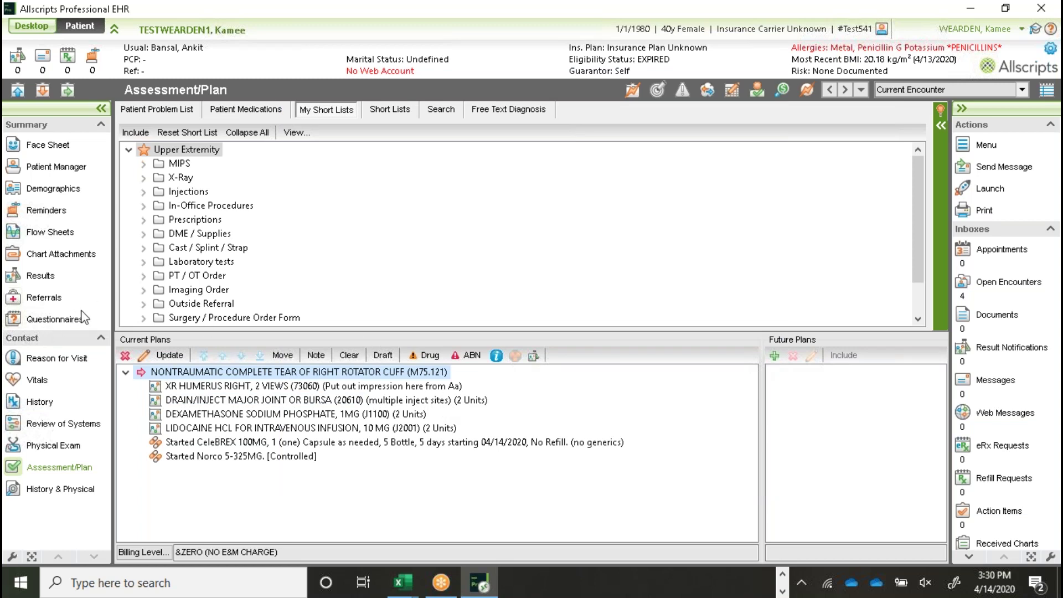
Step: Switch the search source to Diagnoses and search for PAIN
left_click(435, 113)
left_click(219, 156)
left_click(215, 171)
left_click(181, 178)
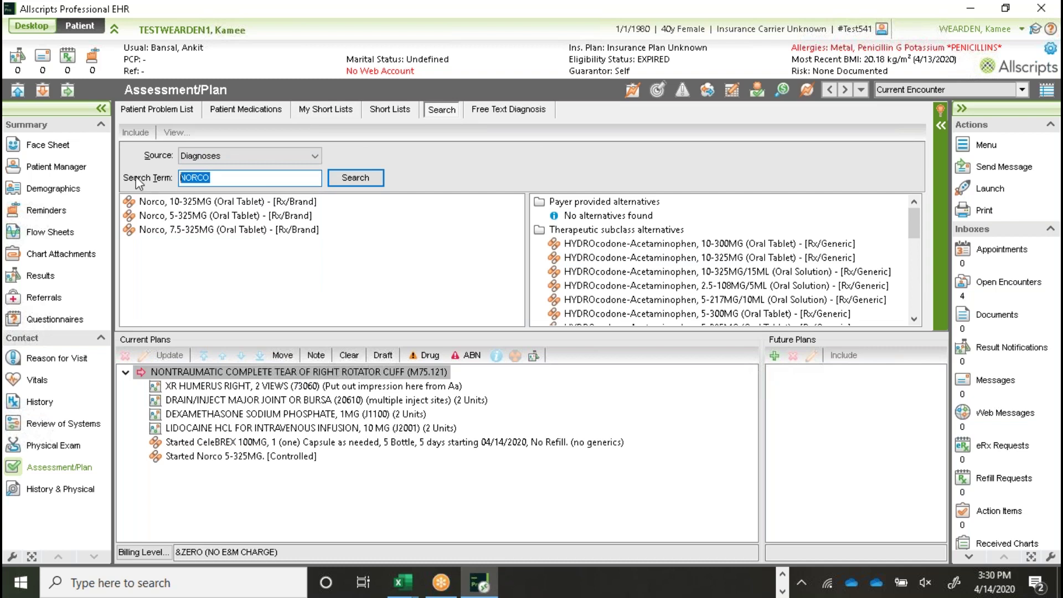
type("Pl")
type("AIN")
left_click(363, 181)
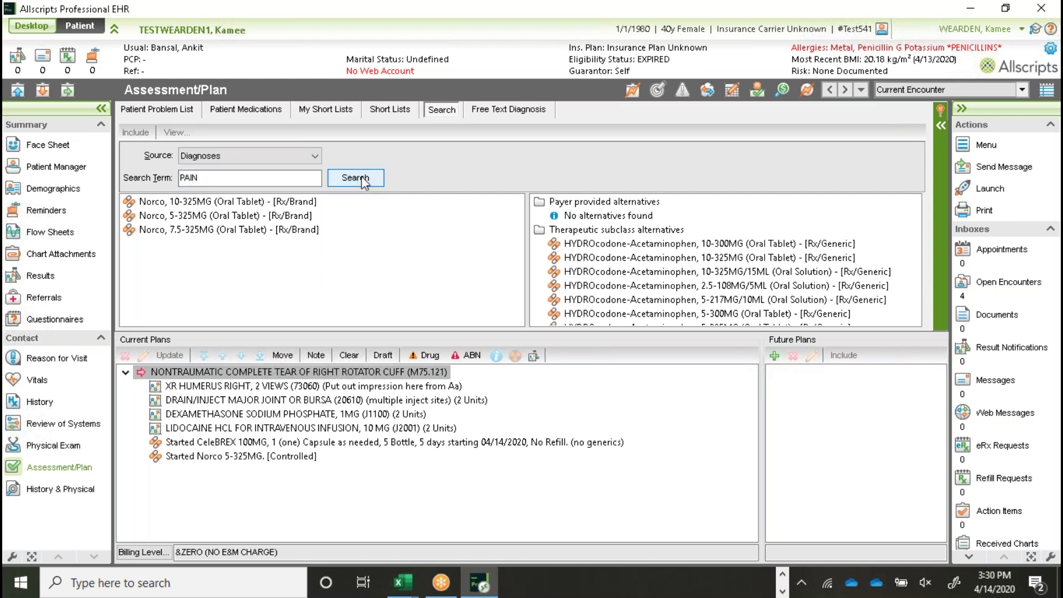
Step: Refine the search to 'PAIN SHOULDER' and add SHOULDER PAIN (M25.519) to the current plans
left_click(249, 177)
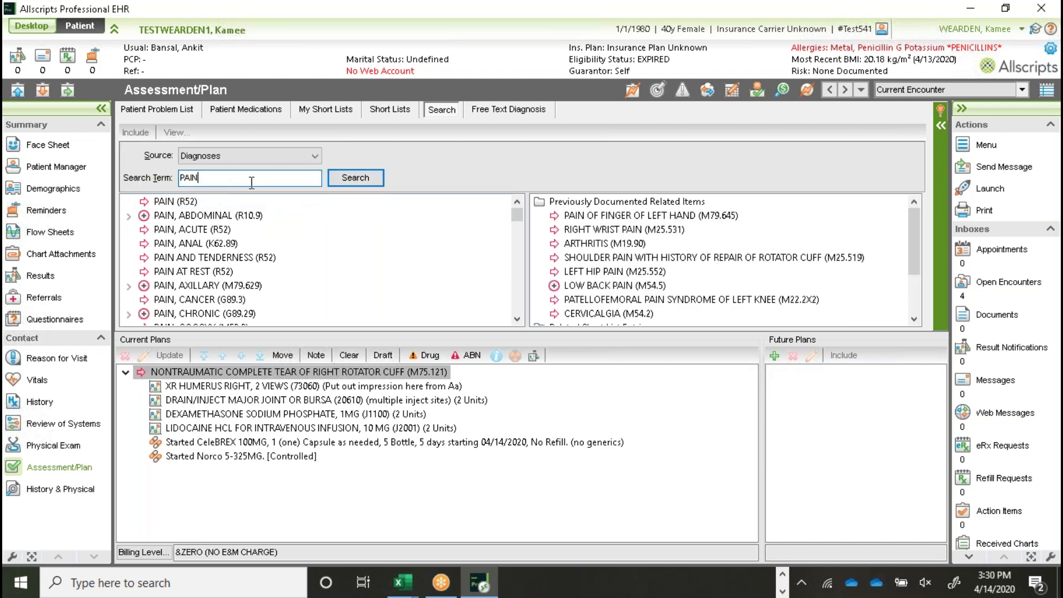
type("SHOULDER")
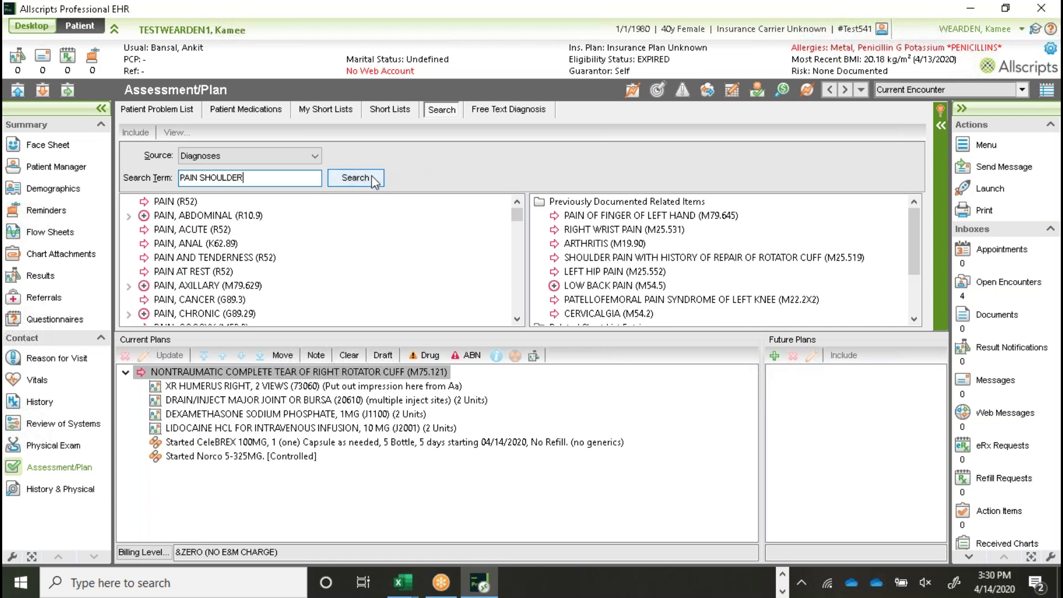
left_click(371, 177)
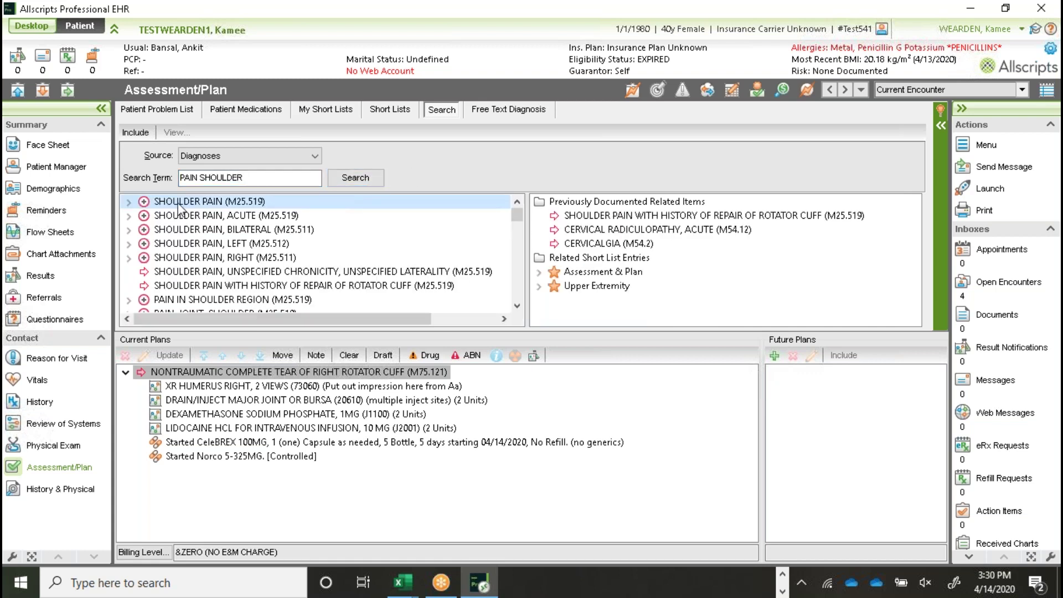
double_click(177, 205)
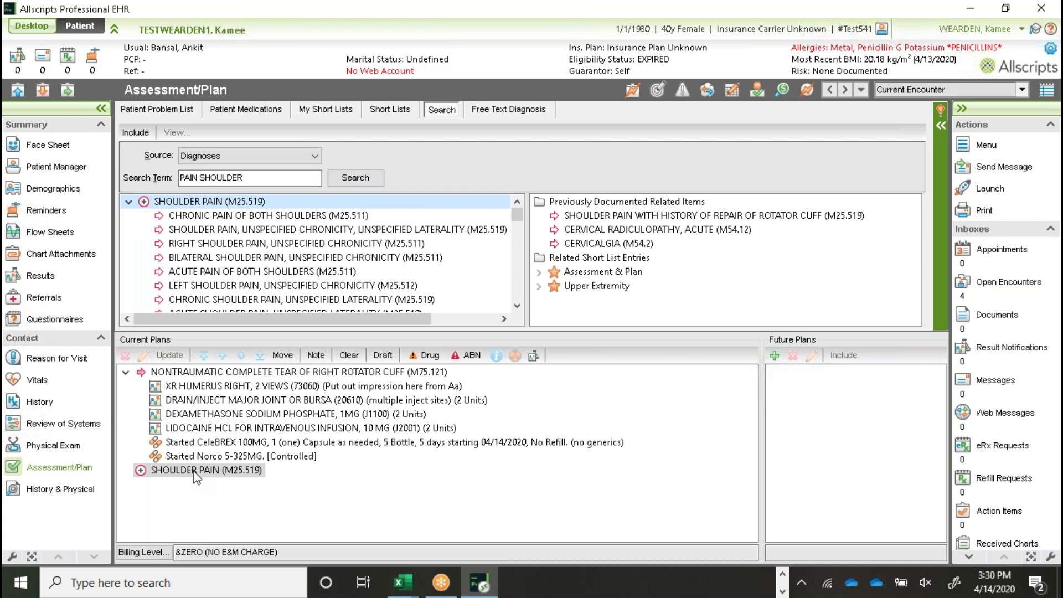
Step: Under SHOULDER PAIN, add the Injection Code DRAIN/INJECT MAJOR JOINT OR BURSA with the Joint Aspiration and Injection rule
left_click(339, 113)
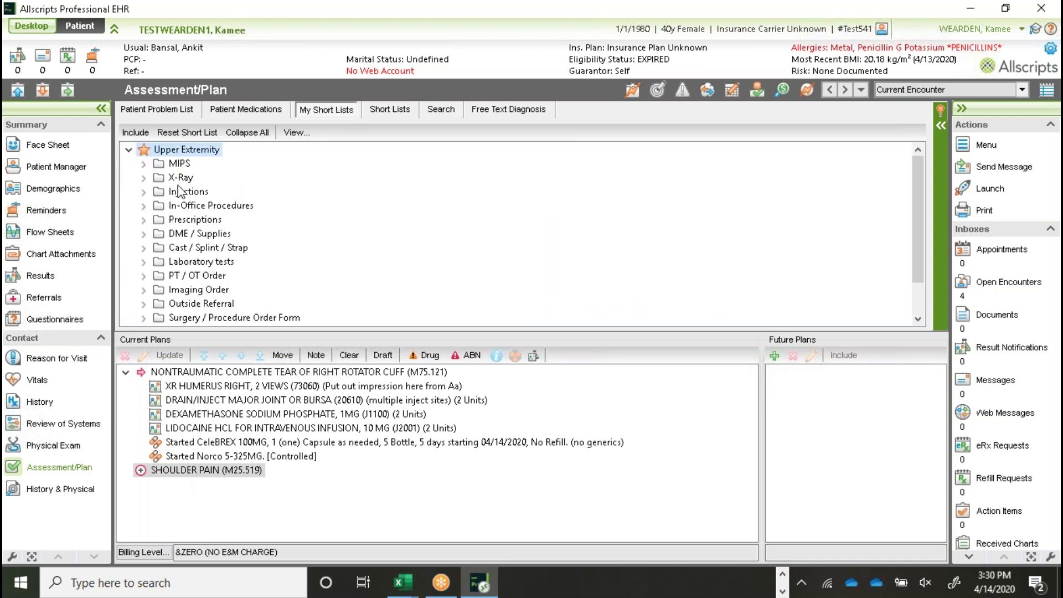
left_click(145, 192)
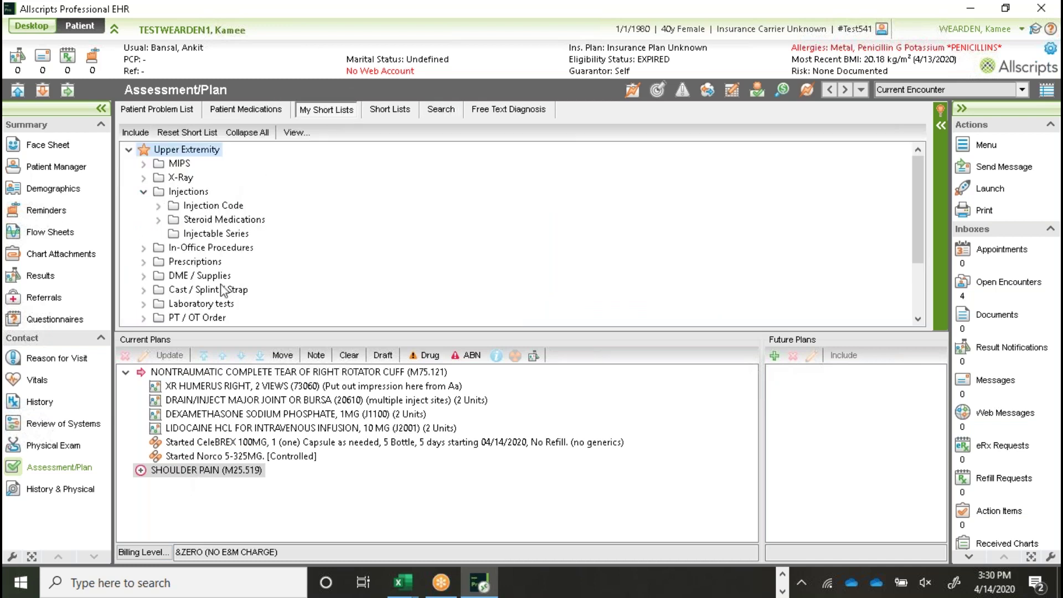
left_click(208, 472)
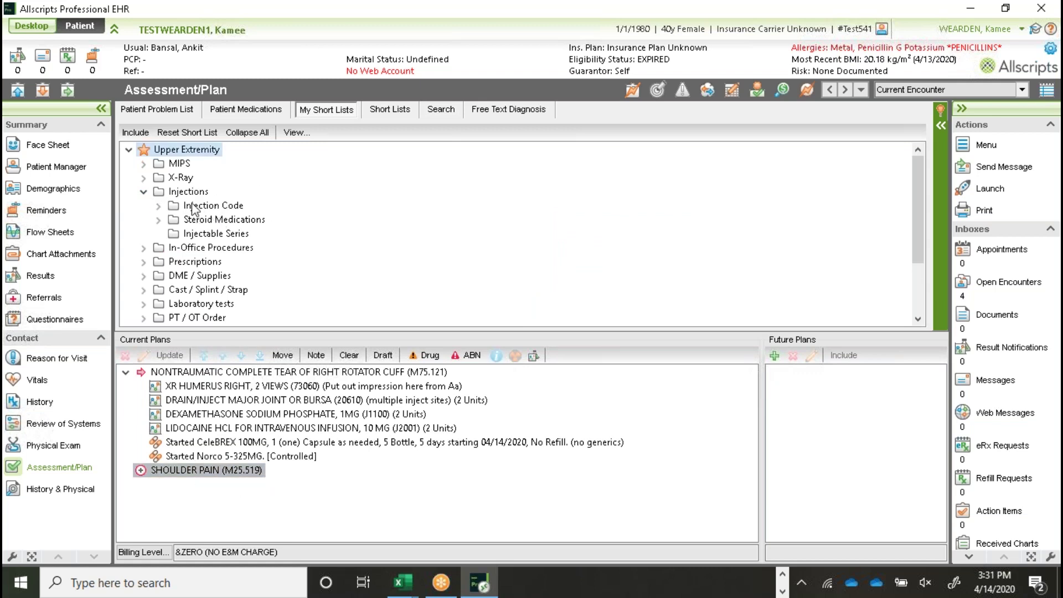
left_click(158, 206)
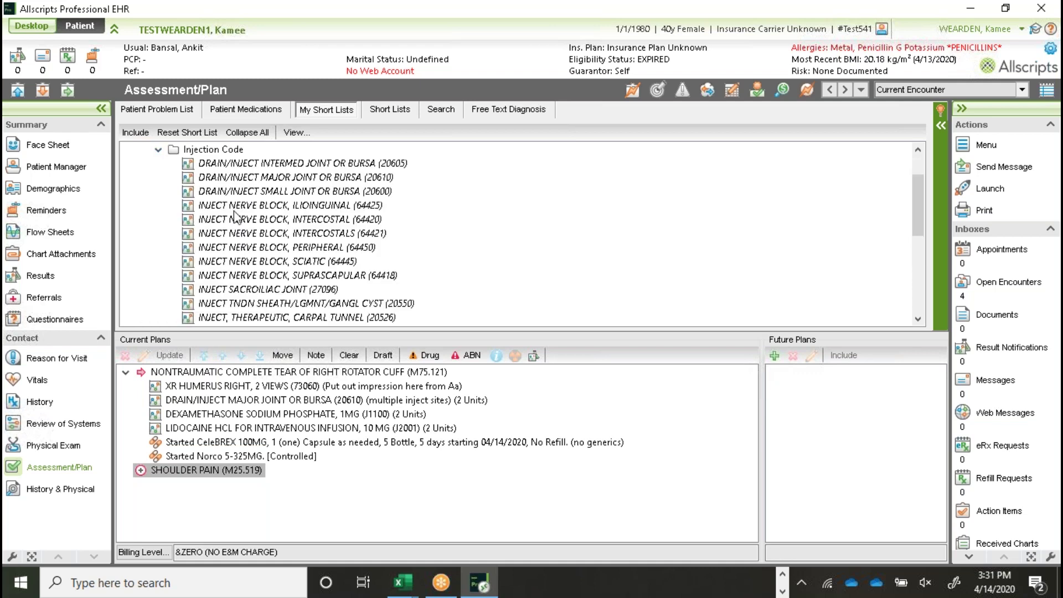
double_click(272, 178)
left_click(438, 257)
left_click(619, 362)
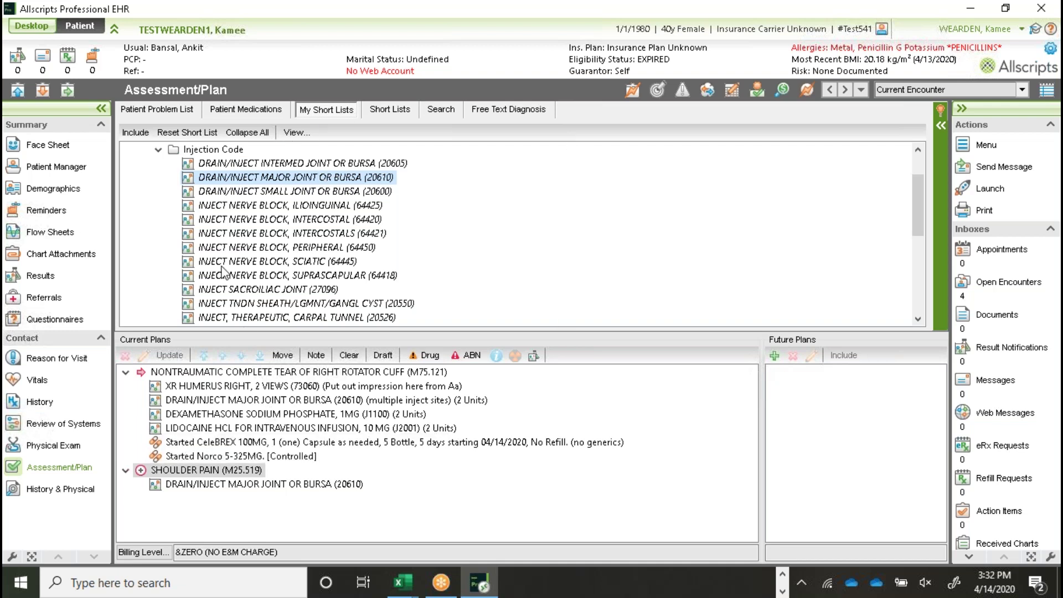
Step: Collapse the Injection Code folder and scroll the short-list tree back to the top
left_click(158, 150)
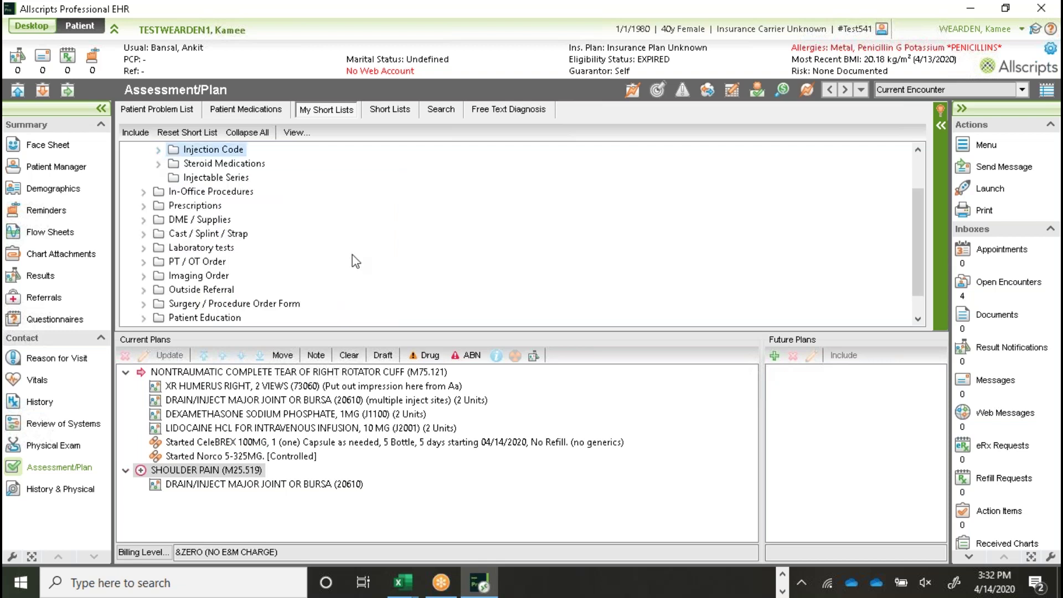
scroll(428, 263, "up", 1)
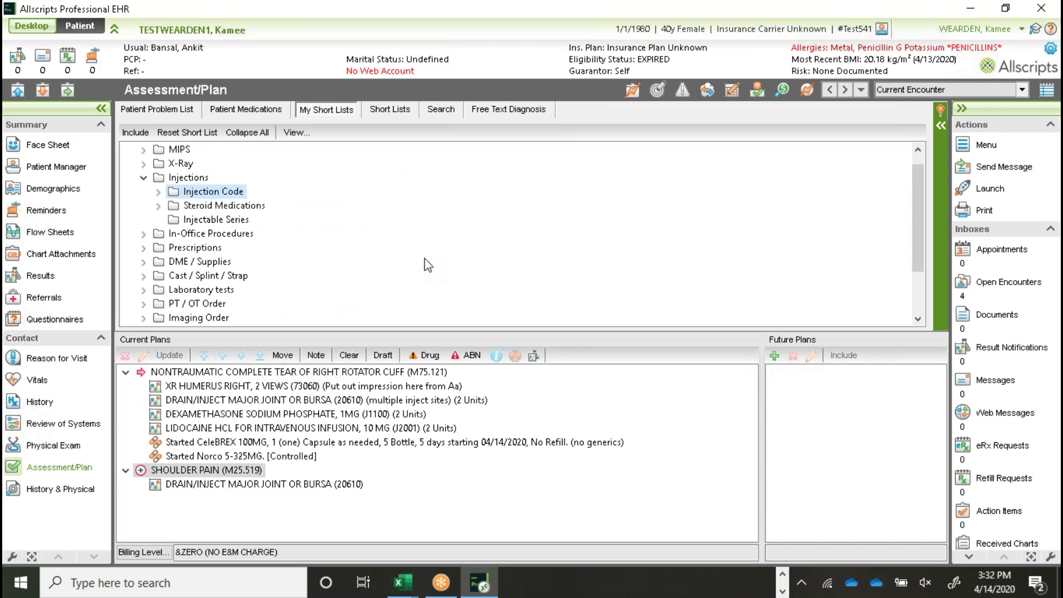